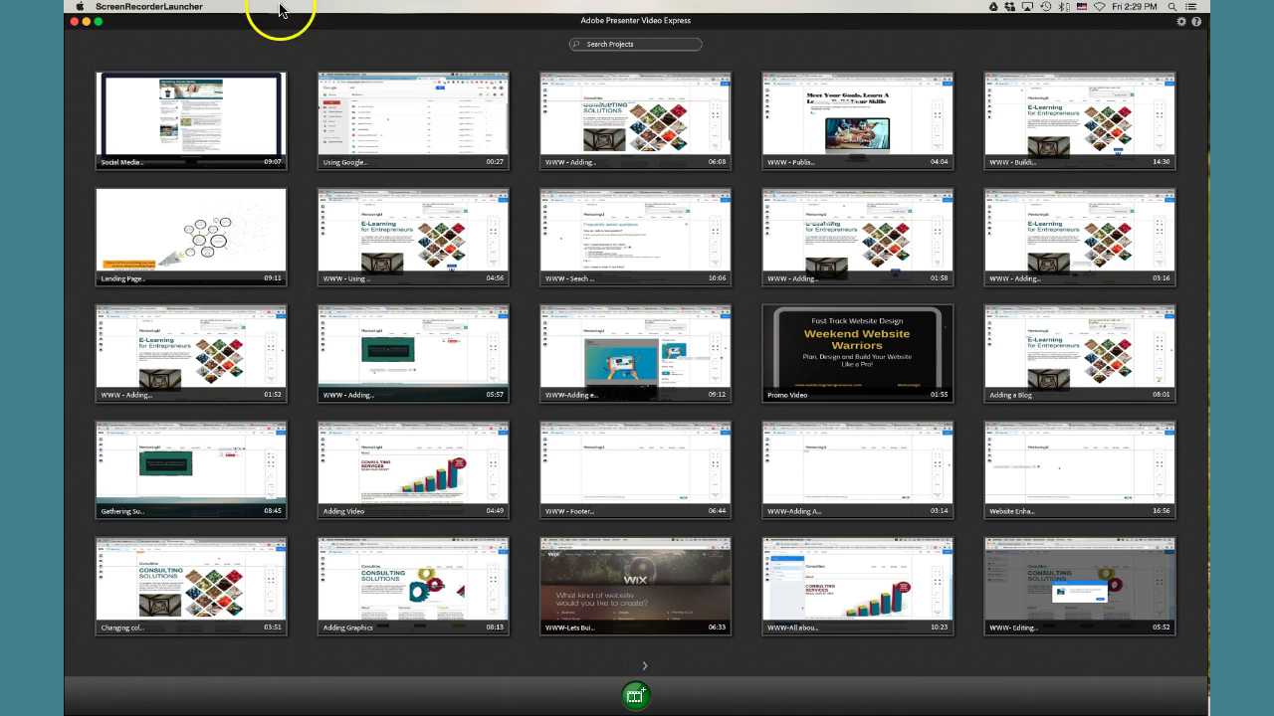
Step: Bring Adobe Presenter Video Express to the front from the Dock to show its project gallery
{"action": "mouse_move", "coordinate": [1195, 491]}
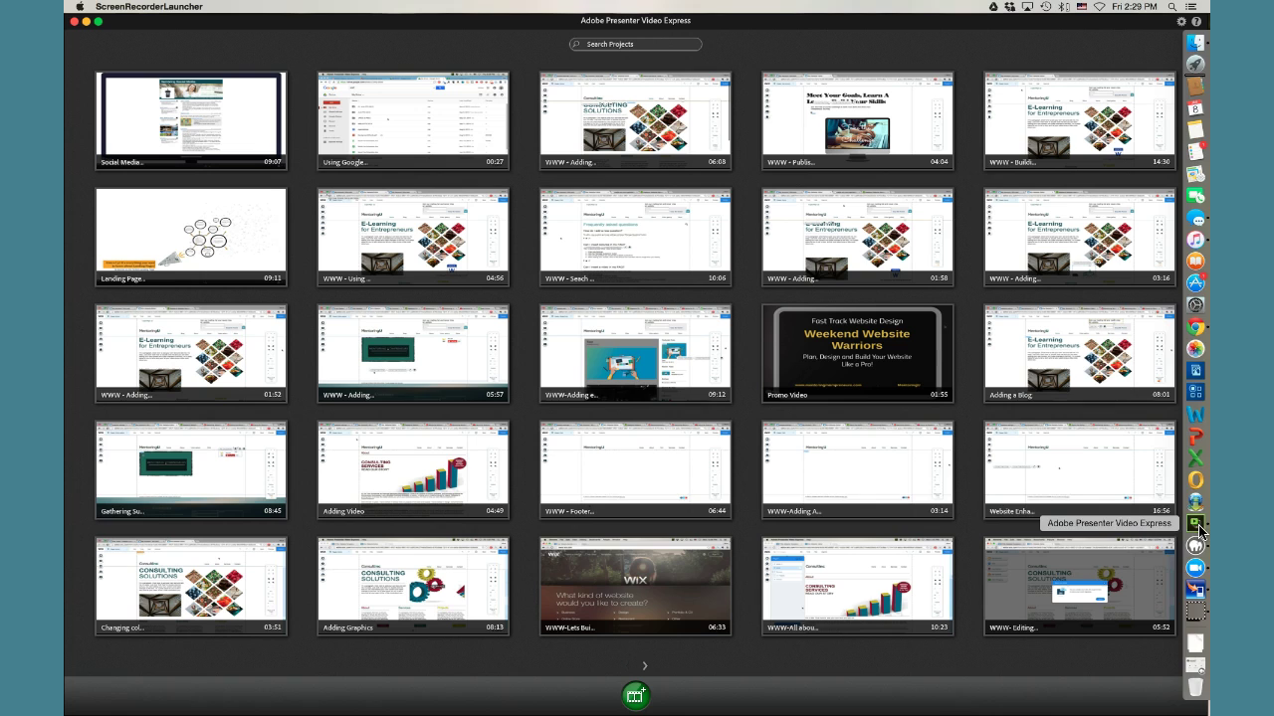
{"action": "left_click", "coordinate": [1199, 532]}
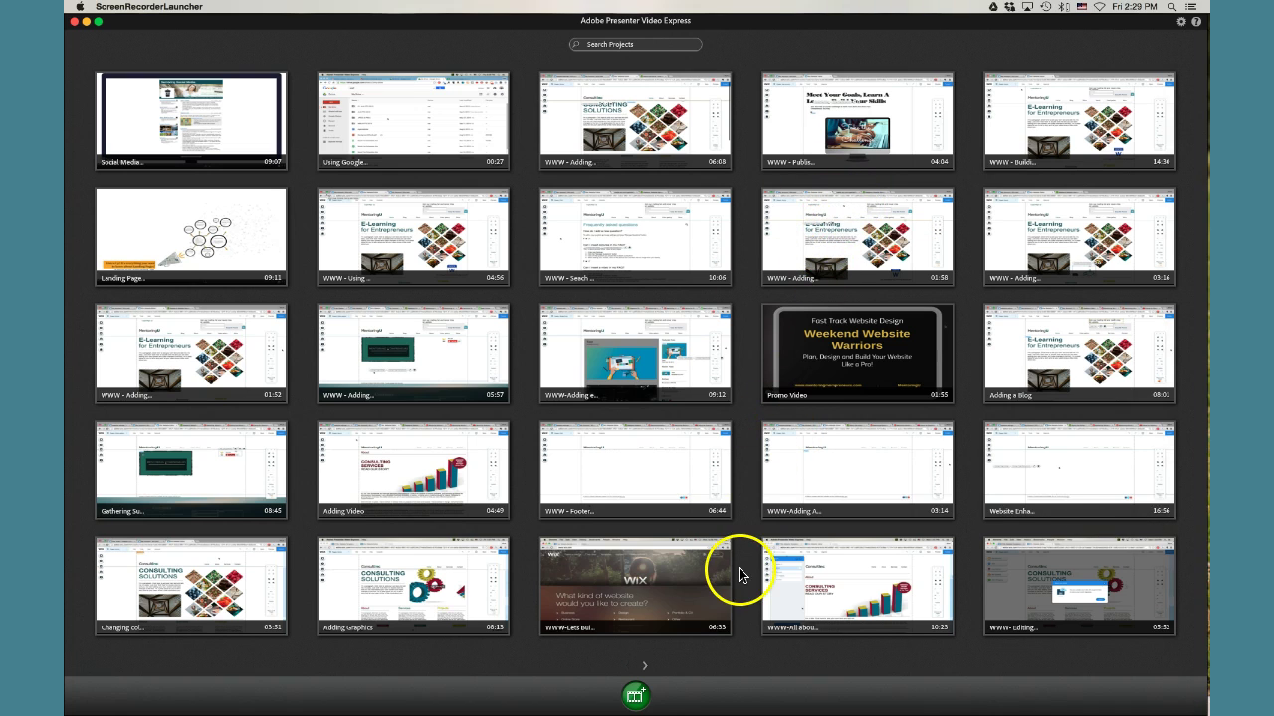
Step: Create a new project and open its webcam capture screen with the live presenter preview
{"action": "left_click", "coordinate": [634, 697]}
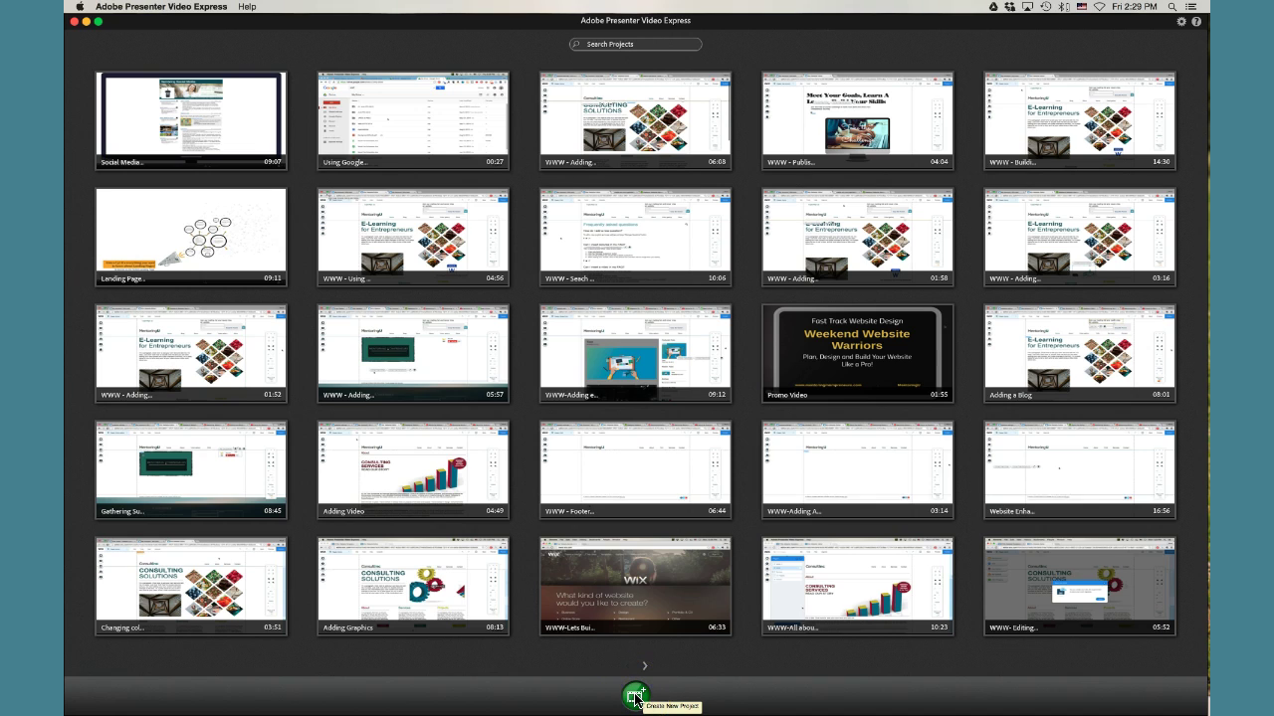
{"action": "left_click", "coordinate": [637, 696]}
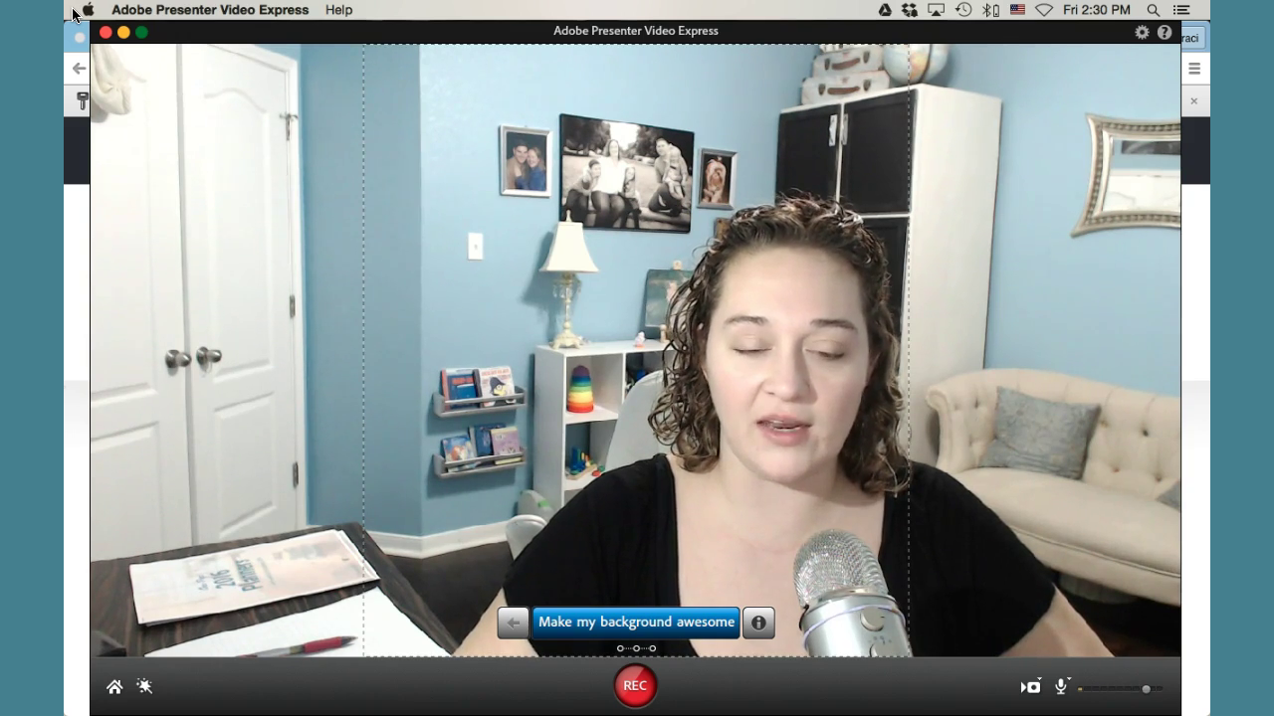
Step: Start background replacement, mark the presenter's head and shoulder, and trace between them
{"action": "left_click", "coordinate": [580, 640]}
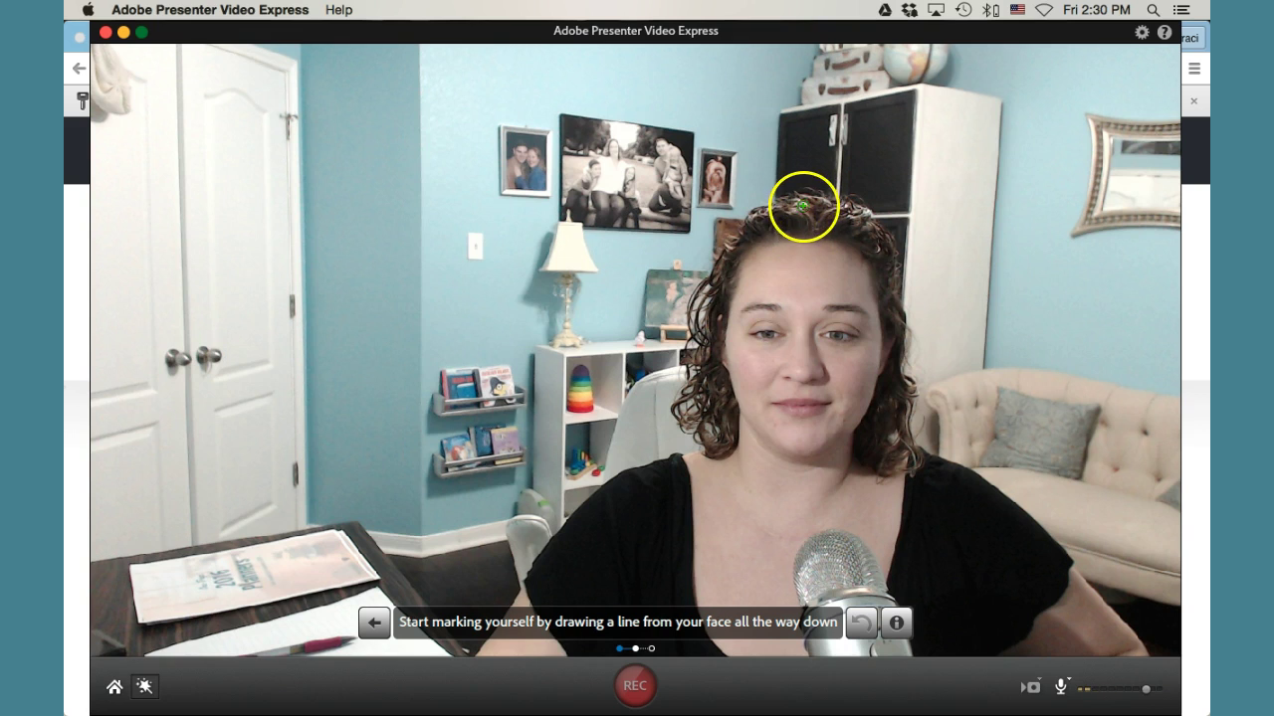
{"action": "left_click", "coordinate": [811, 203]}
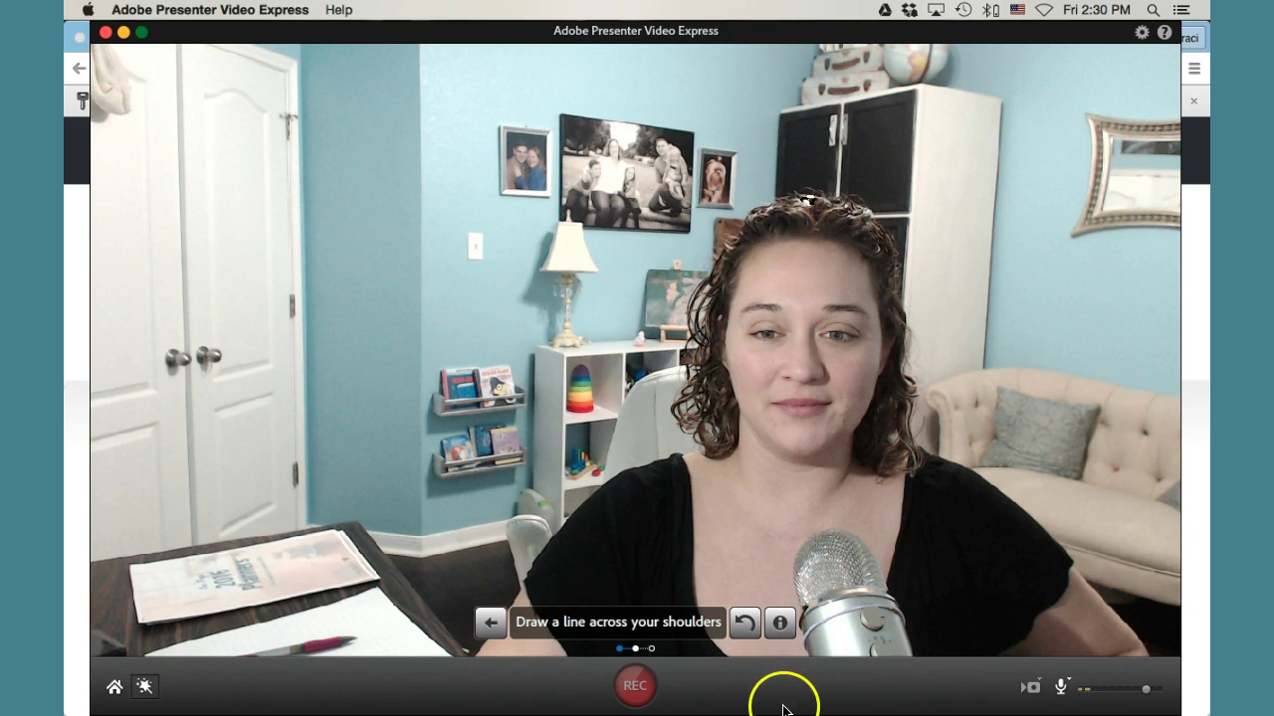
{"action": "left_click", "coordinate": [807, 656]}
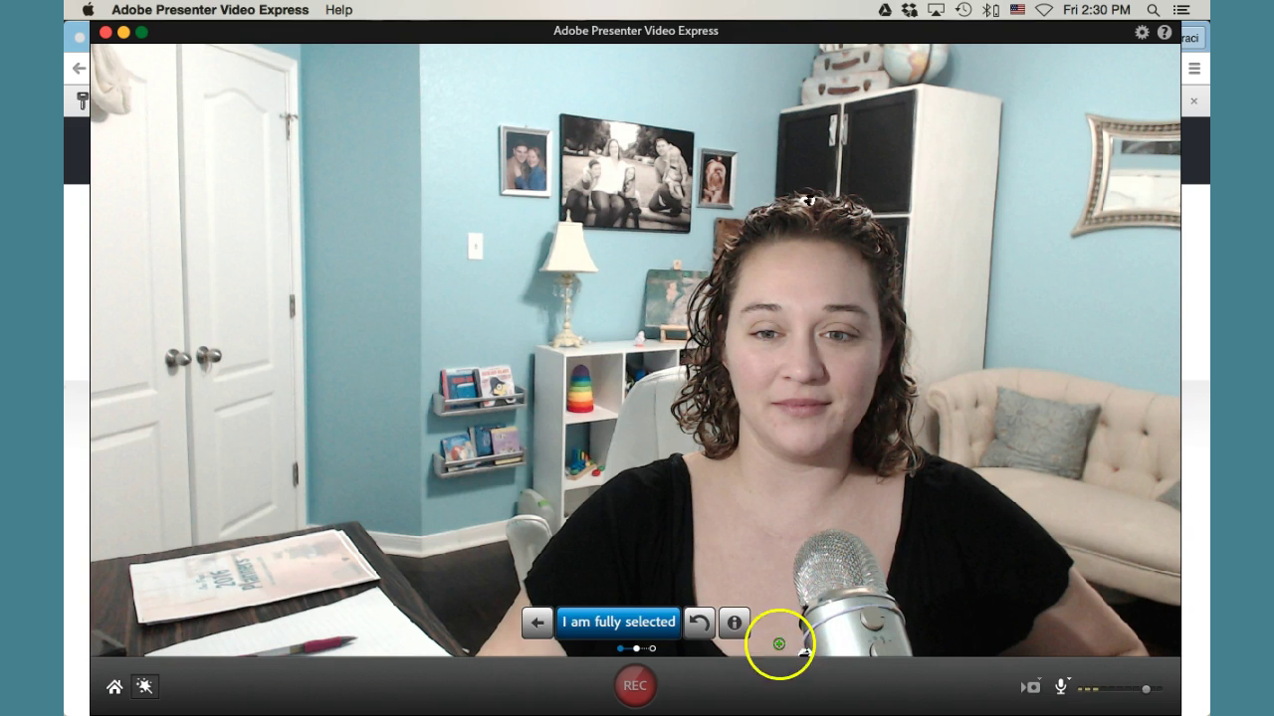
{"action": "left_click_drag", "start_coordinate": [811, 203], "coordinate": [812, 657]}
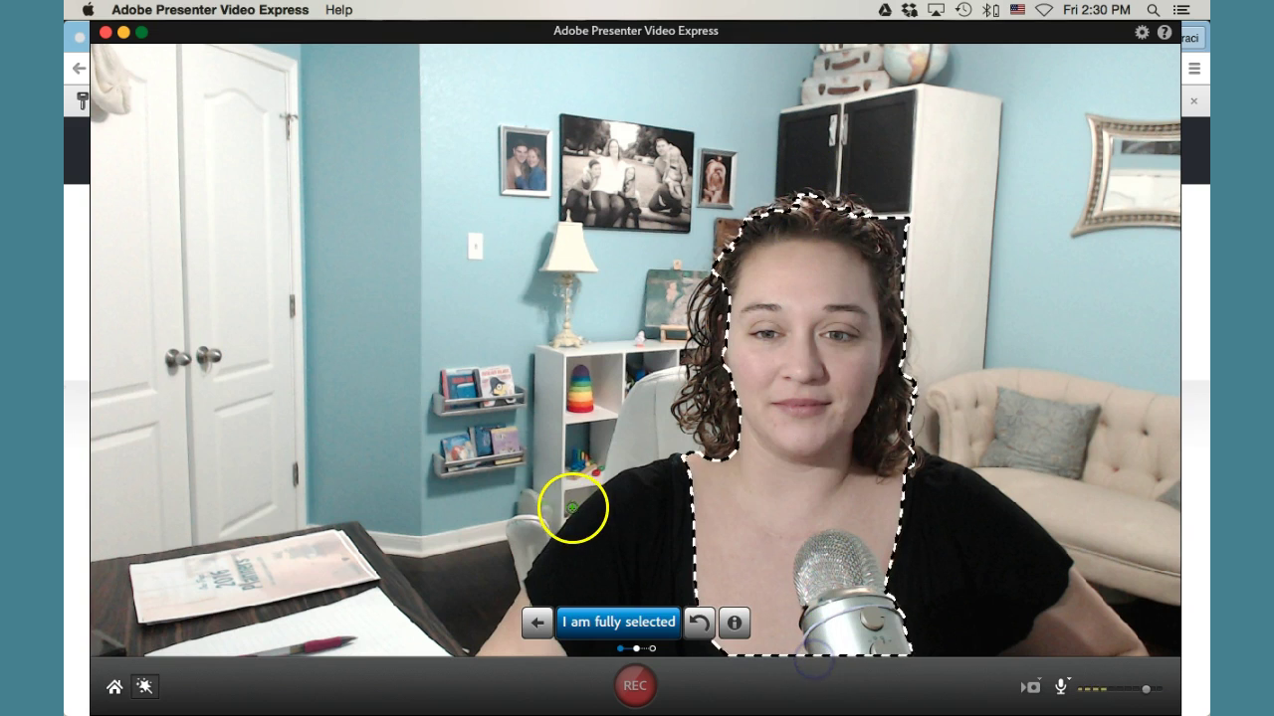
Step: Extend the selection across the shoulders, lower left edge and hair, then confirm full selection
{"action": "left_click_drag", "start_coordinate": [579, 510], "coordinate": [1019, 509]}
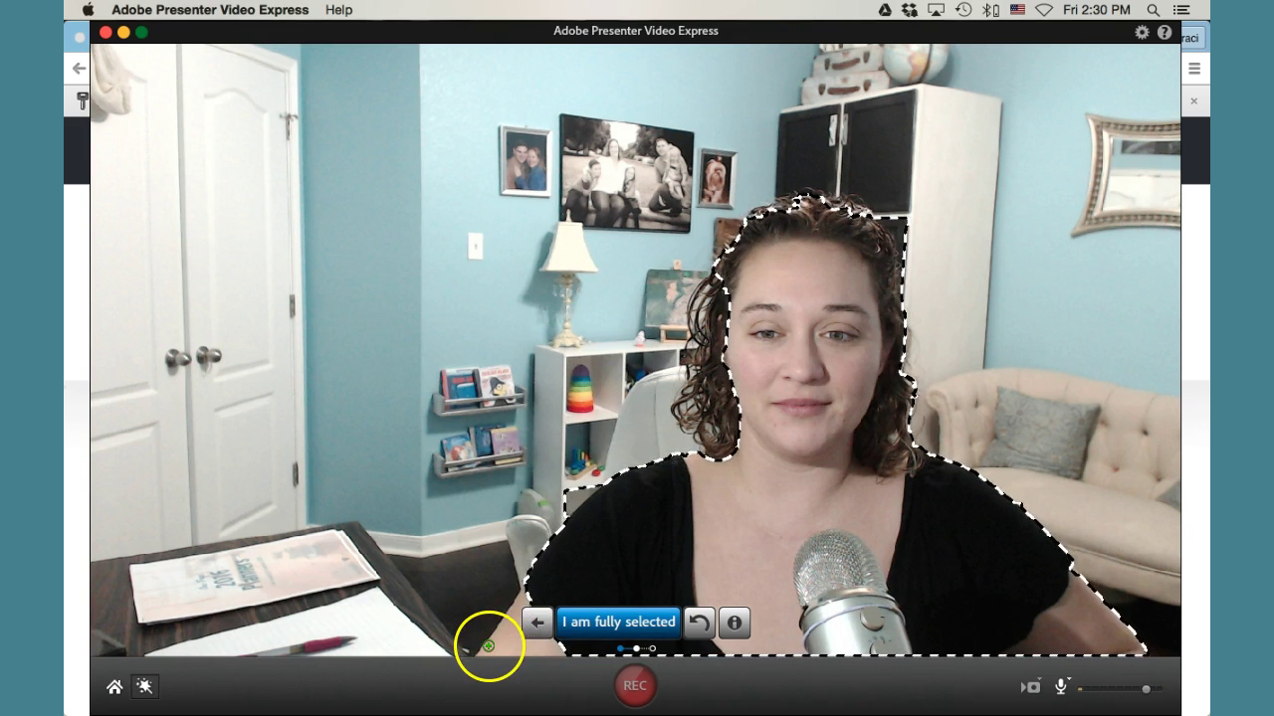
{"action": "left_click_drag", "start_coordinate": [486, 645], "coordinate": [557, 641]}
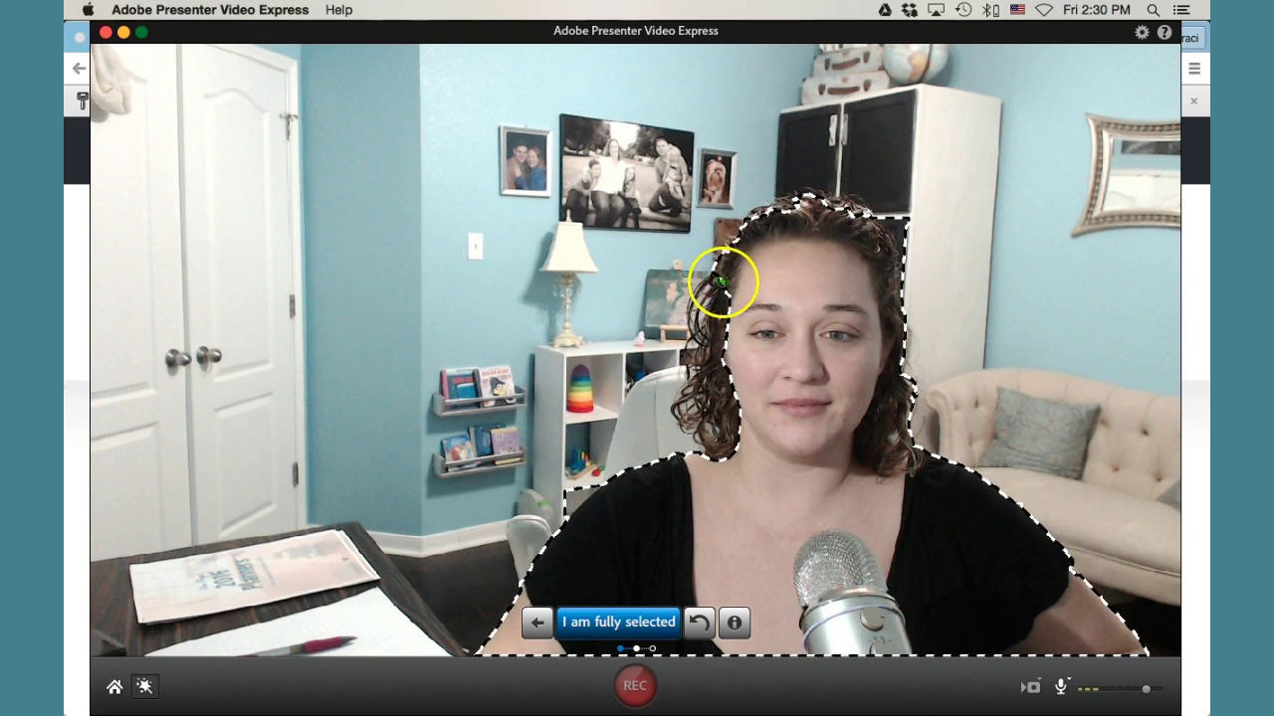
{"action": "left_click_drag", "start_coordinate": [722, 272], "coordinate": [700, 414]}
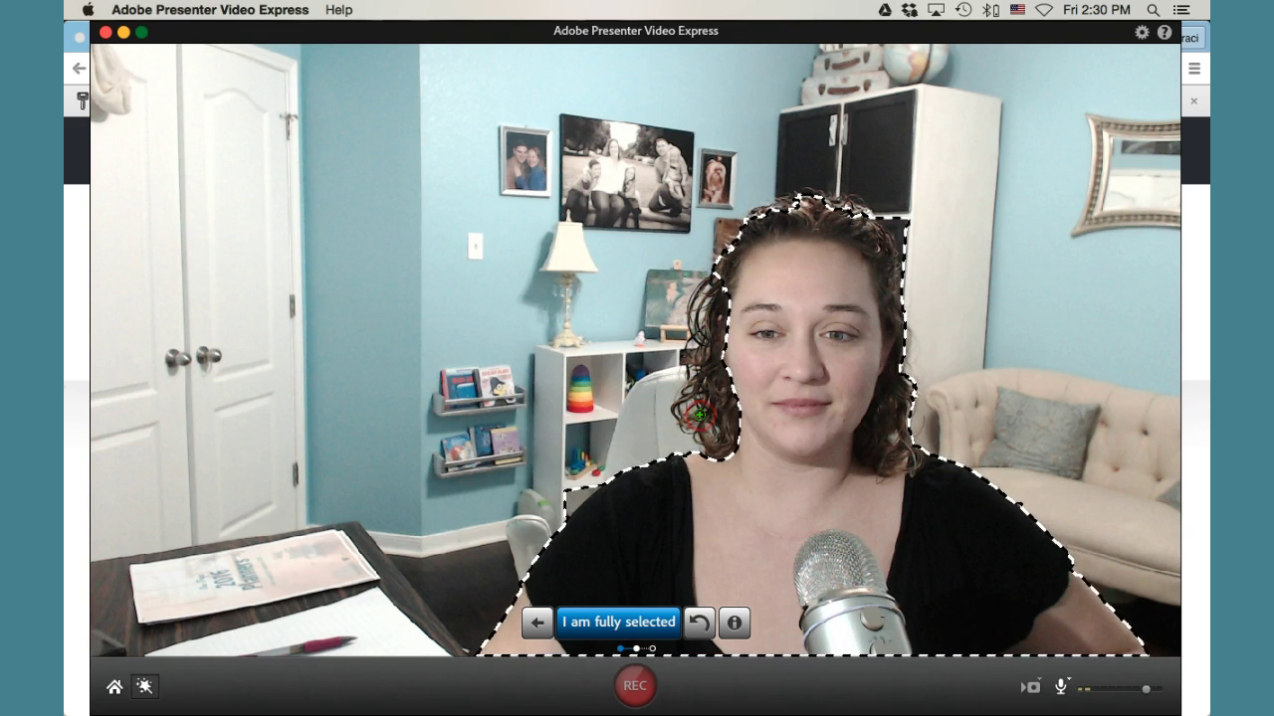
{"action": "mouse_move", "coordinate": [719, 281]}
{"action": "left_mouse_down"}
{"action": "mouse_move", "coordinate": [703, 374]}
{"action": "mouse_move", "coordinate": [706, 444]}
{"action": "left_mouse_up"}
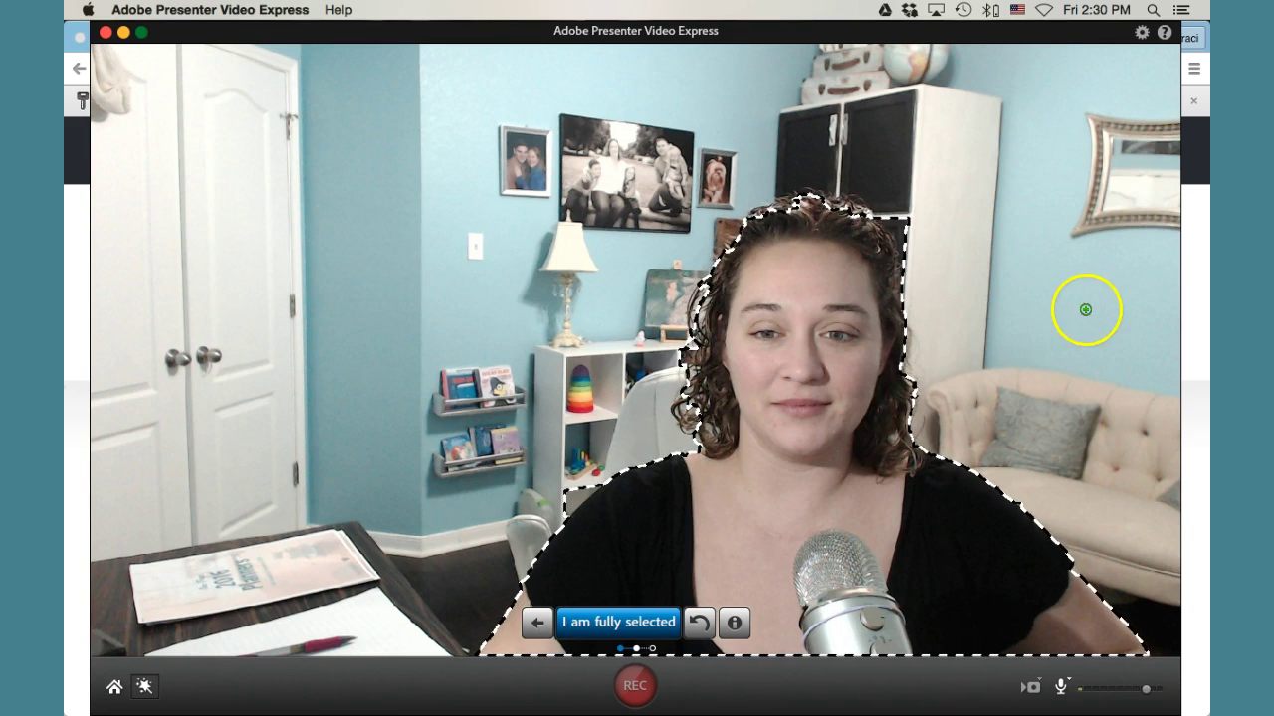
{"action": "left_click", "coordinate": [626, 627]}
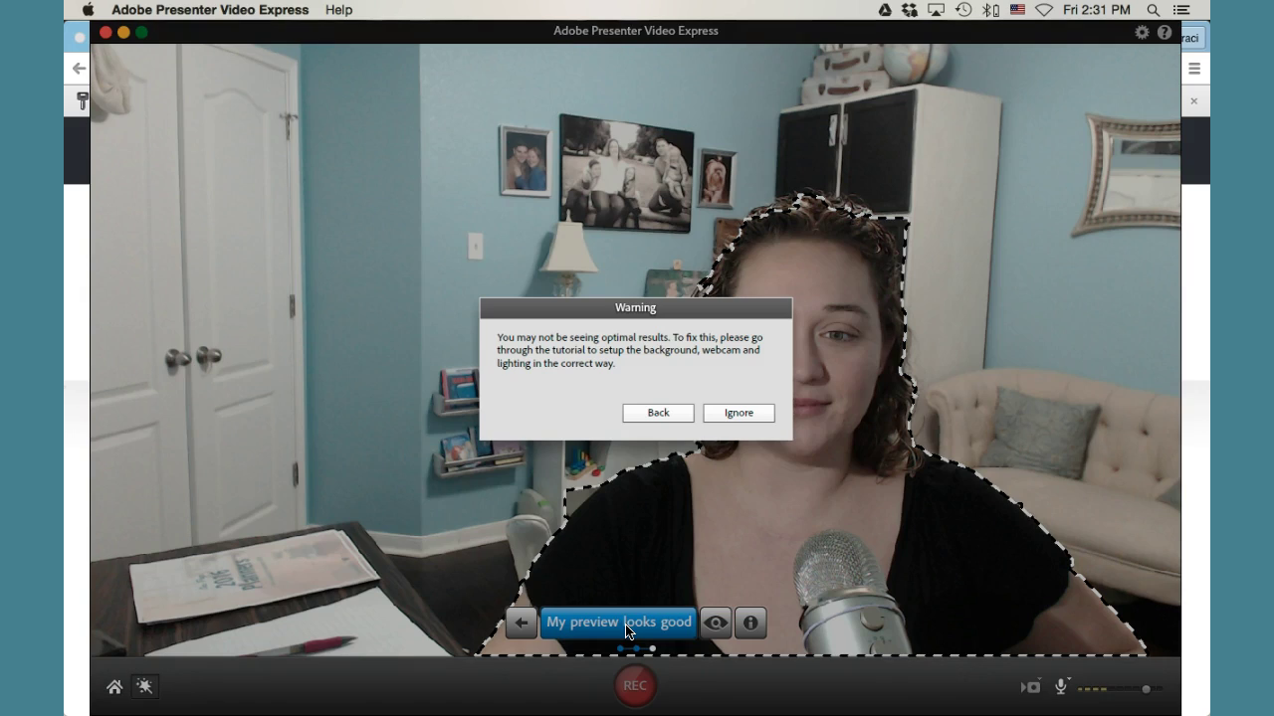
Step: Ignore the background-removal warning and accept the background preview
{"action": "left_click", "coordinate": [744, 413]}
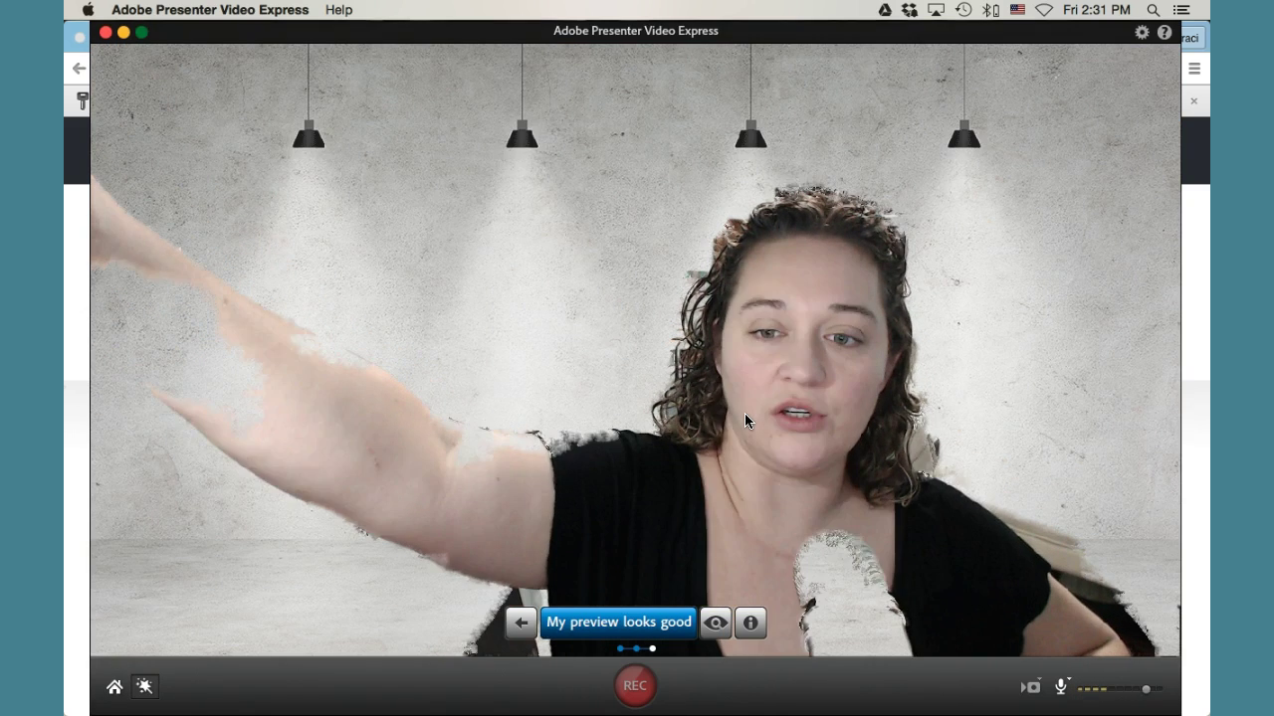
{"action": "left_click", "coordinate": [575, 231]}
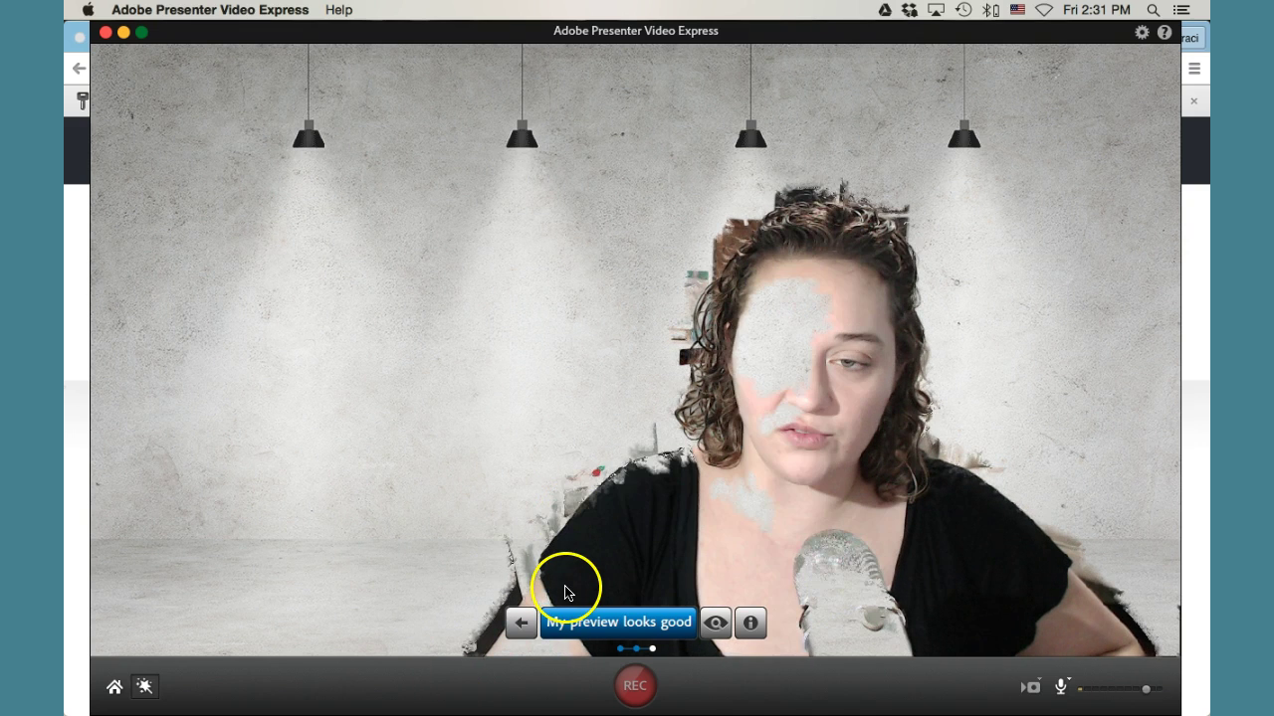
{"action": "left_click", "coordinate": [614, 624]}
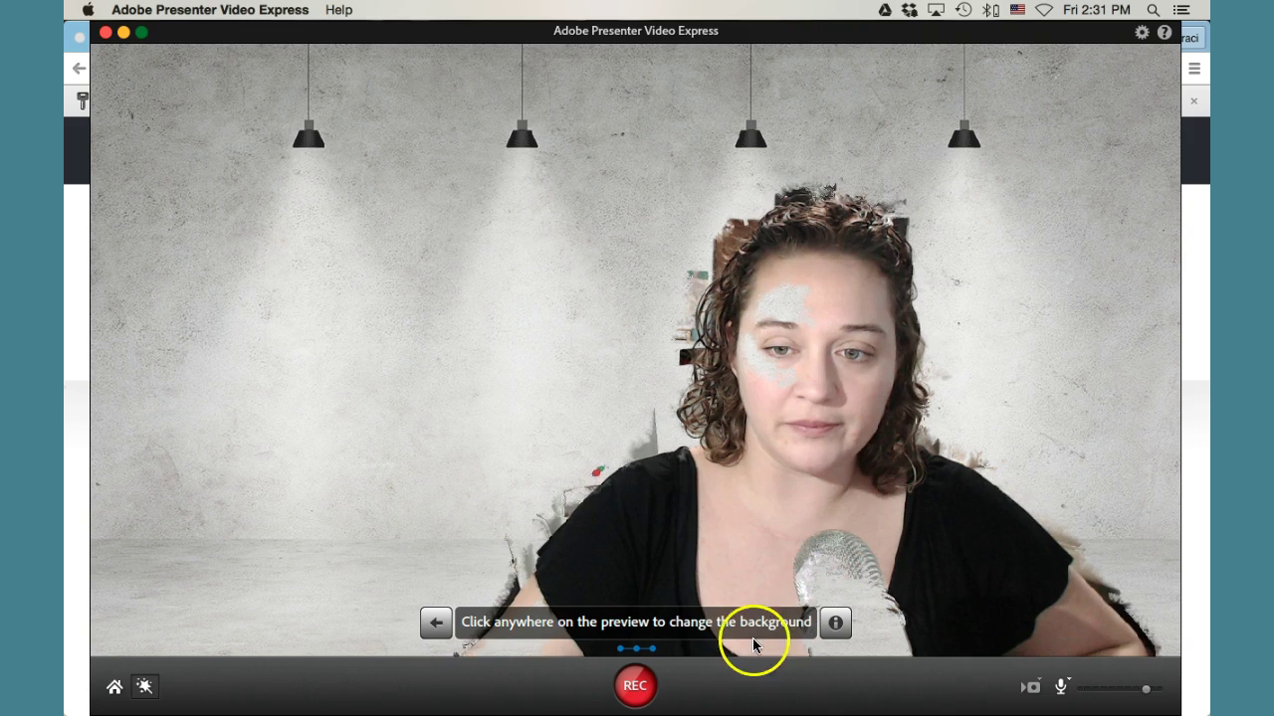
Step: Cycle through grey, kitchen and bookshelf backgrounds until the night city street appears
{"action": "left_click", "coordinate": [652, 392]}
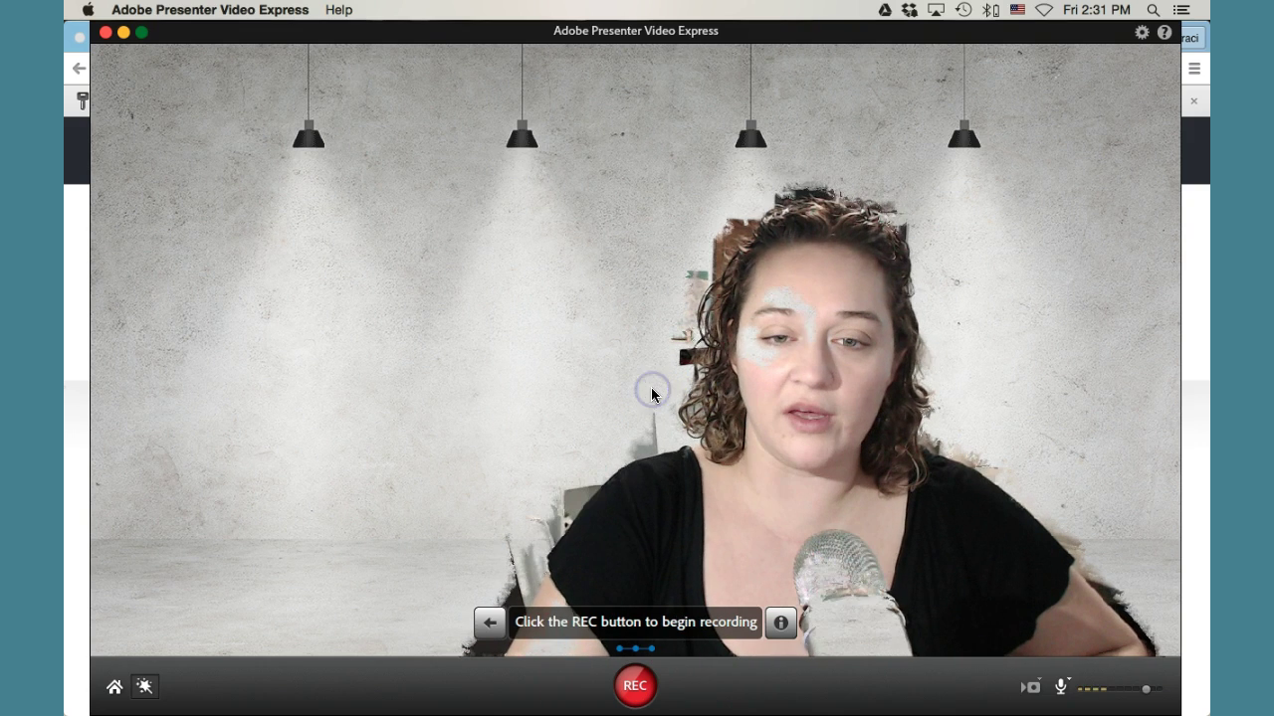
{"action": "left_click", "coordinate": [384, 389]}
{"action": "left_click", "coordinate": [377, 397]}
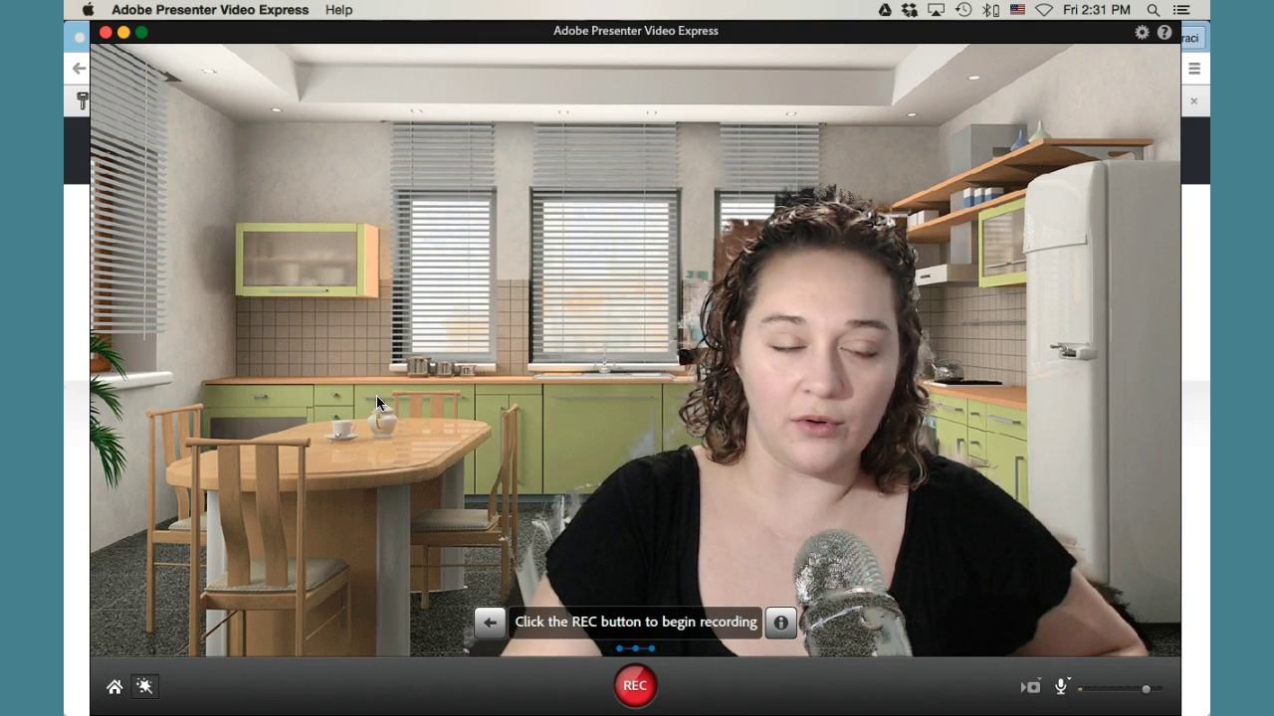
{"action": "left_click", "coordinate": [377, 397]}
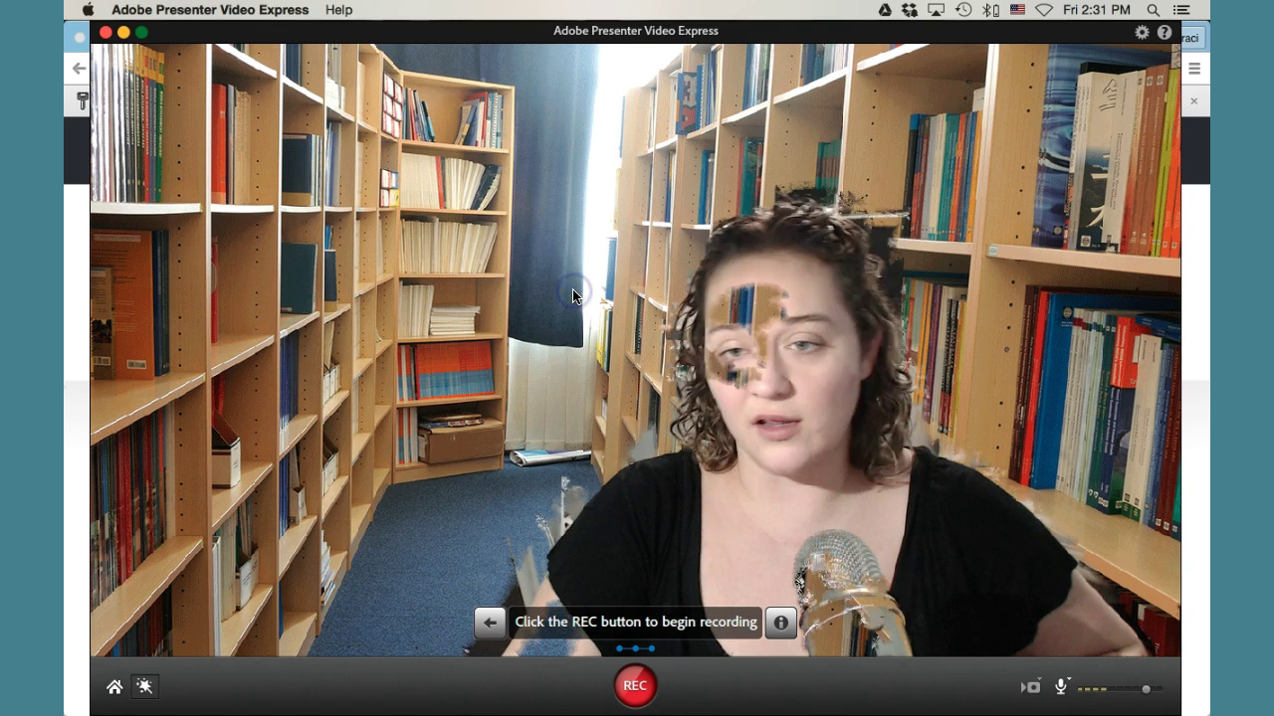
{"action": "left_click", "coordinate": [925, 238]}
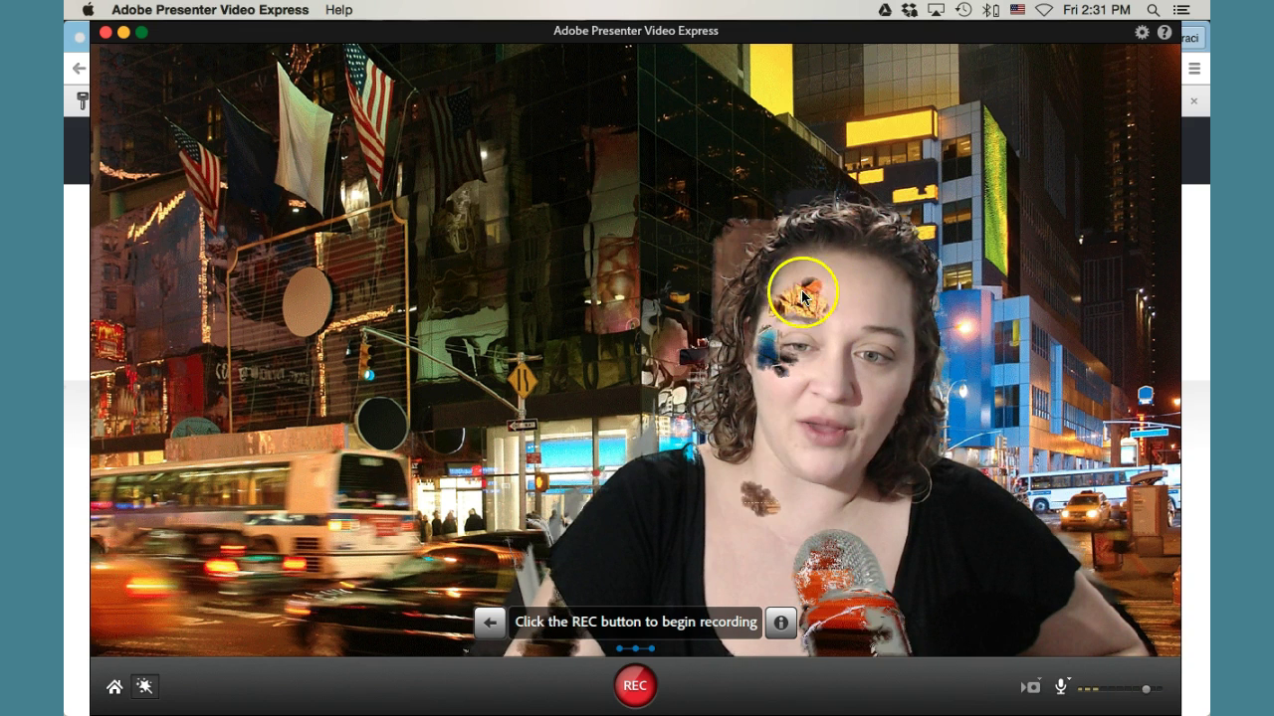
Step: Step back to the real room background at Make my background awesome and start recording
{"action": "left_click", "coordinate": [488, 624]}
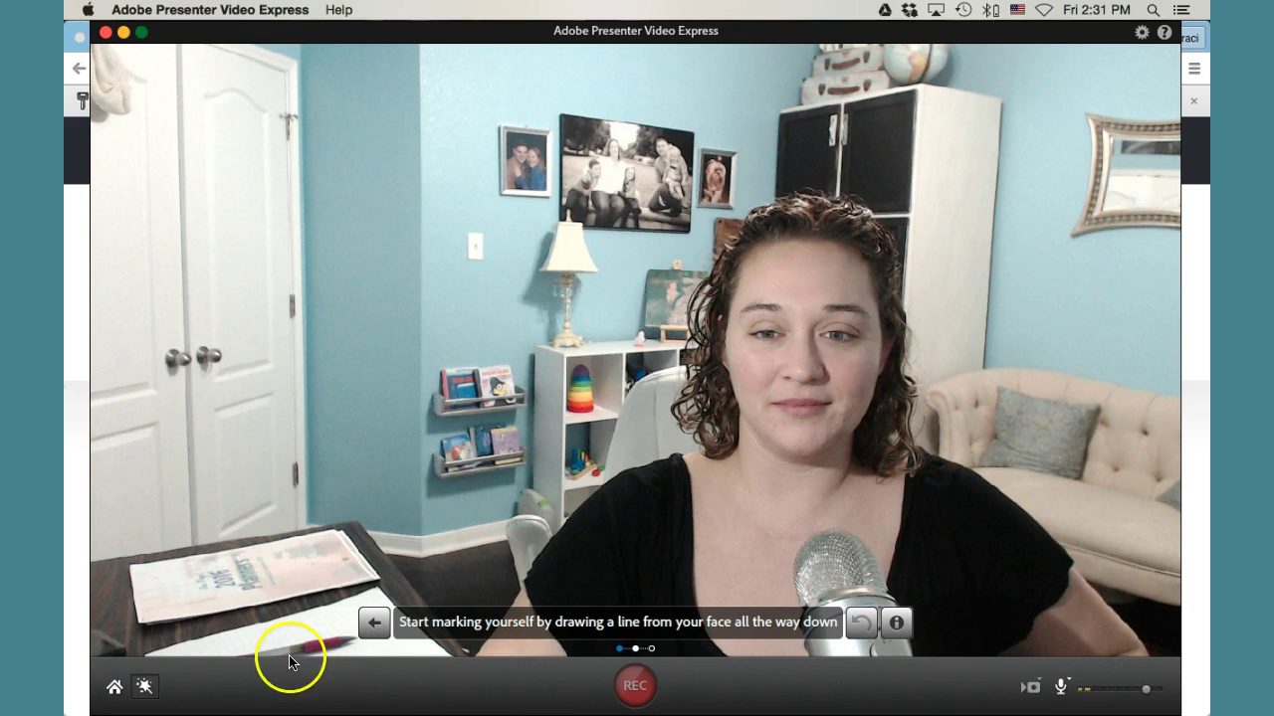
{"action": "left_click", "coordinate": [376, 624]}
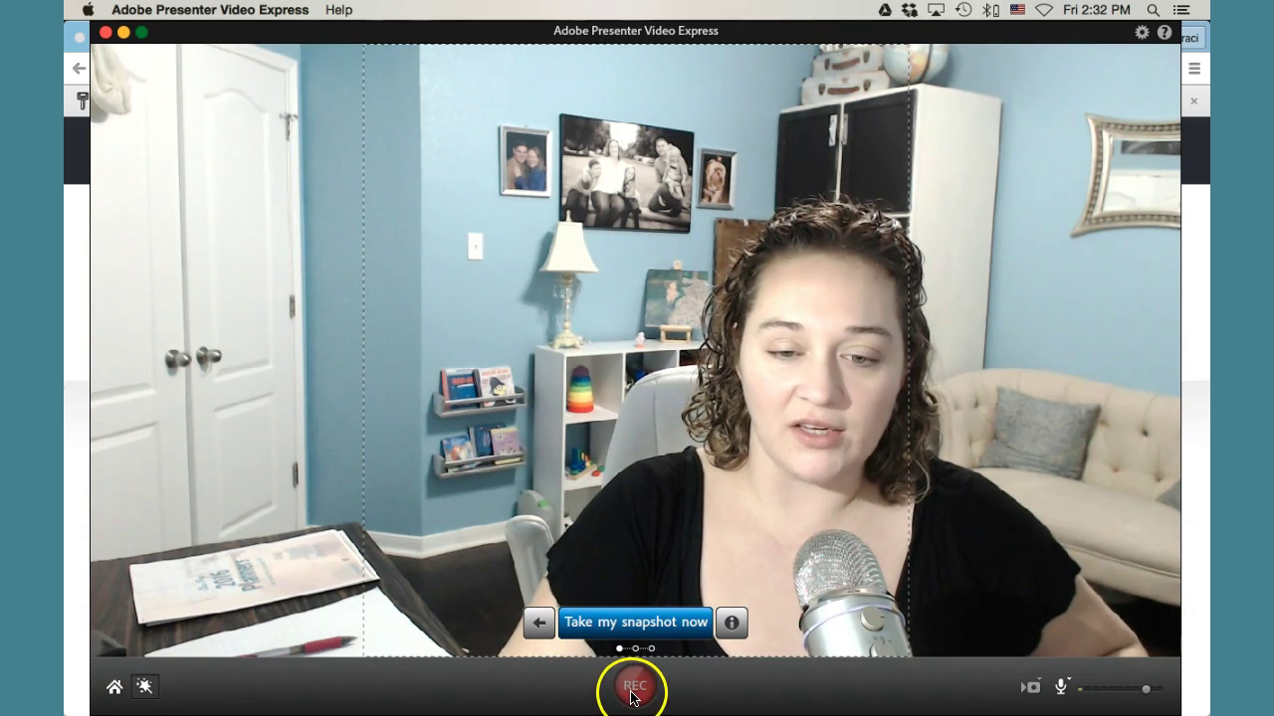
{"action": "left_click", "coordinate": [539, 622]}
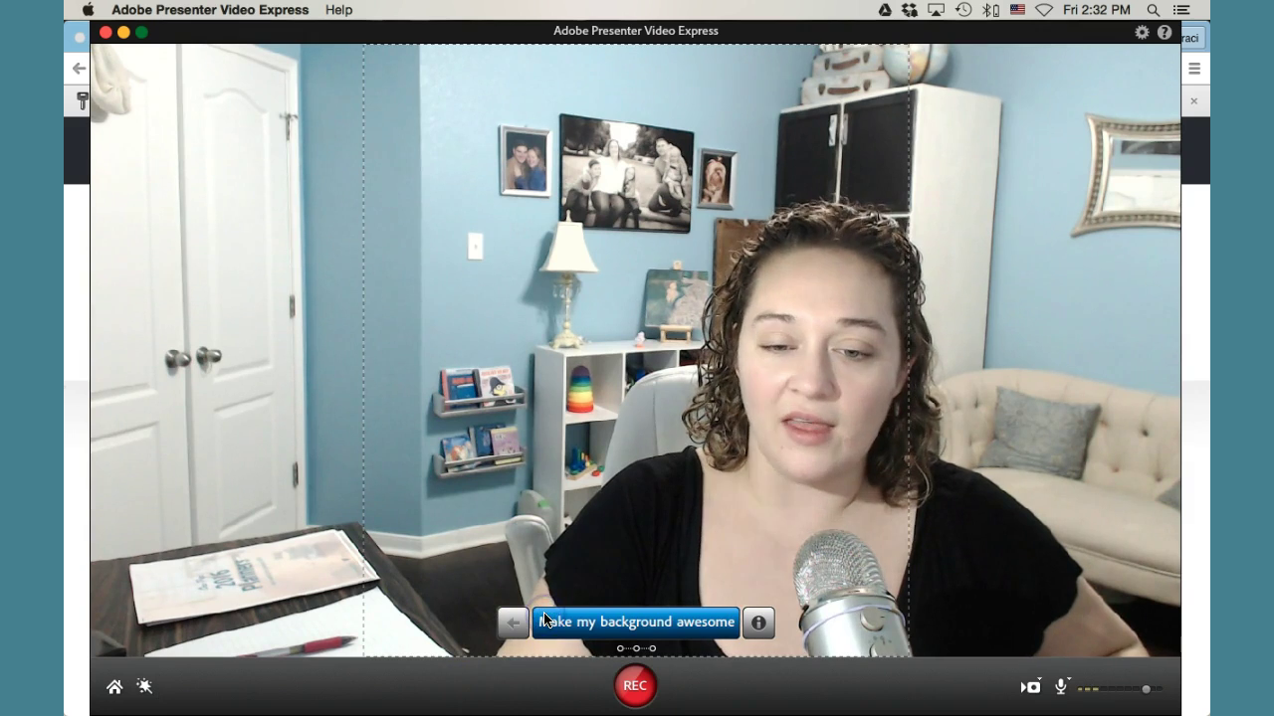
{"action": "left_click", "coordinate": [635, 686]}
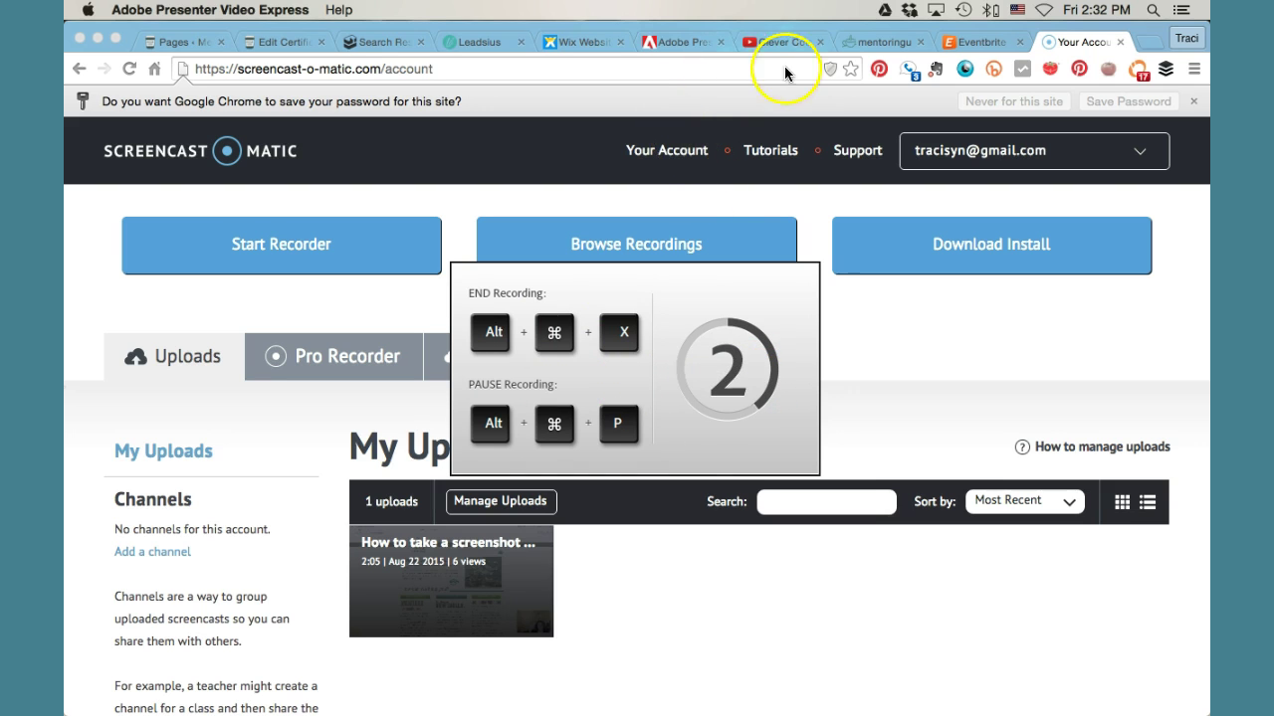
Step: Switch to the MentoringU tab and scroll its home page to the Skills Lab graphic
{"action": "left_click", "coordinate": [855, 41]}
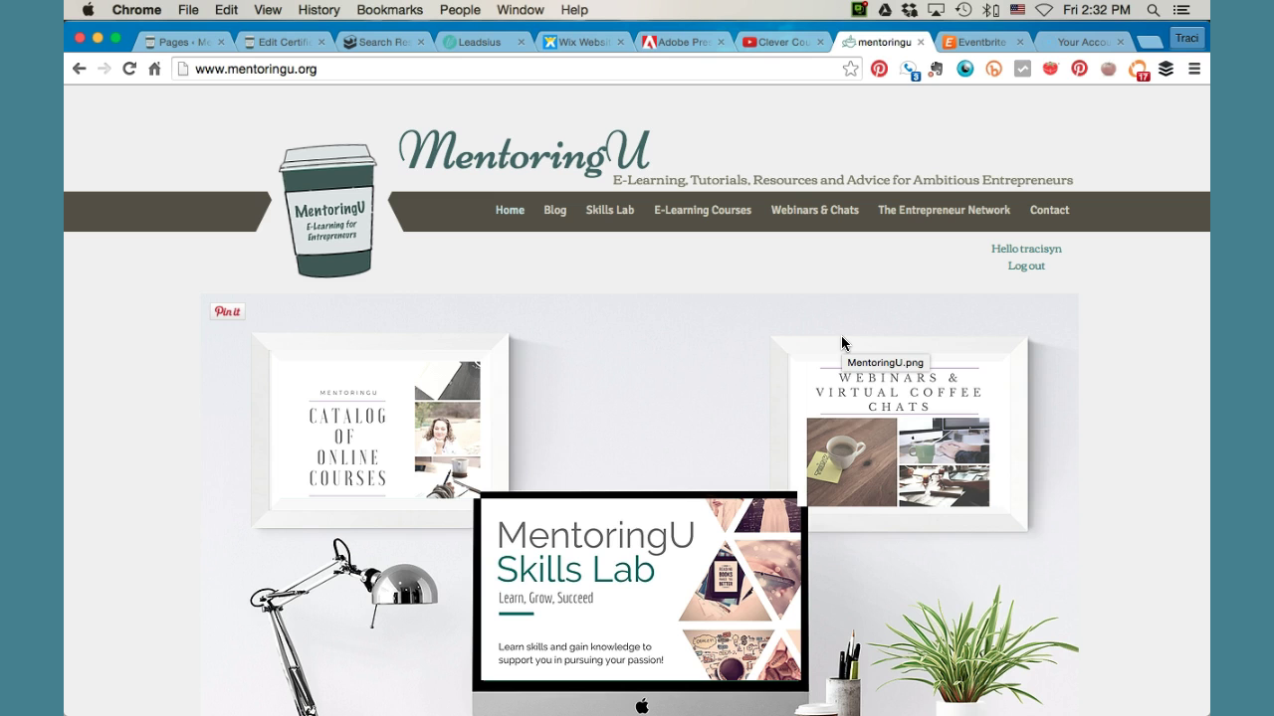
{"action": "scroll", "coordinate": [840, 337], "scroll_direction": "down", "scroll_amount": 3}
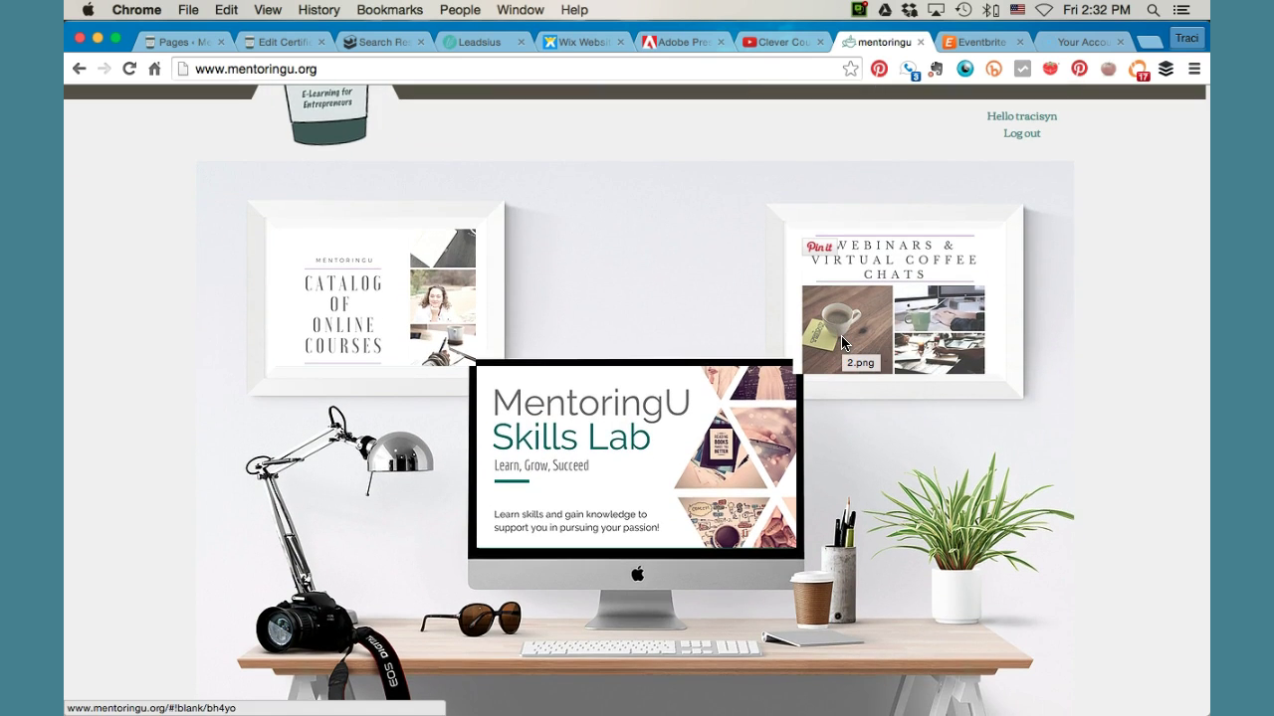
{"action": "scroll", "coordinate": [841, 343], "scroll_direction": "down", "scroll_amount": 4}
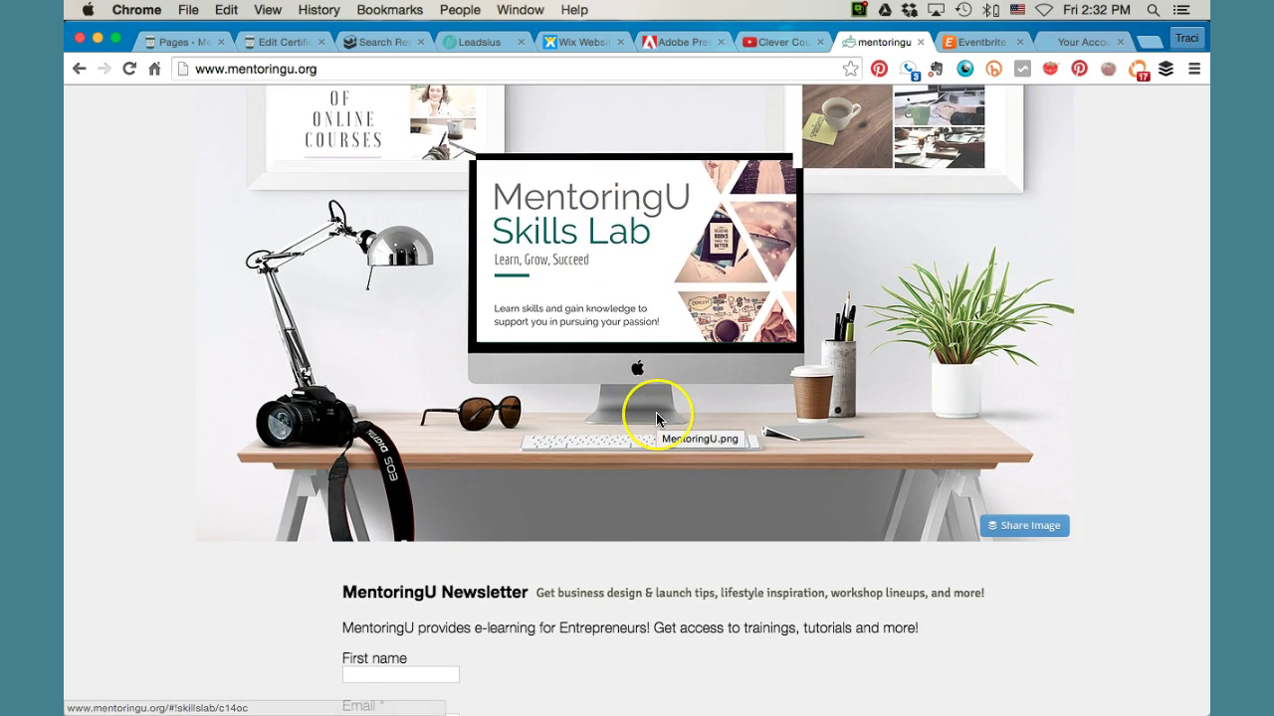
{"action": "scroll", "coordinate": [656, 411], "scroll_direction": "up", "scroll_amount": 3}
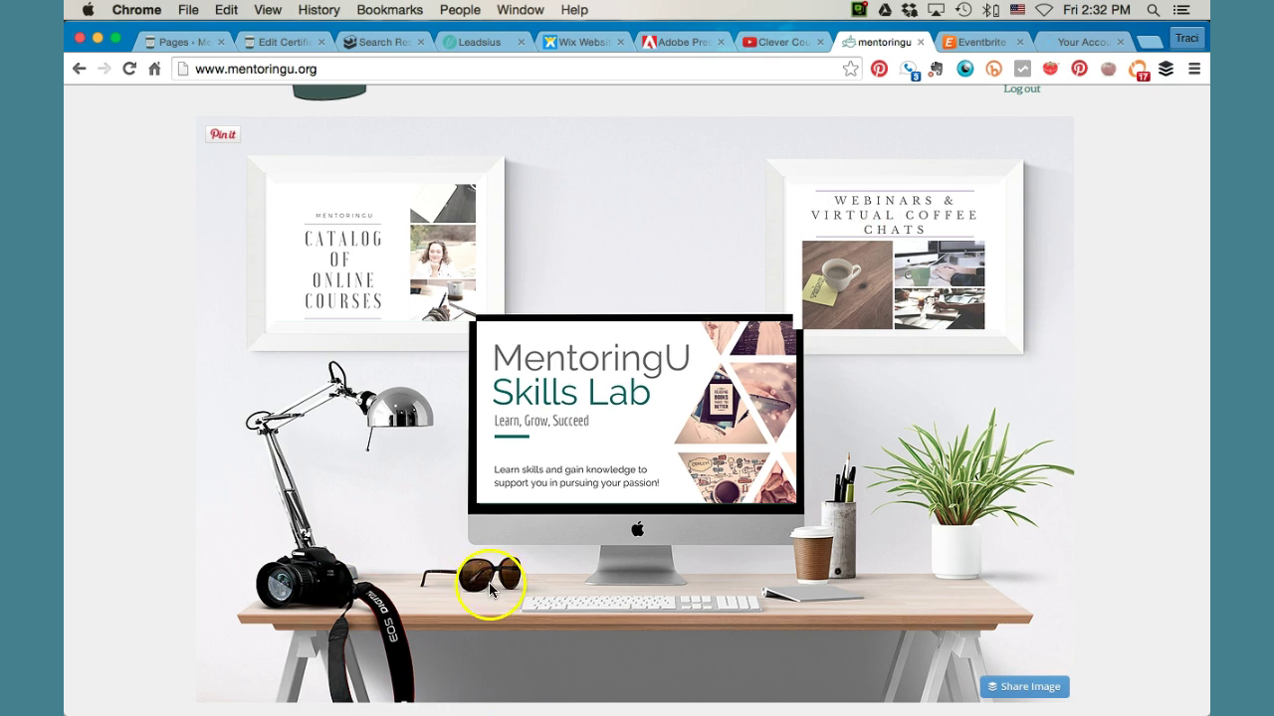
{"action": "scroll", "coordinate": [464, 582], "scroll_direction": "down", "scroll_amount": 5}
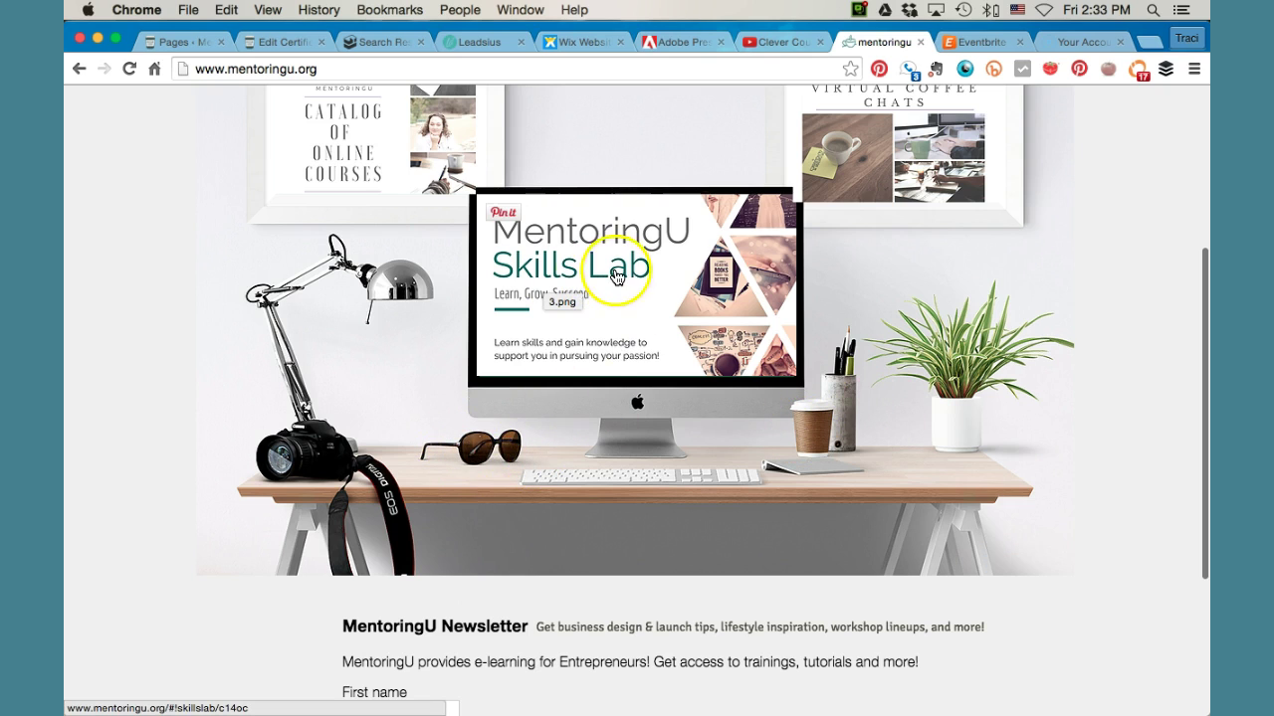
{"action": "scroll", "coordinate": [611, 279], "scroll_direction": "down", "scroll_amount": 8}
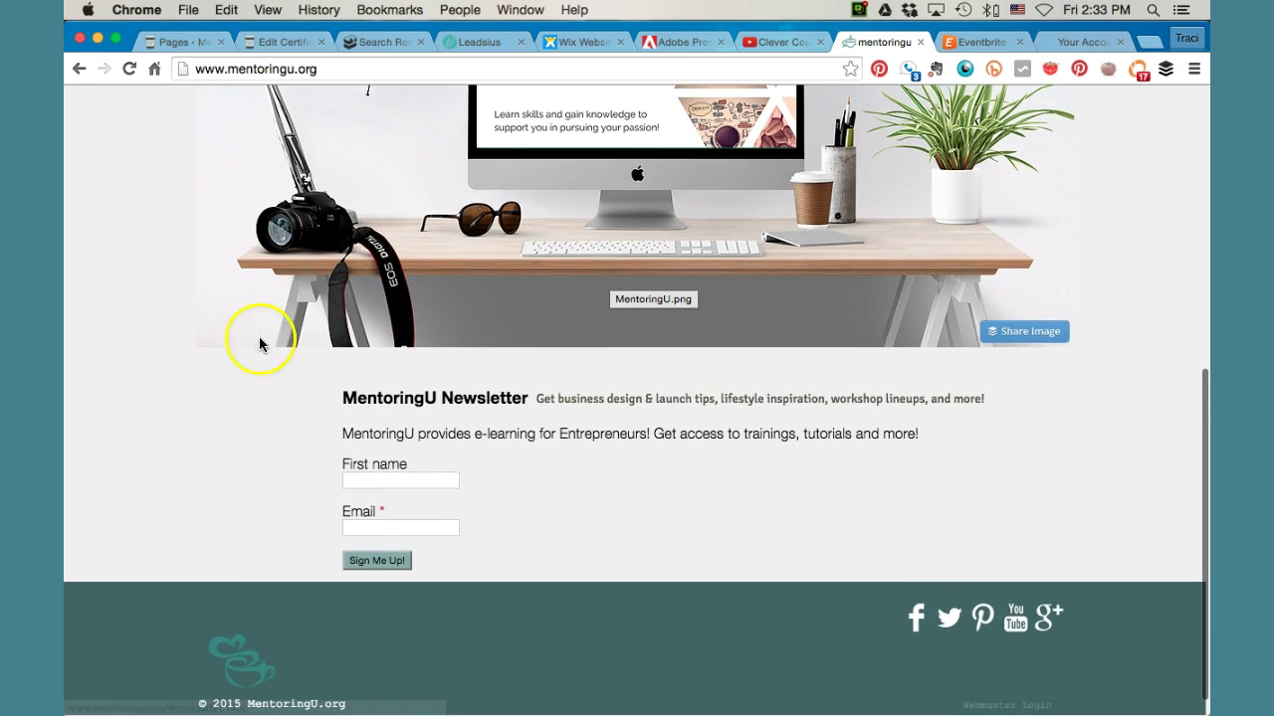
{"action": "scroll", "coordinate": [548, 496], "scroll_direction": "up", "scroll_amount": 5}
{"action": "left_click", "coordinate": [545, 503]}
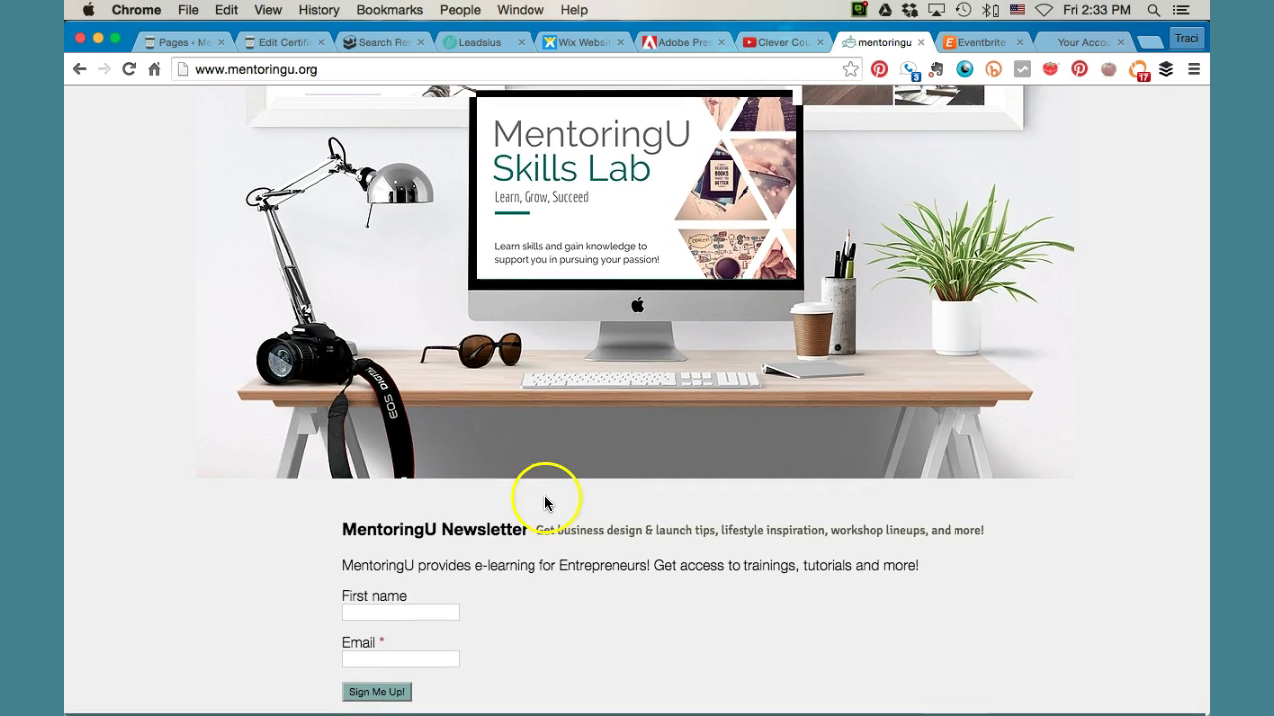
{"action": "scroll", "coordinate": [545, 503], "scroll_direction": "up", "scroll_amount": 8}
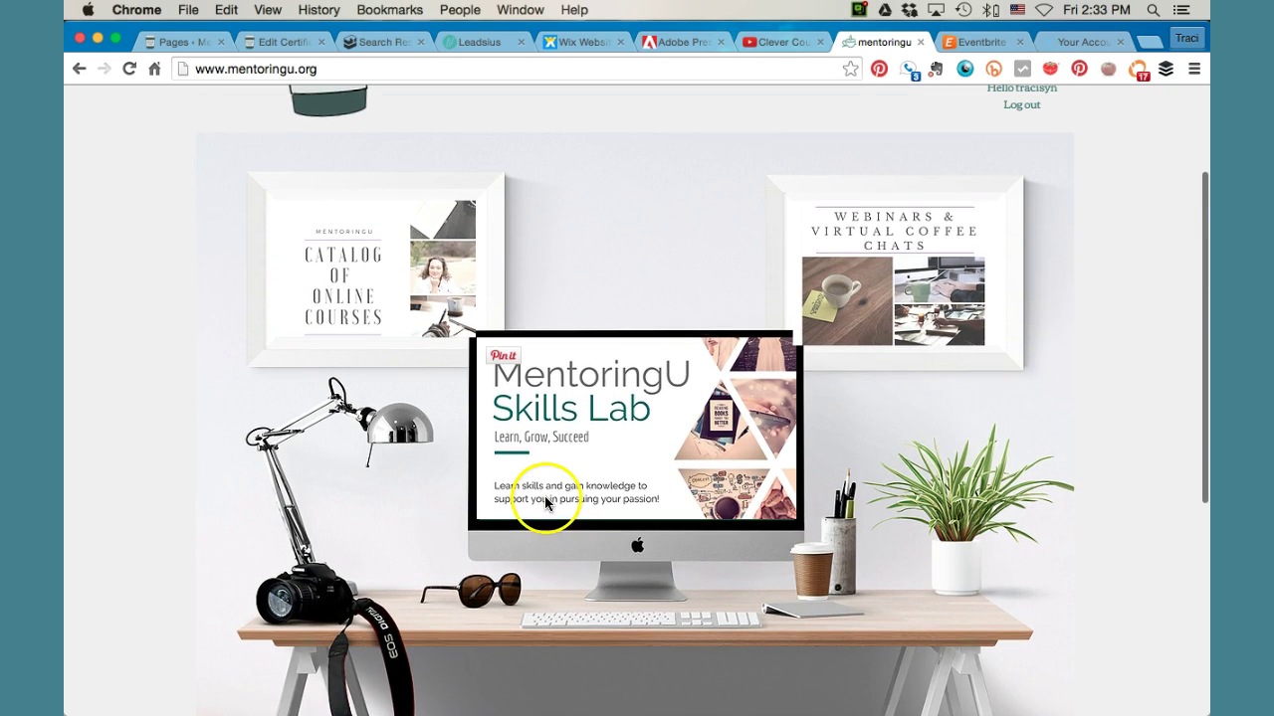
Step: Open the Skills Lab page, zoom out twice, and go to Skills Lab > Tutorials and Trainings
{"action": "left_click", "coordinate": [567, 423]}
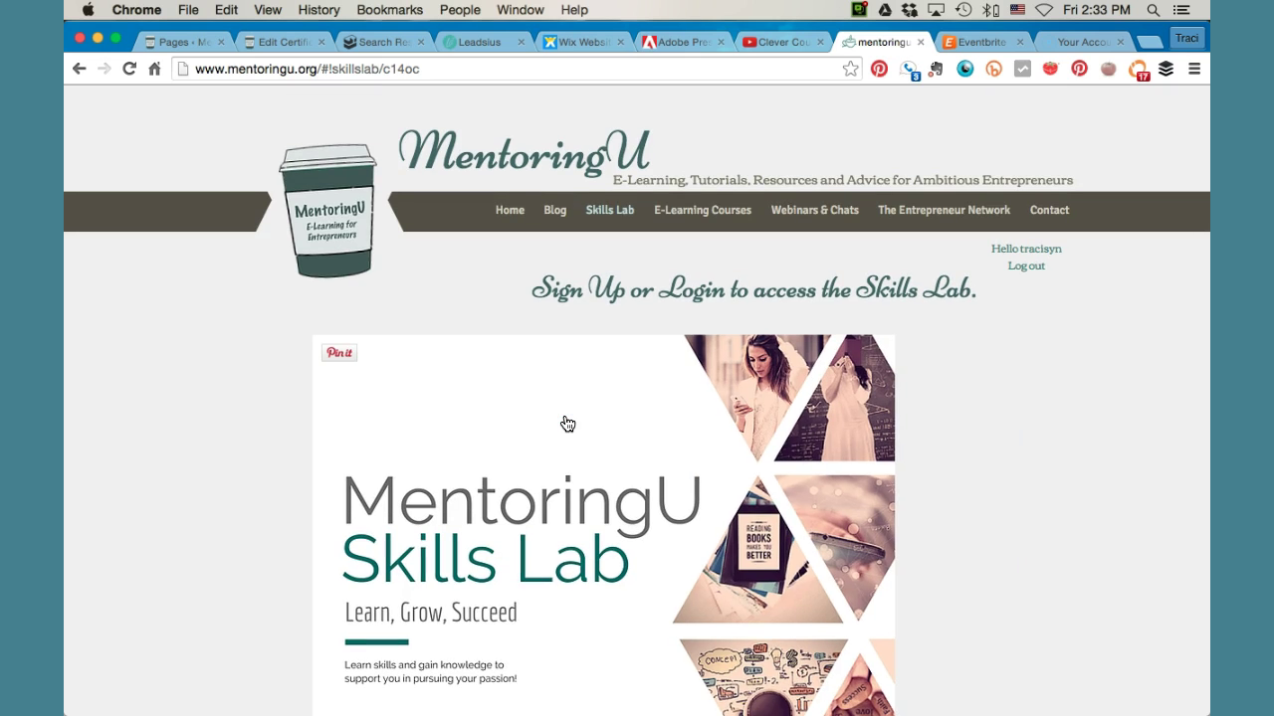
{"action": "key", "text": "super+minus"}
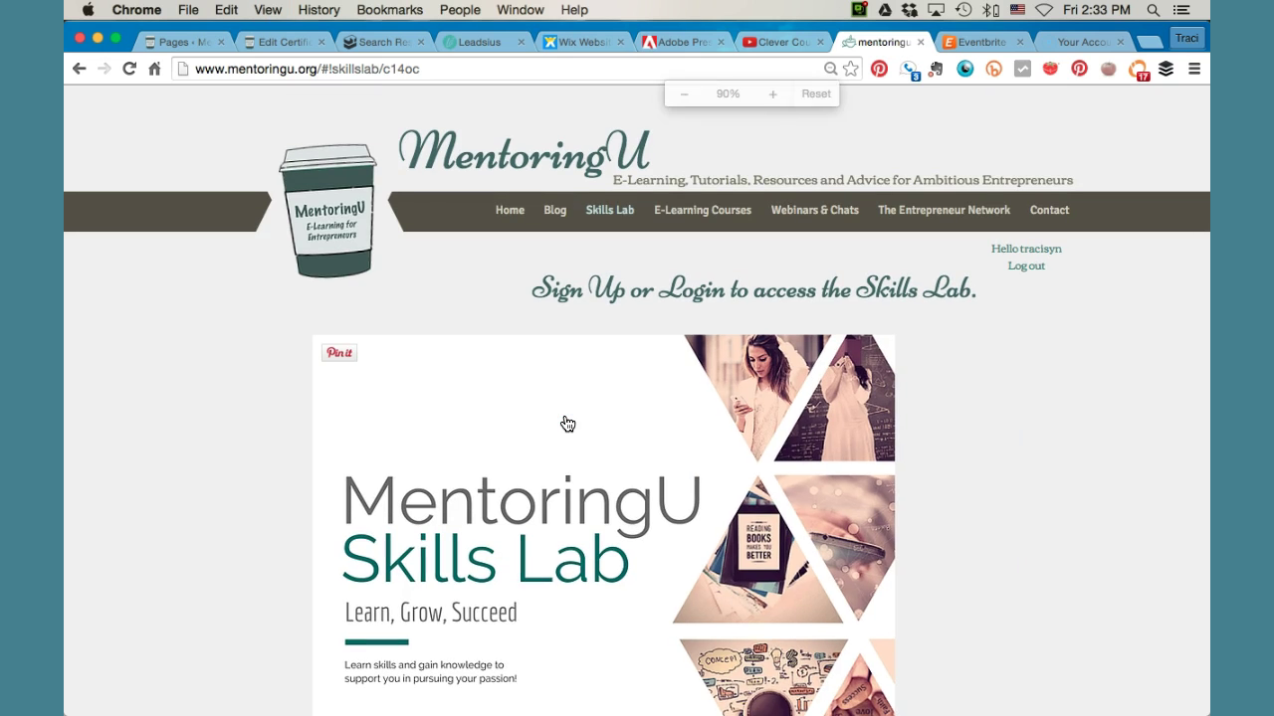
{"action": "key", "text": "super+minus"}
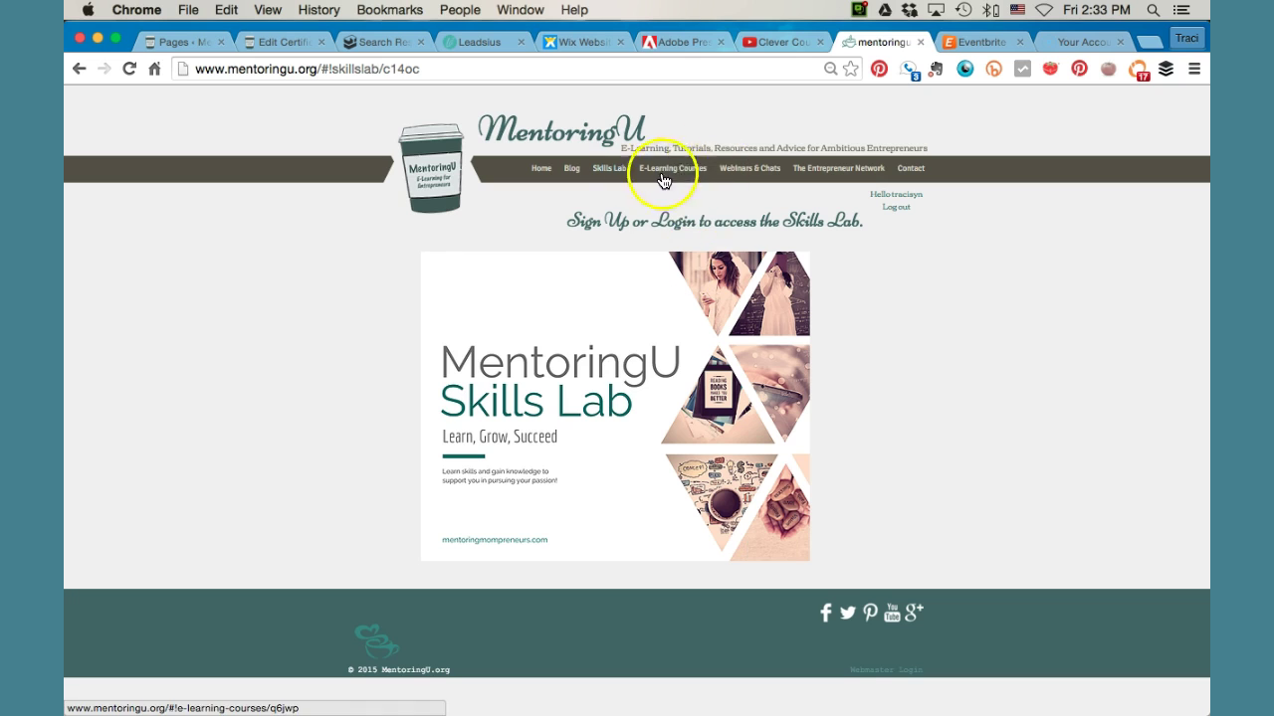
{"action": "mouse_move", "coordinate": [607, 165]}
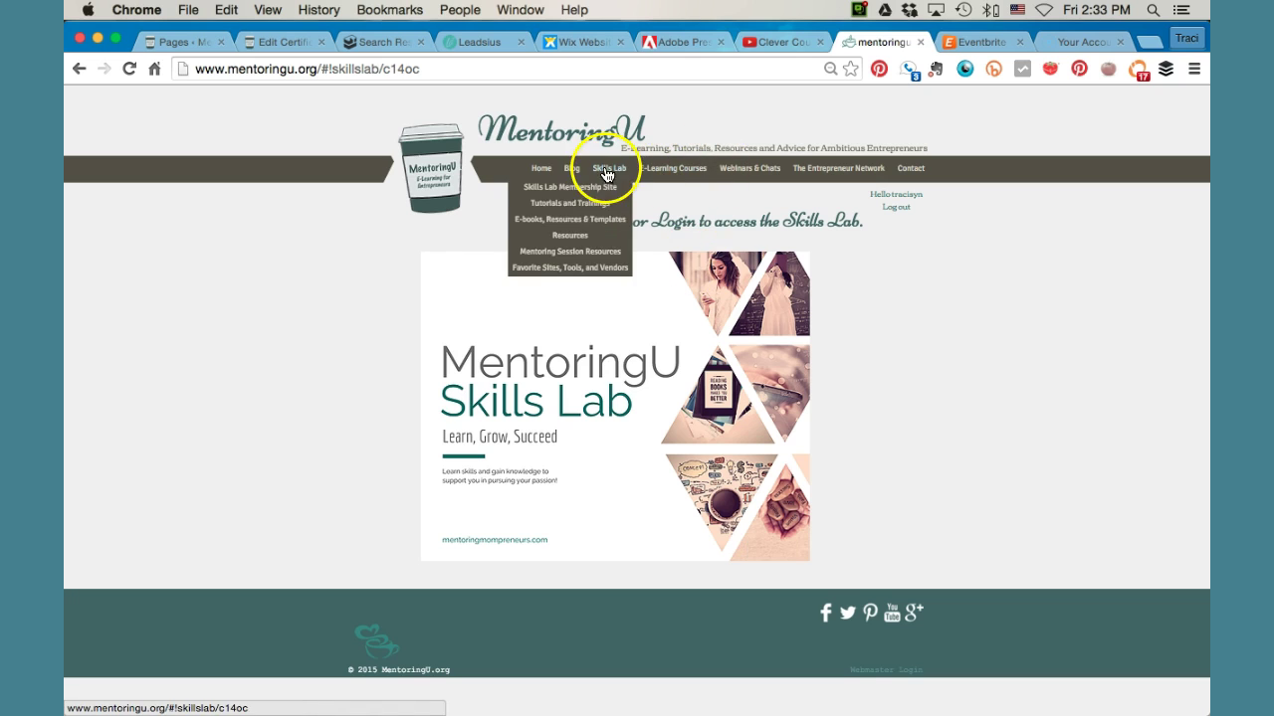
{"action": "left_click", "coordinate": [570, 206]}
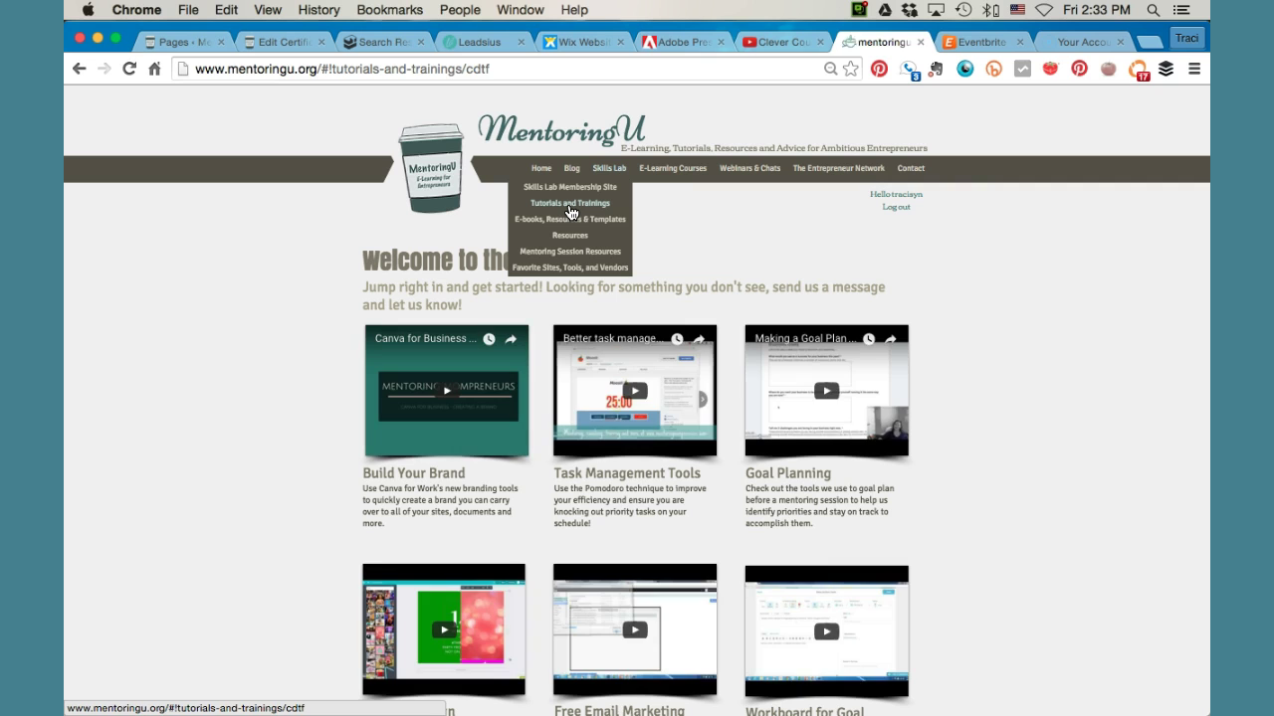
Step: Scroll through the Tutorials and Trainings page, then stop the screen recording
{"action": "scroll", "coordinate": [571, 213], "scroll_direction": "down", "scroll_amount": 3}
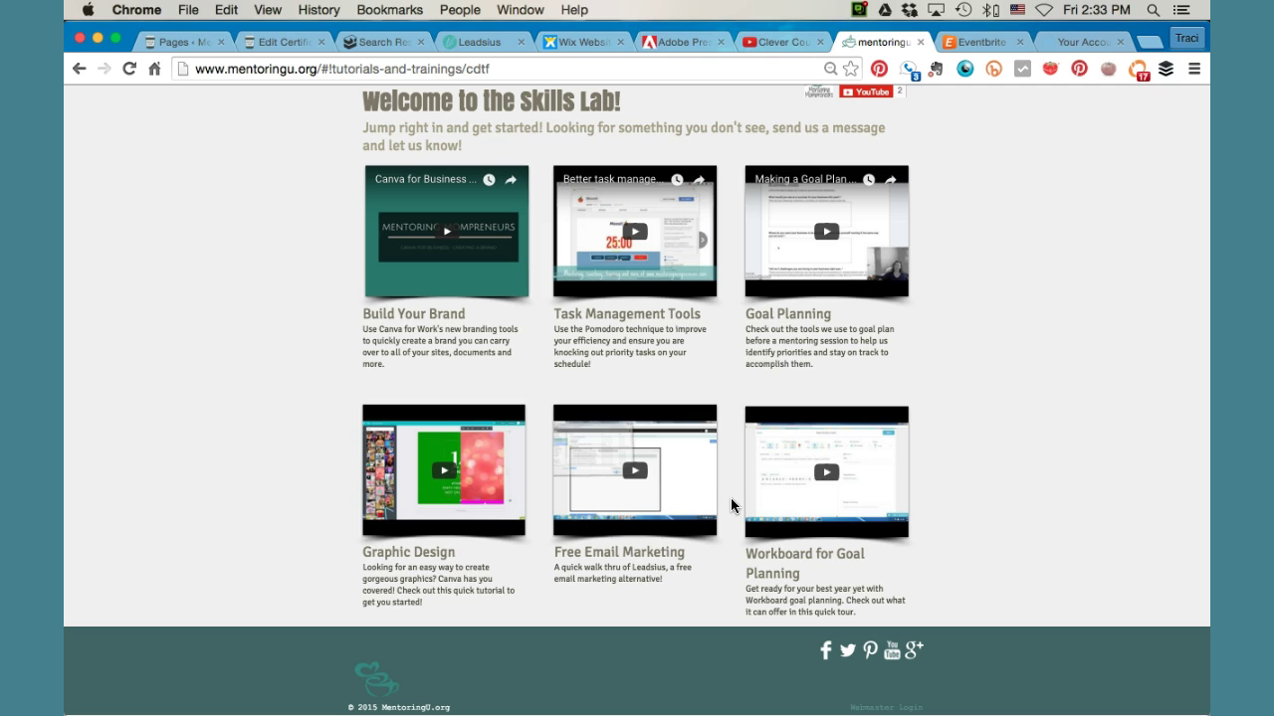
{"action": "scroll", "coordinate": [732, 506], "scroll_direction": "up", "scroll_amount": 3}
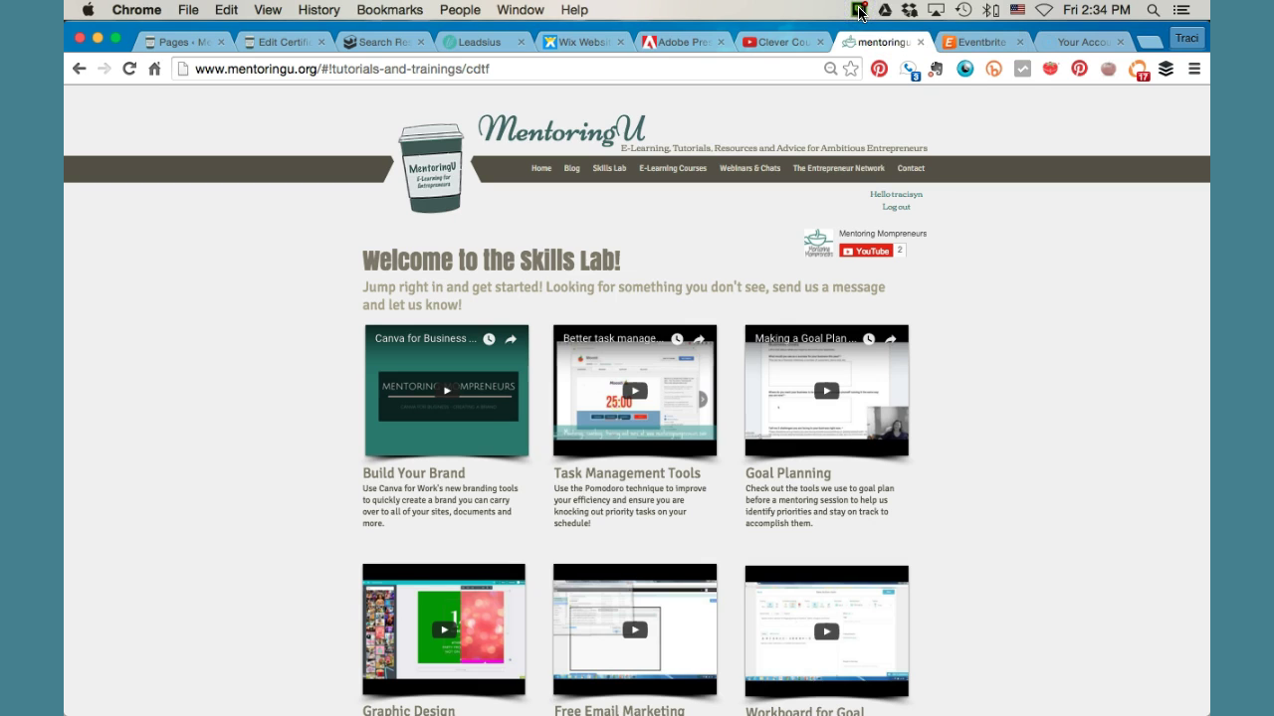
{"action": "left_click", "coordinate": [858, 12]}
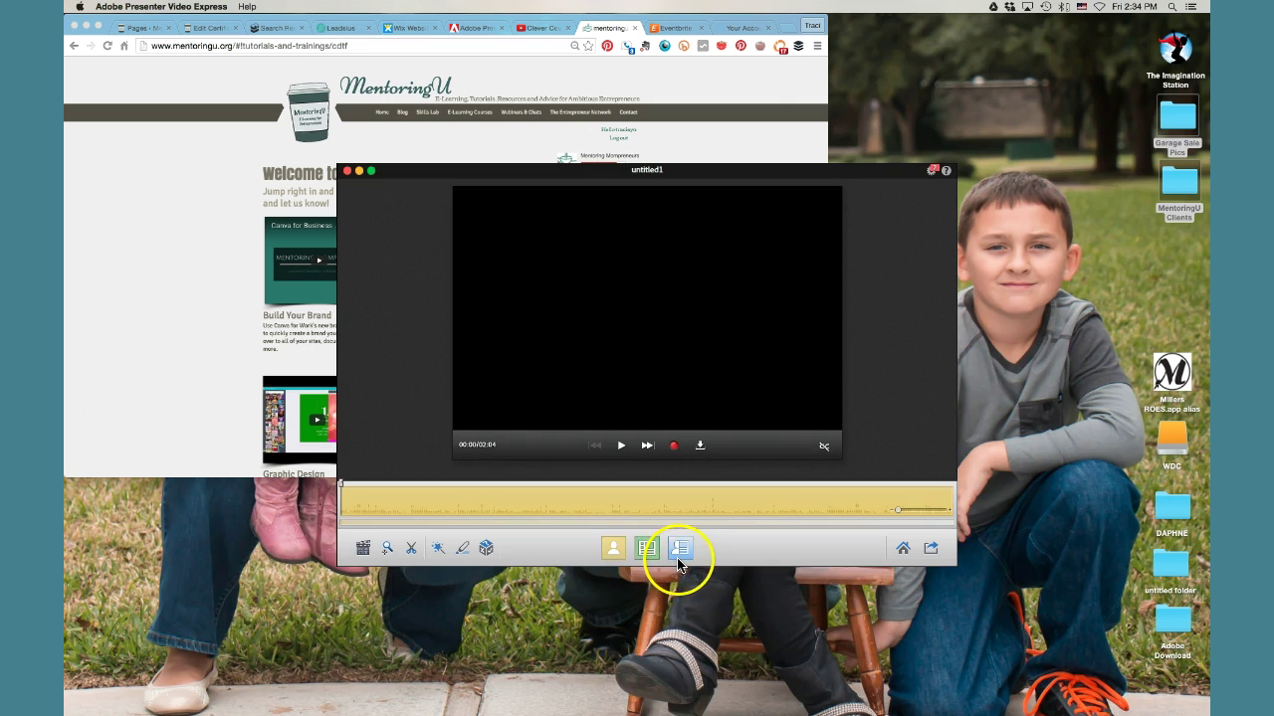
Step: Preview Presenter only, then switch the layout to Presentation only and play the recording
{"action": "left_click", "coordinate": [614, 549]}
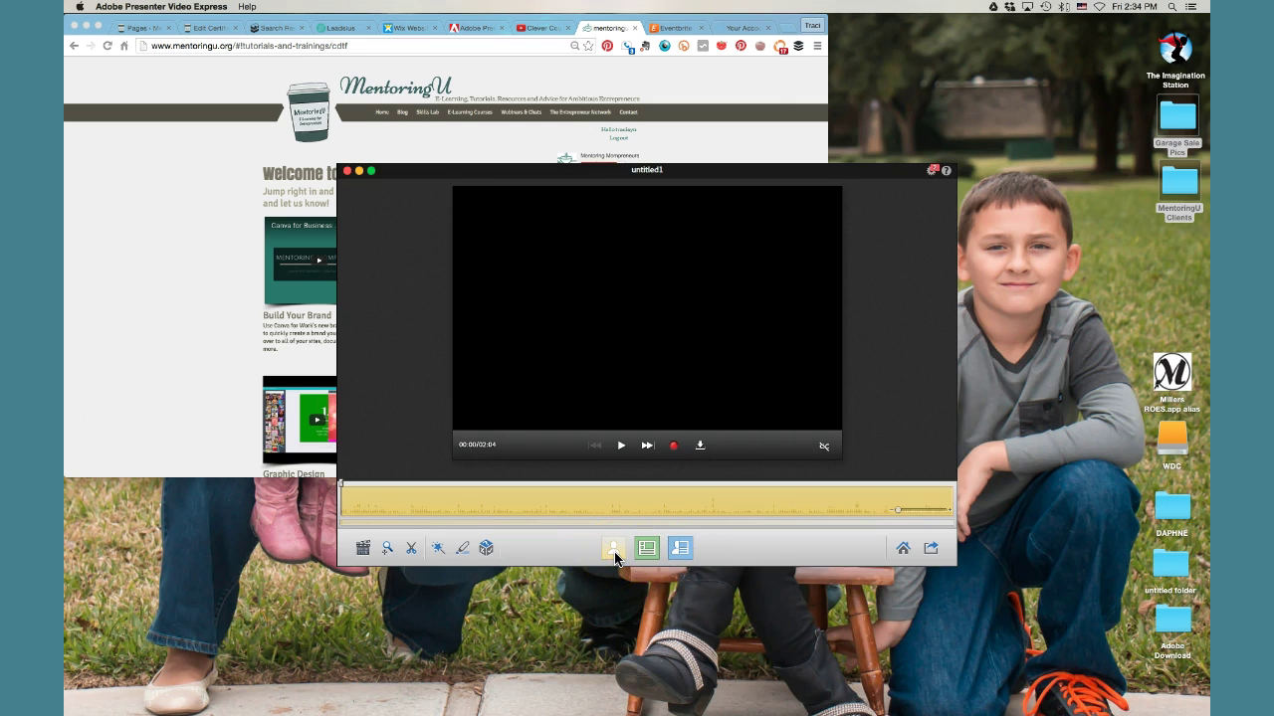
{"action": "left_click", "coordinate": [621, 448]}
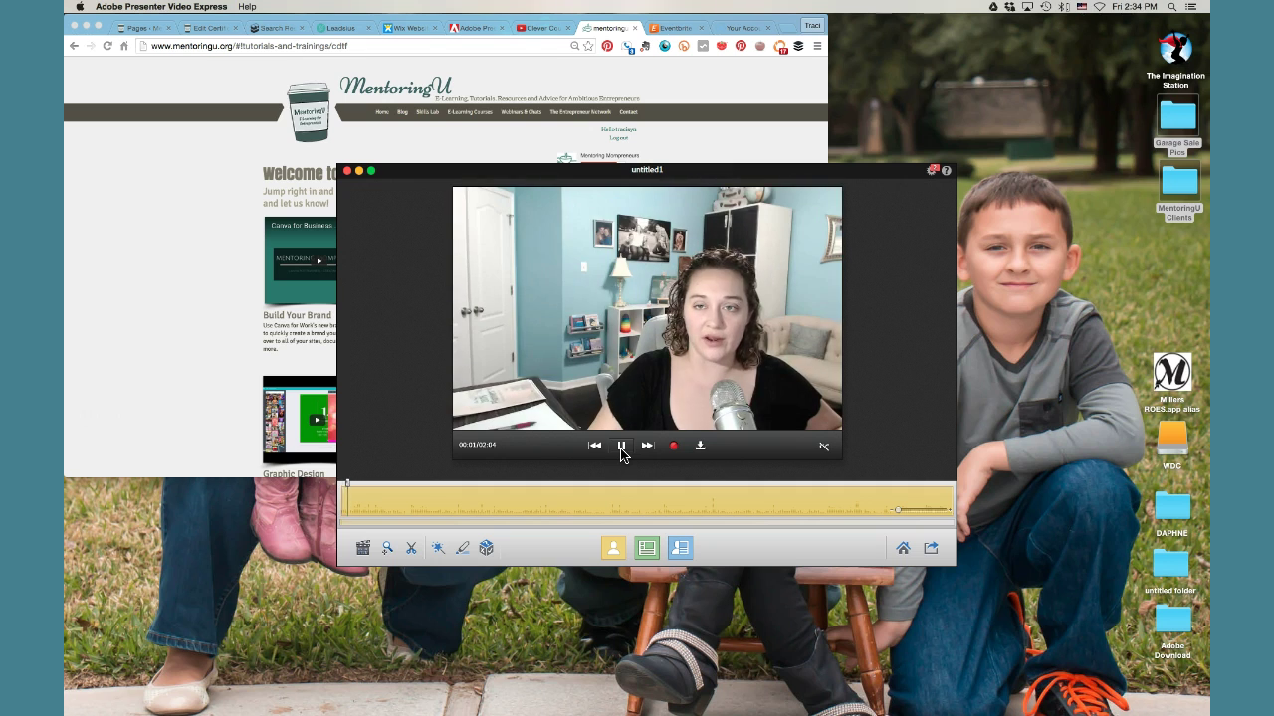
{"action": "left_click", "coordinate": [621, 449]}
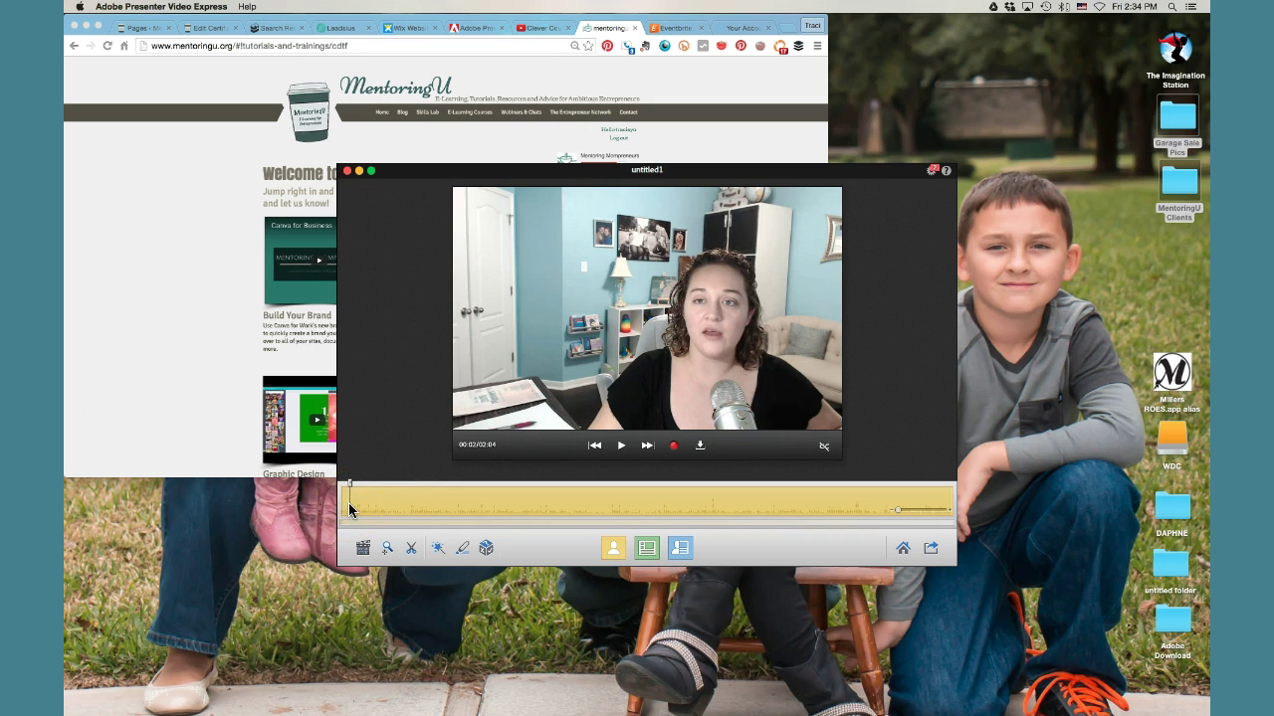
{"action": "left_click", "coordinate": [647, 549]}
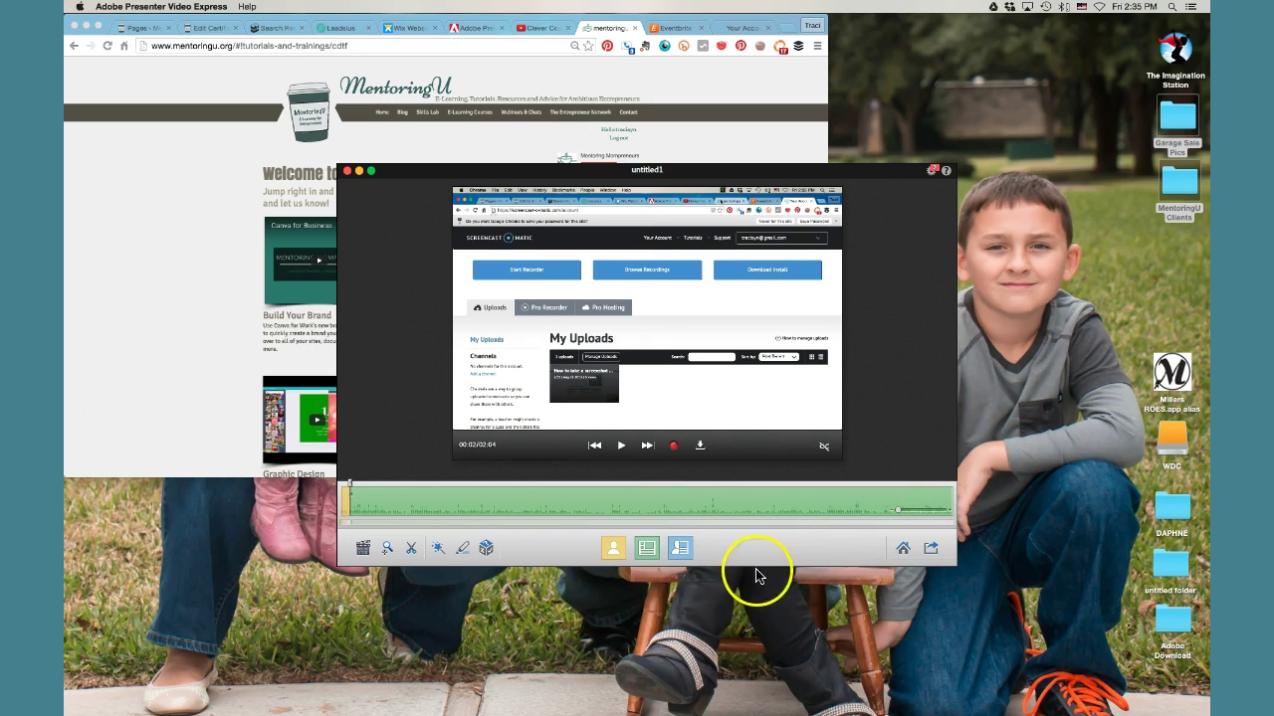
{"action": "left_click", "coordinate": [621, 450]}
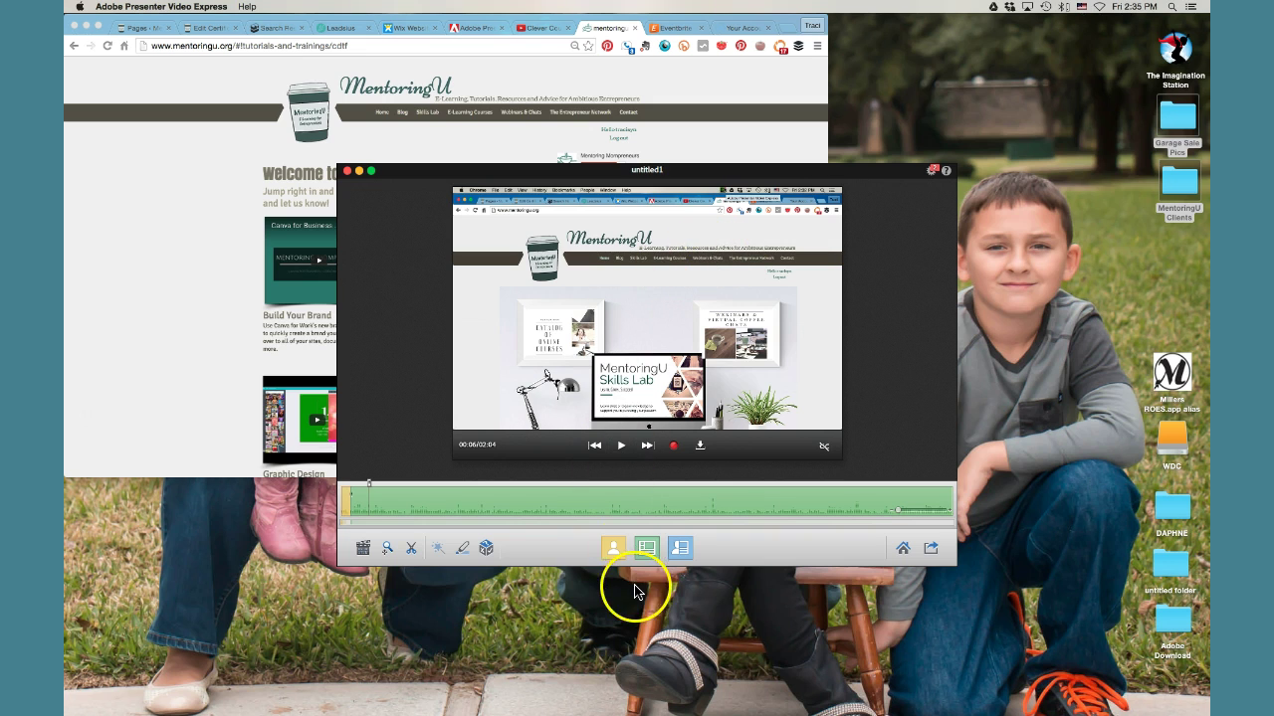
Step: Switch to Presenter only at 00:06 and preview until 00:09
{"action": "left_click", "coordinate": [616, 555]}
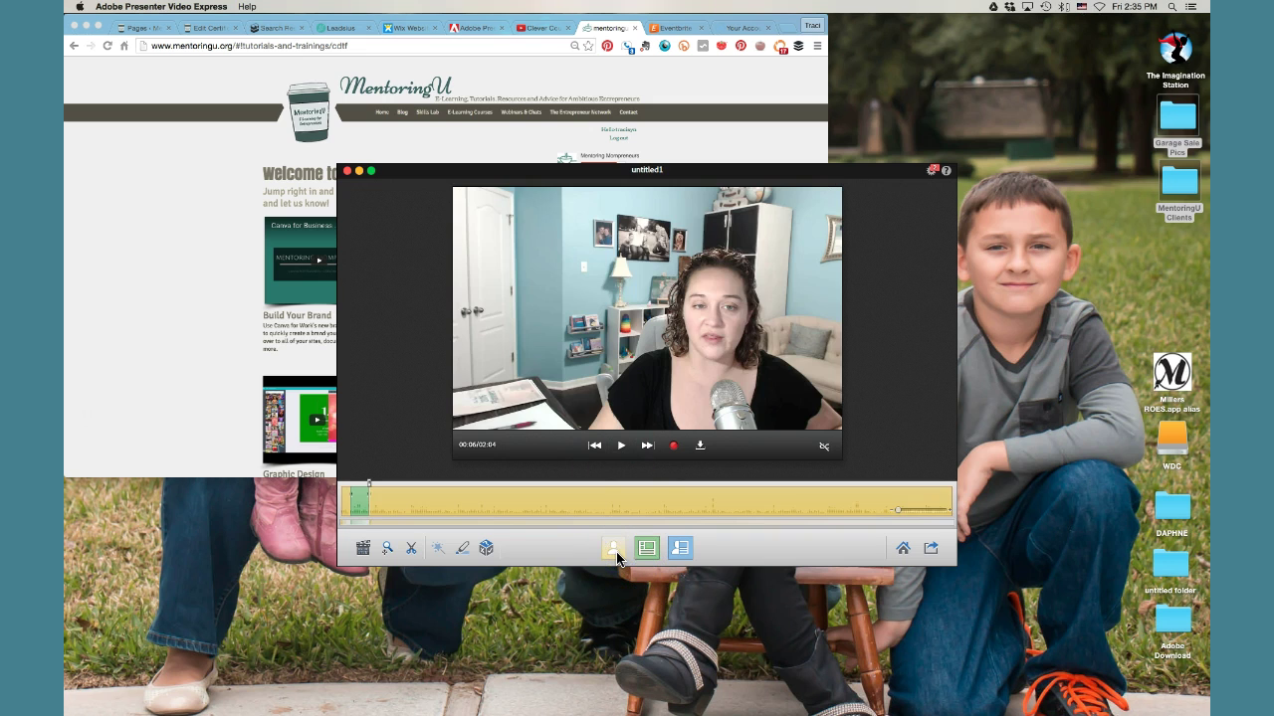
{"action": "left_click", "coordinate": [620, 452]}
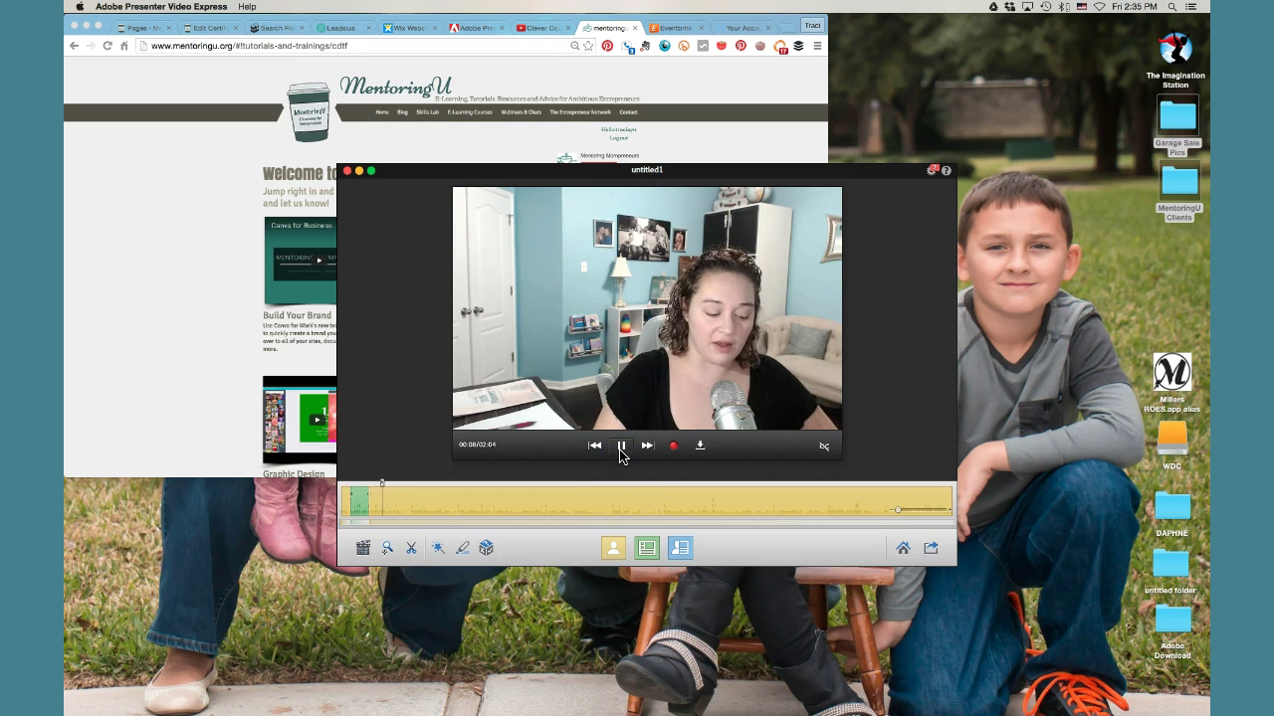
{"action": "left_click", "coordinate": [621, 448]}
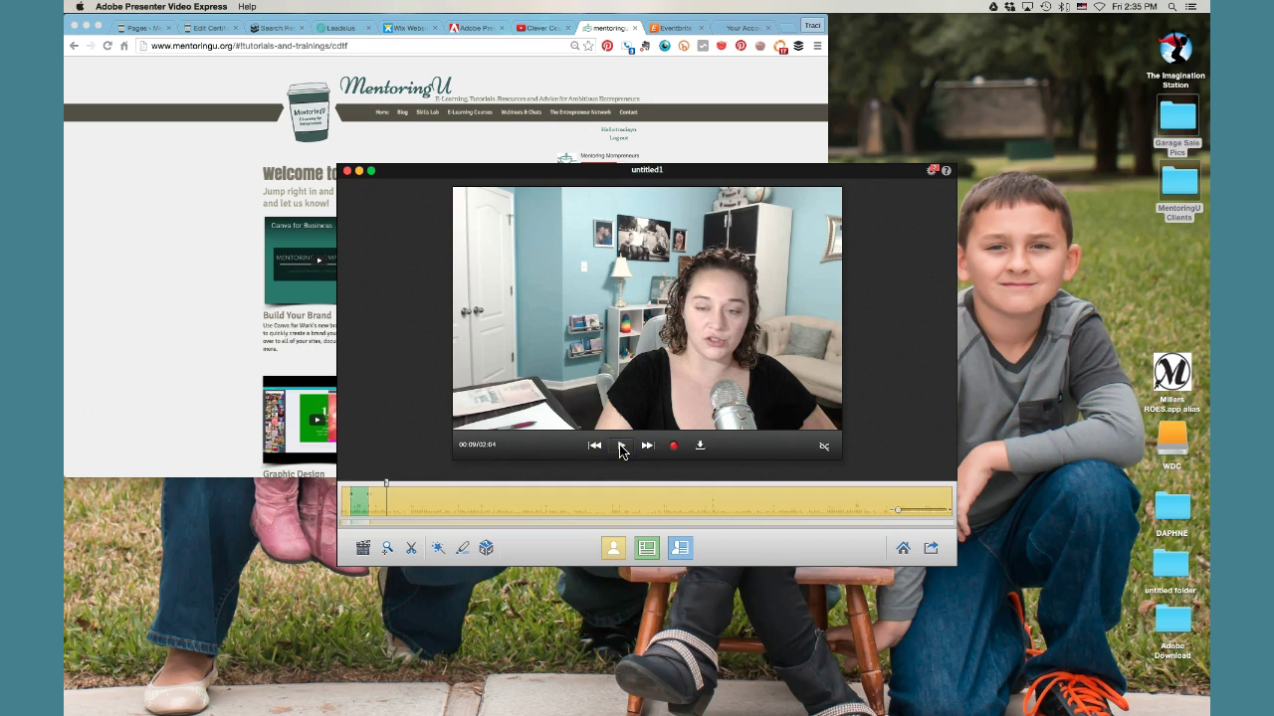
Step: Set the Both layout with the presenter on the left and preview to 00:14
{"action": "left_click", "coordinate": [682, 546]}
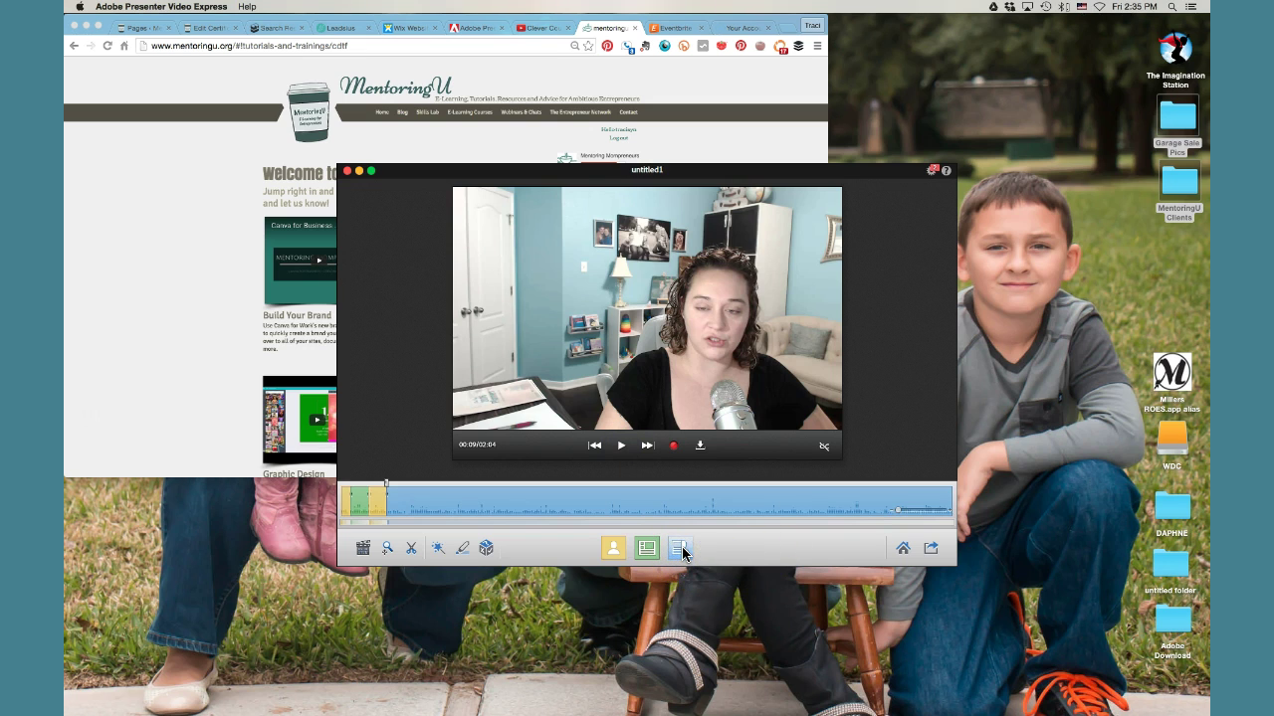
{"action": "left_click", "coordinate": [621, 446]}
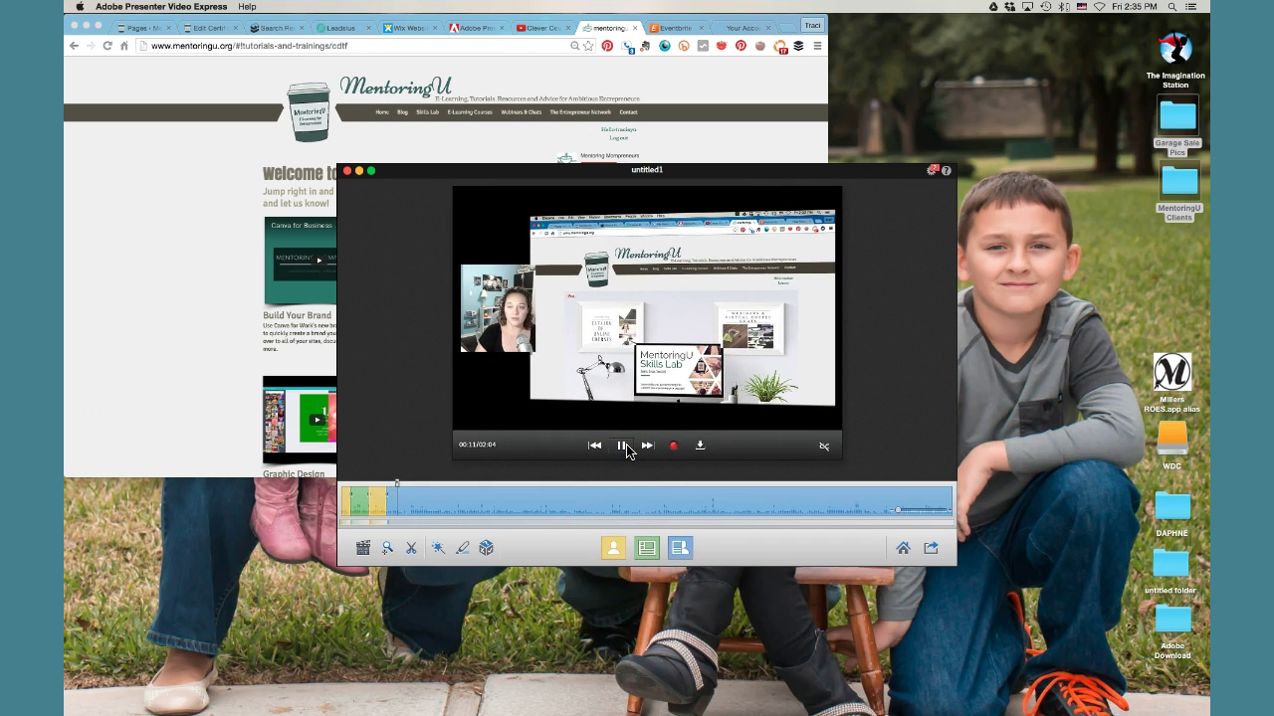
{"action": "left_click", "coordinate": [625, 445]}
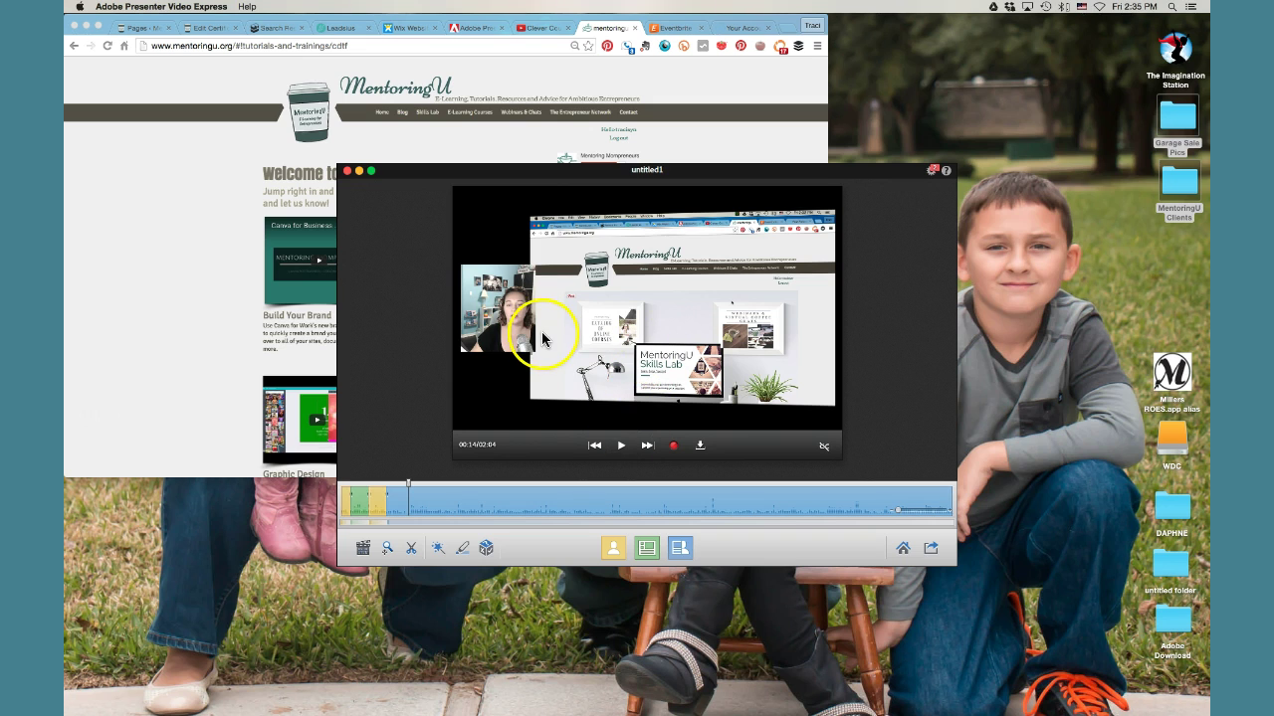
{"action": "left_click", "coordinate": [493, 330]}
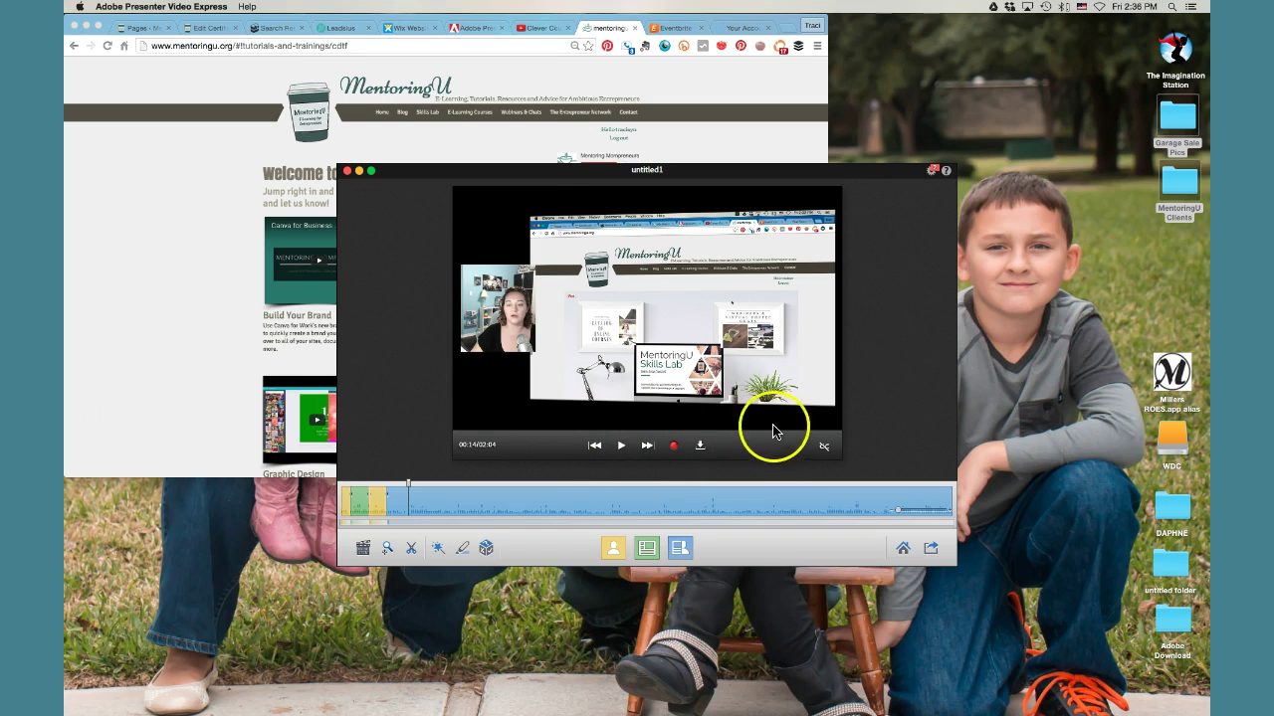
Step: In Pan & Zoom, reframe the first zoom point's red box on the Skills Lab graphic
{"action": "left_click", "coordinate": [386, 548]}
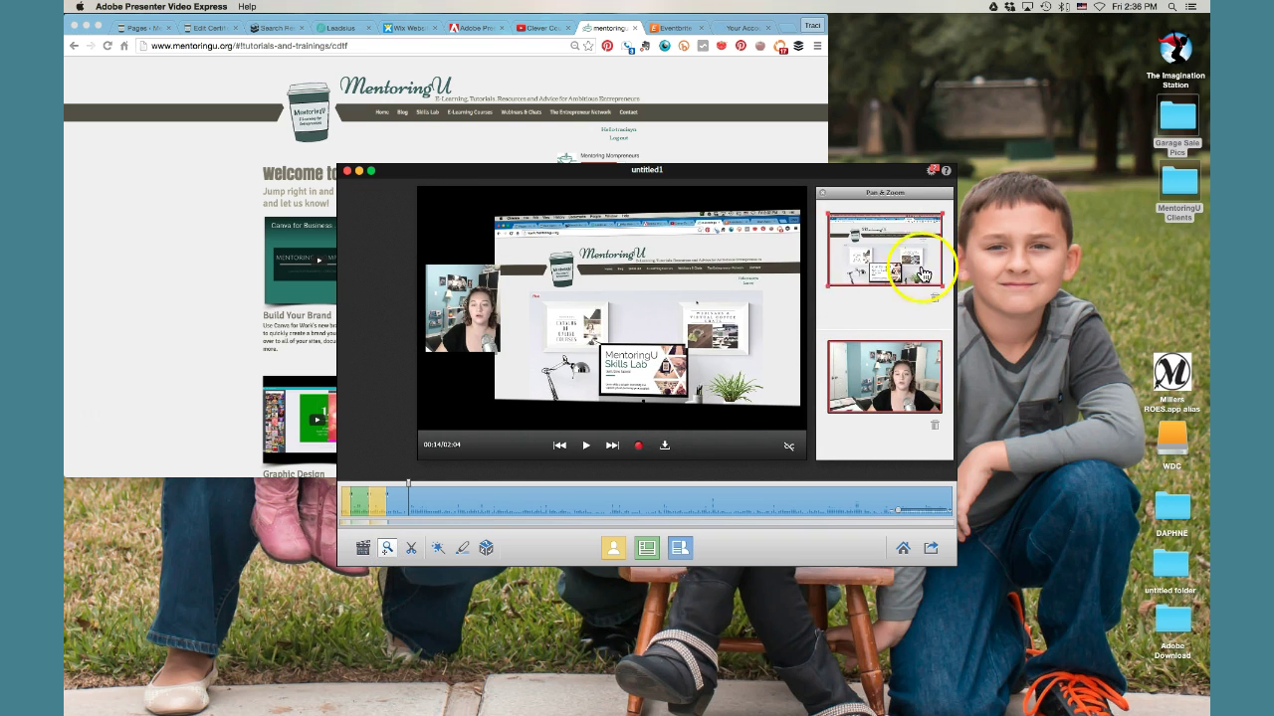
{"action": "left_click", "coordinate": [851, 283]}
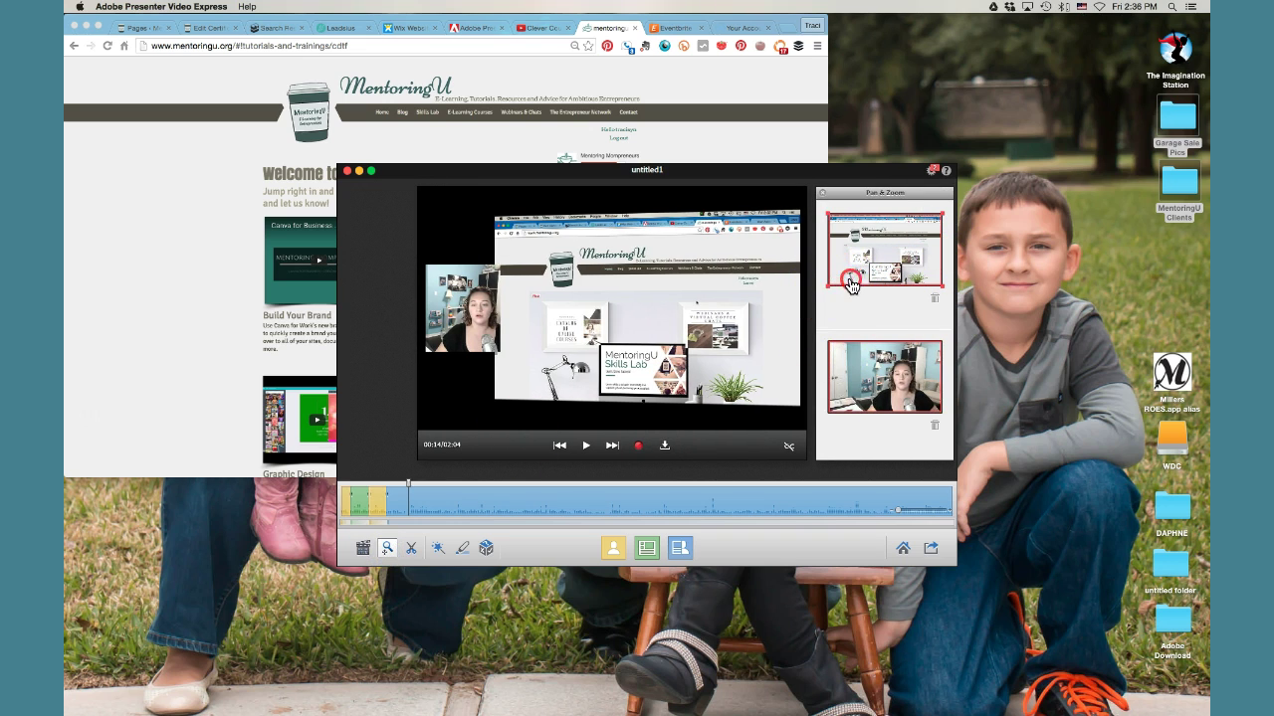
{"action": "left_click_drag", "start_coordinate": [938, 205], "coordinate": [930, 228]}
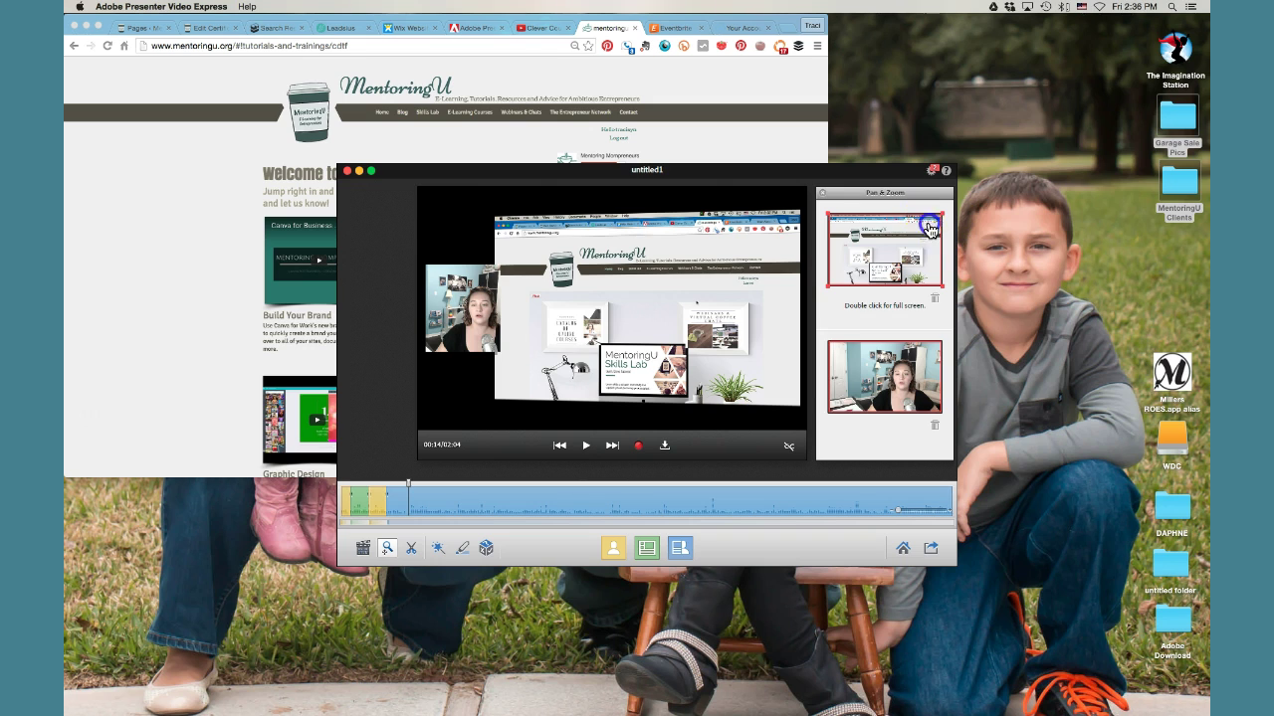
{"action": "left_click", "coordinate": [905, 384]}
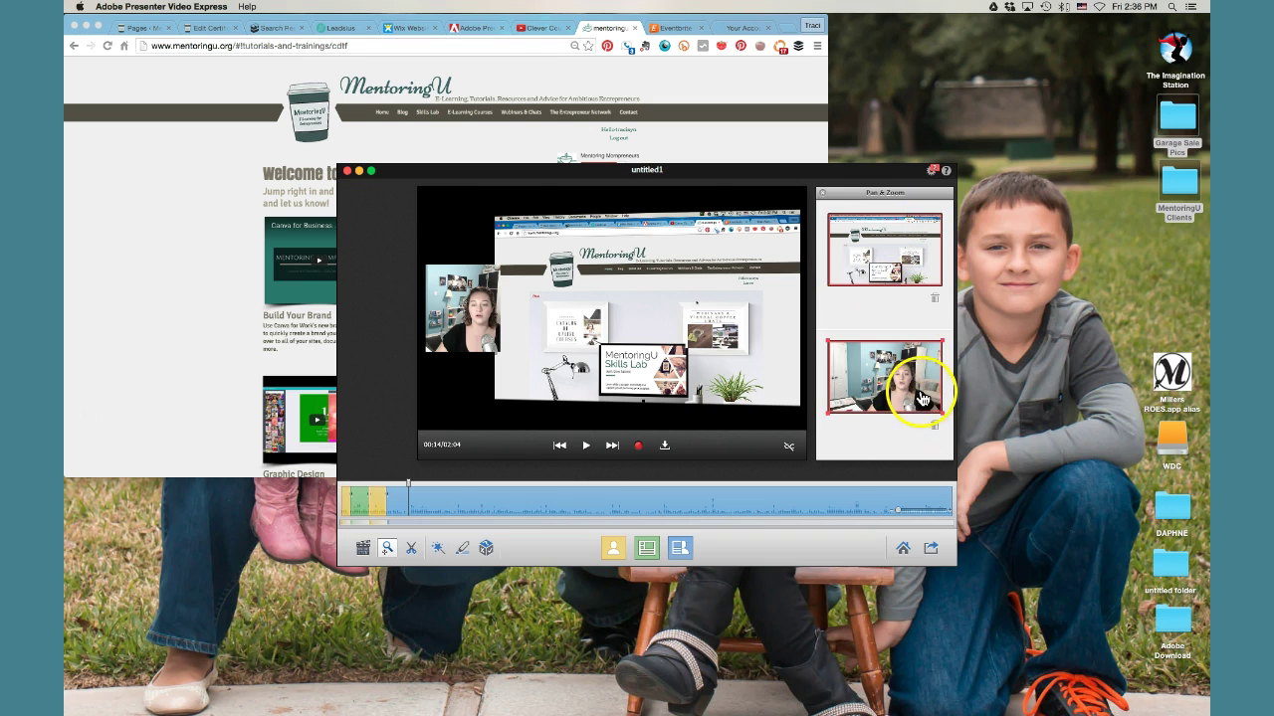
{"action": "left_click", "coordinate": [921, 271]}
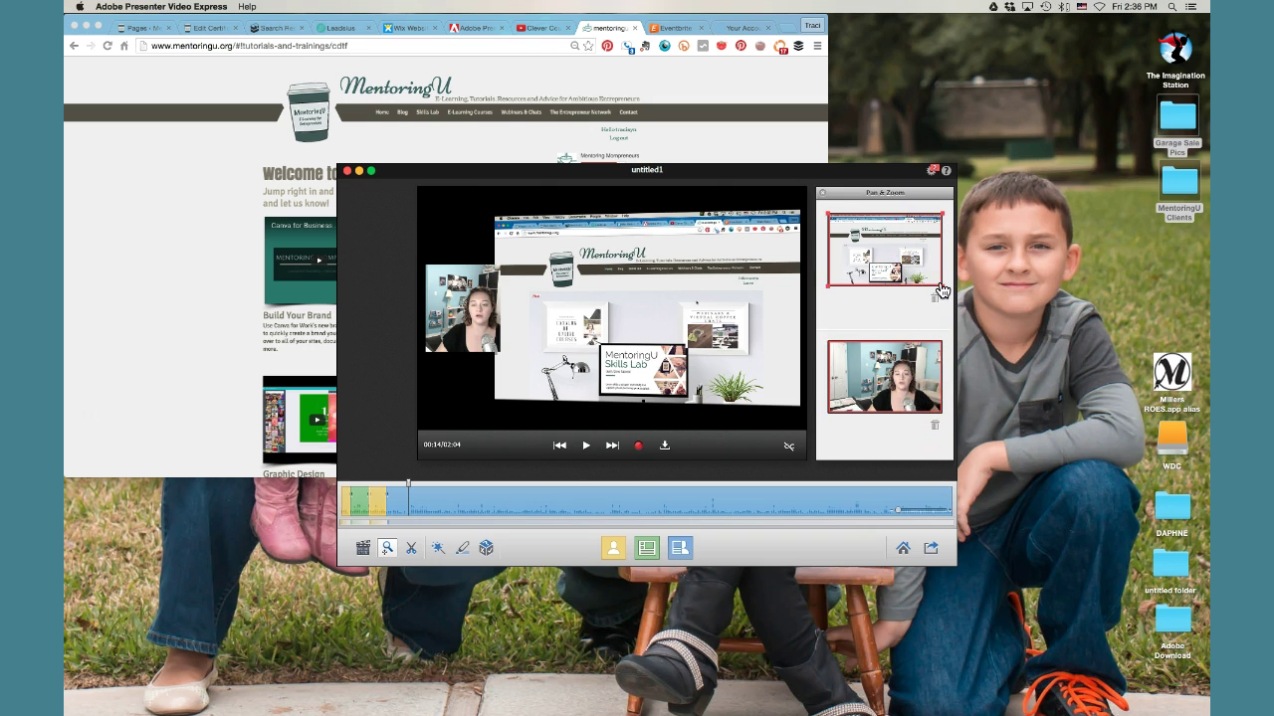
{"action": "left_click", "coordinate": [917, 272]}
{"action": "left_click_drag", "start_coordinate": [905, 267], "coordinate": [885, 235]}
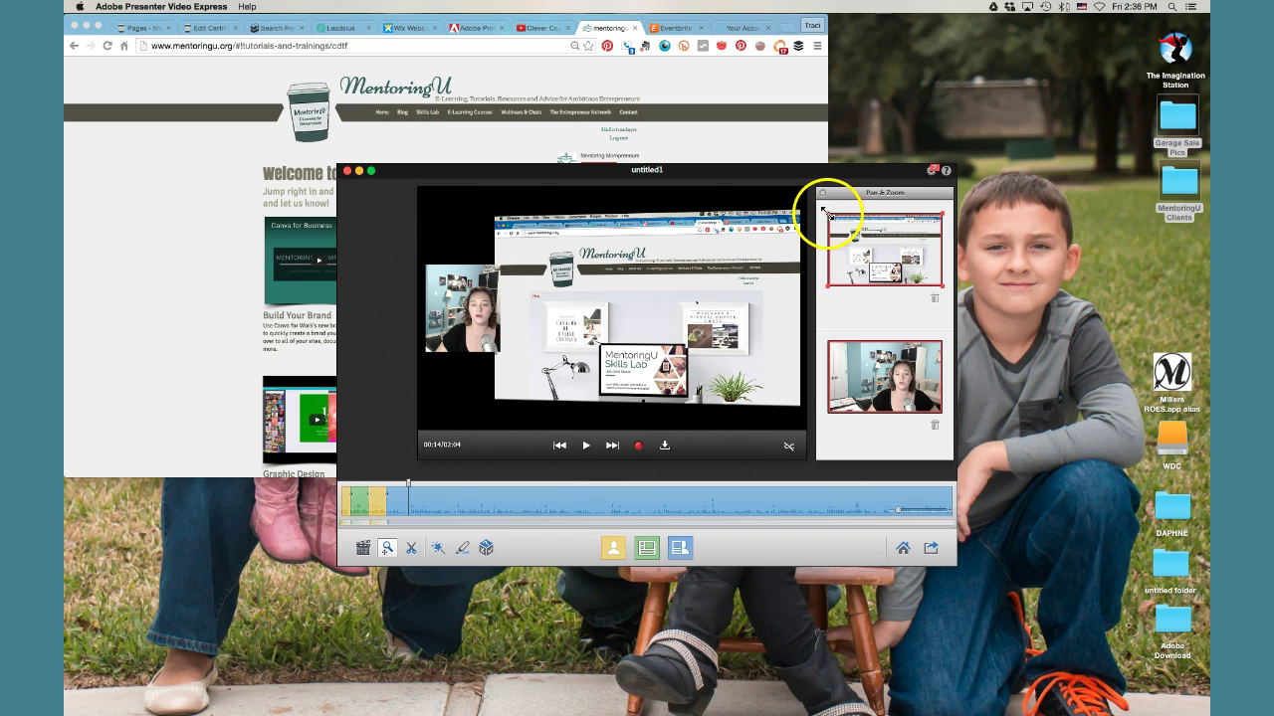
{"action": "left_click_drag", "start_coordinate": [834, 221], "coordinate": [887, 269]}
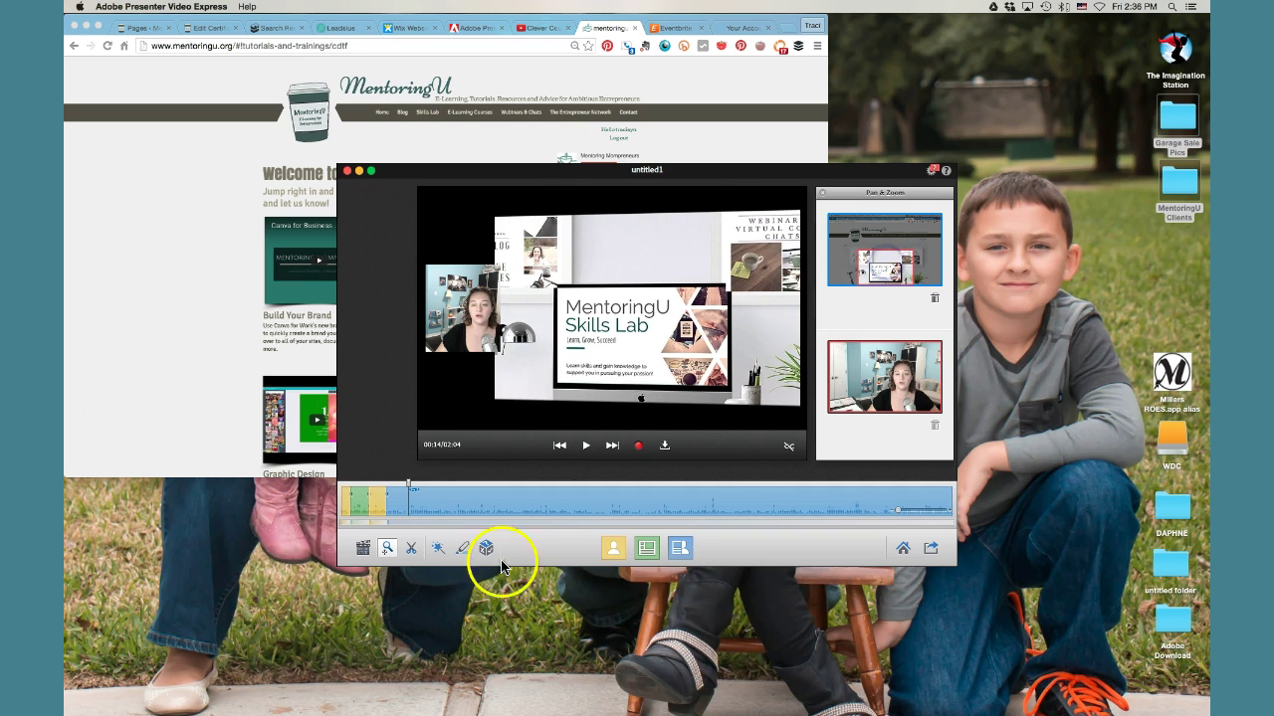
Step: Widen the first zoom box to cover the whole screen and check playback to 00:19
{"action": "left_click", "coordinate": [585, 446]}
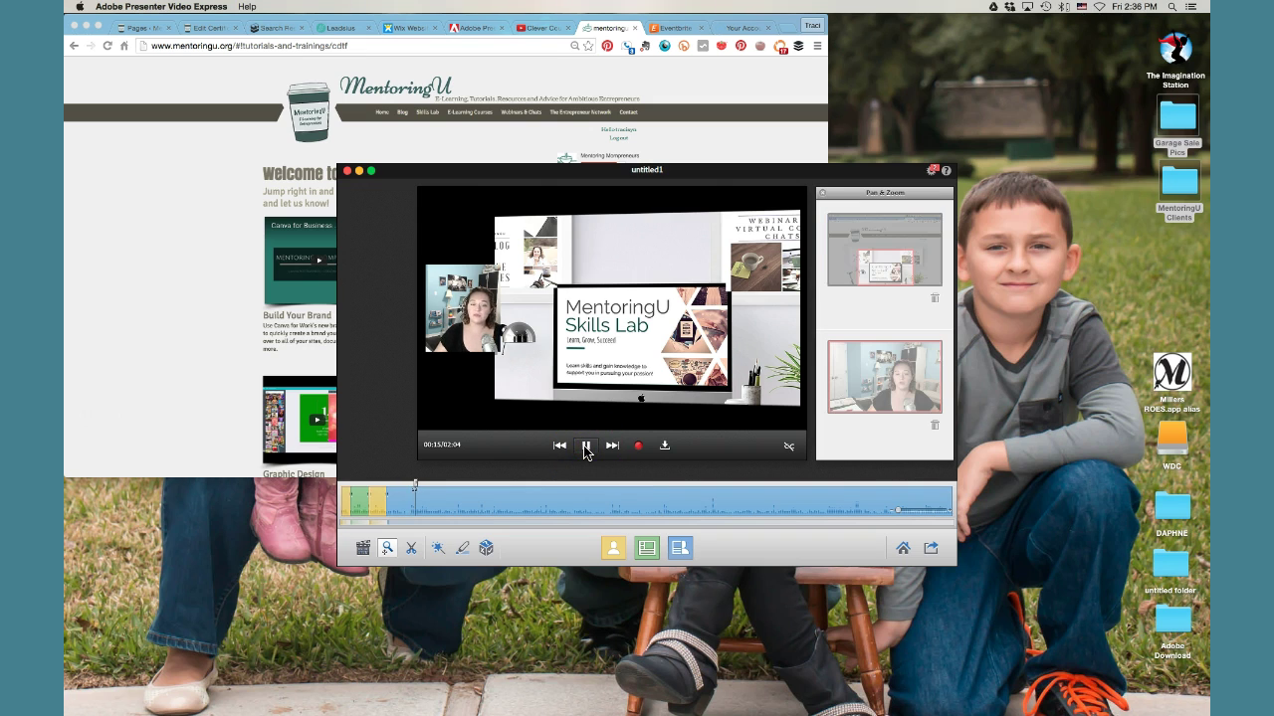
{"action": "left_click", "coordinate": [585, 446]}
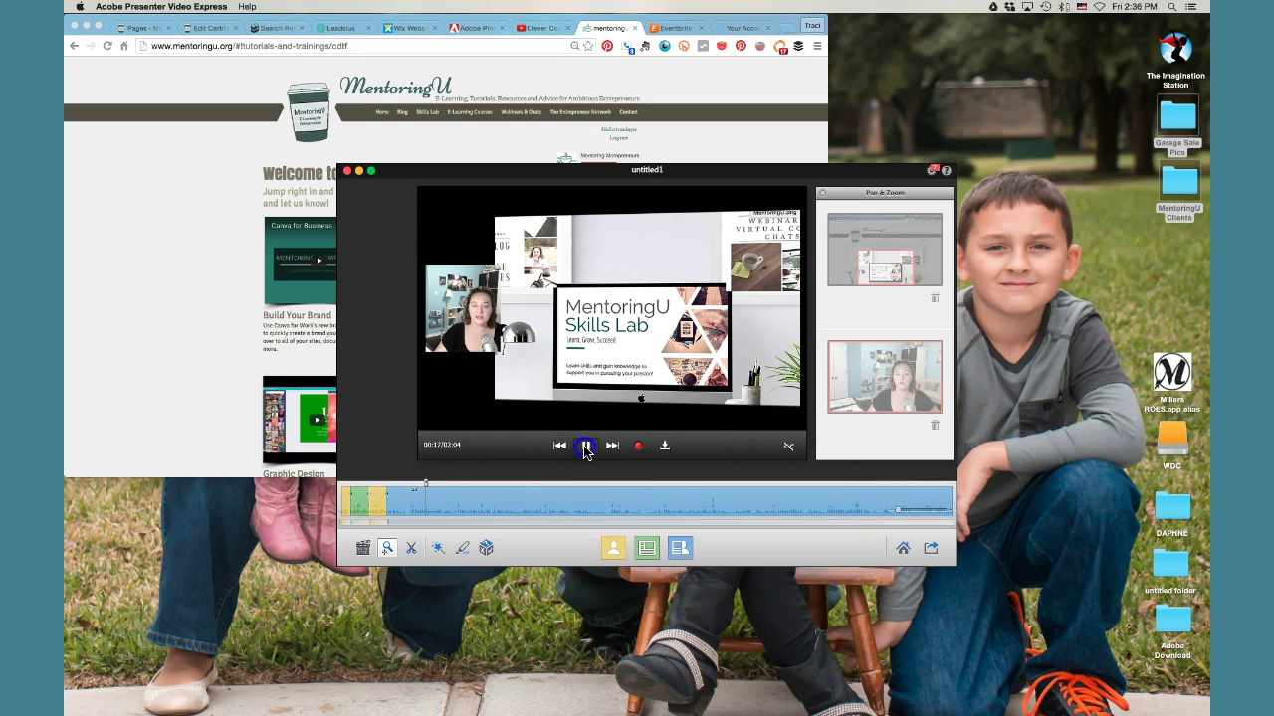
{"action": "left_click_drag", "start_coordinate": [919, 251], "coordinate": [945, 211]}
{"action": "left_click_drag", "start_coordinate": [837, 258], "coordinate": [824, 214]}
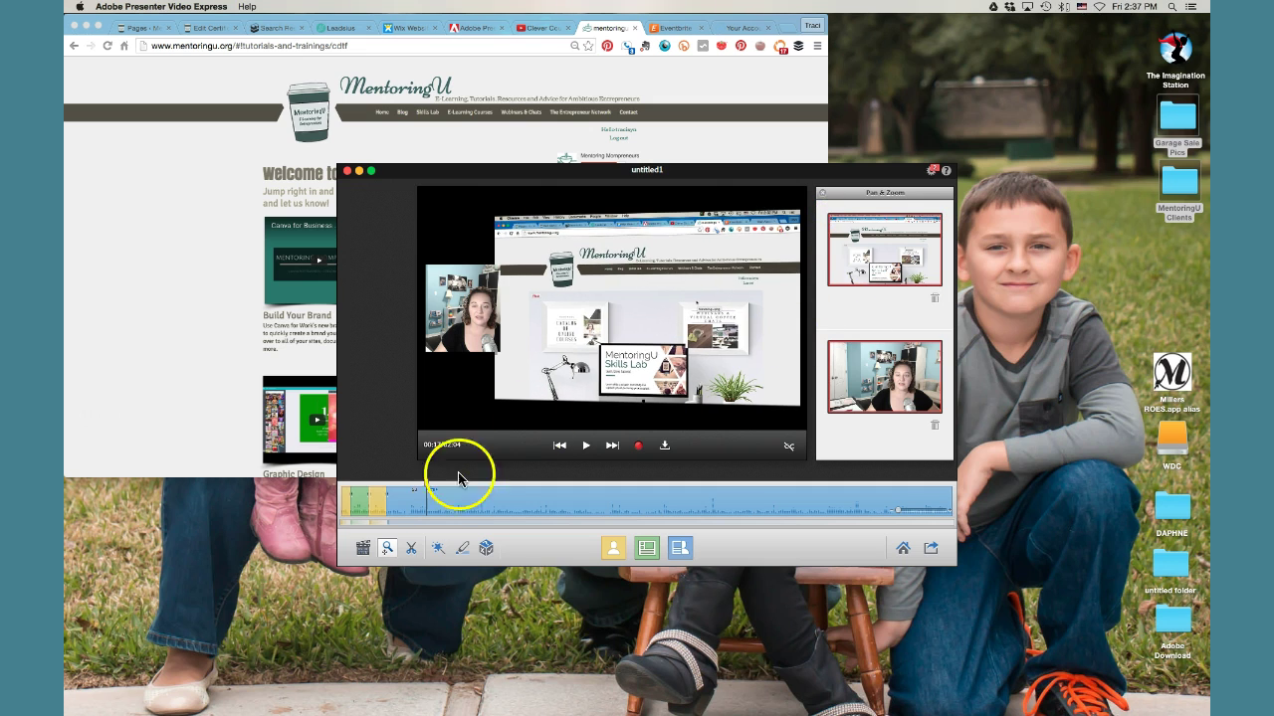
{"action": "left_click", "coordinate": [587, 446]}
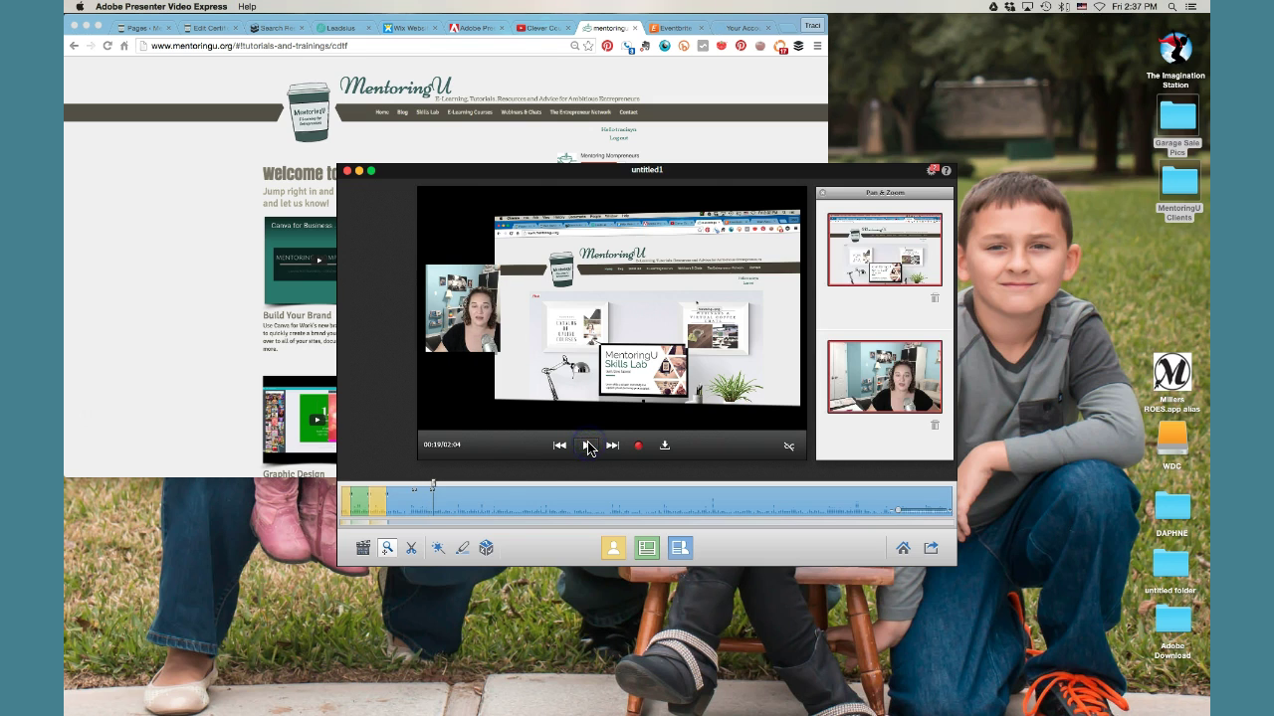
{"action": "left_click", "coordinate": [586, 446]}
Step: Trim out the short stretch just after the 00:19 mark and confirm the cut
{"action": "left_click", "coordinate": [412, 551]}
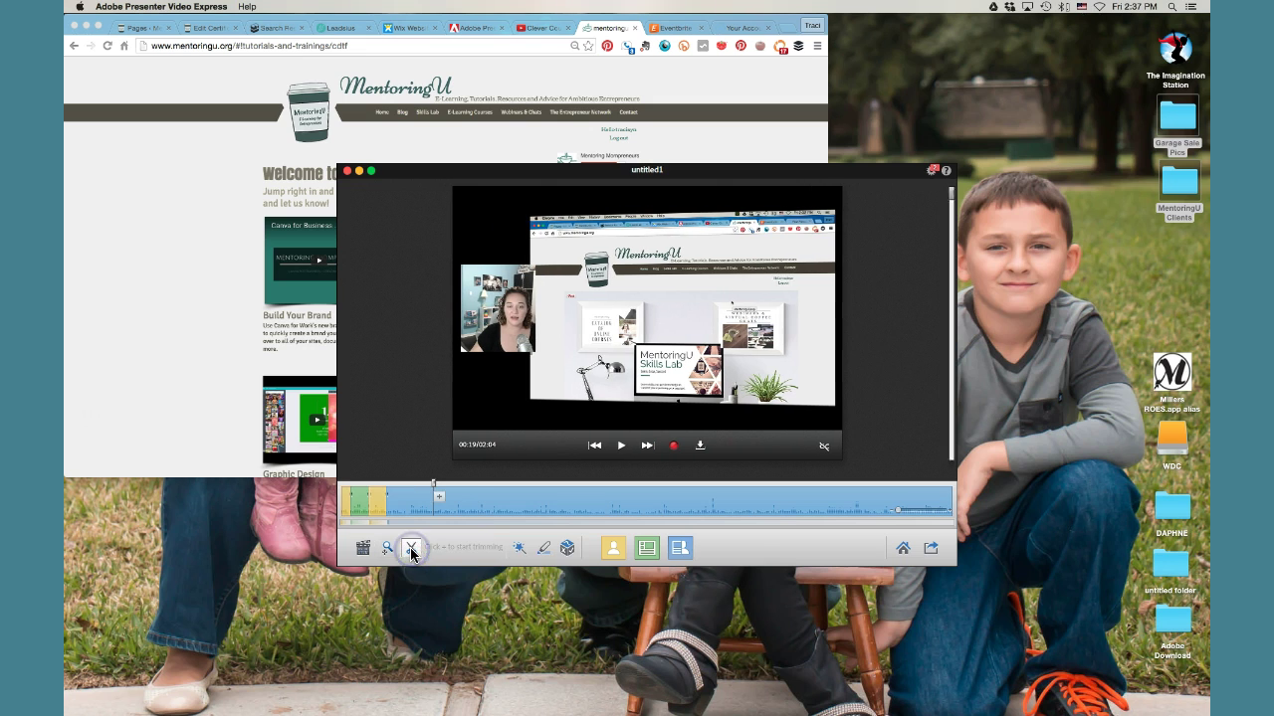
{"action": "left_click", "coordinate": [440, 500]}
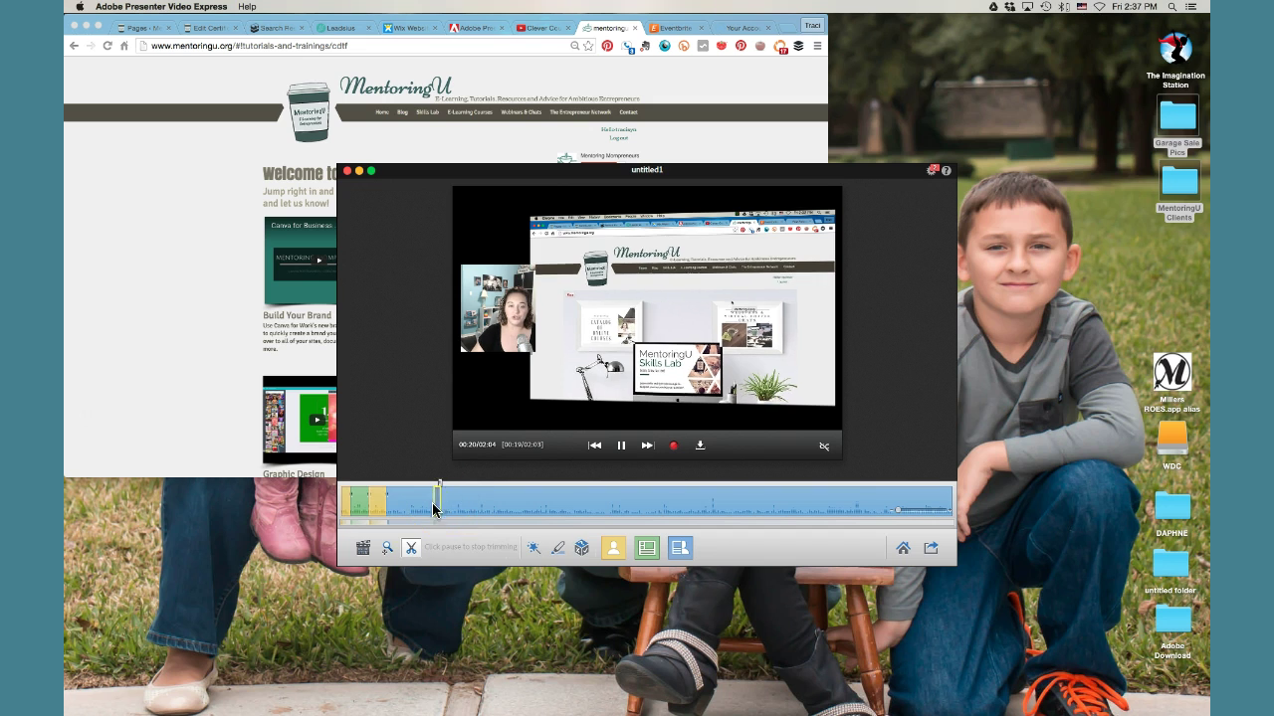
{"action": "left_click", "coordinate": [621, 445]}
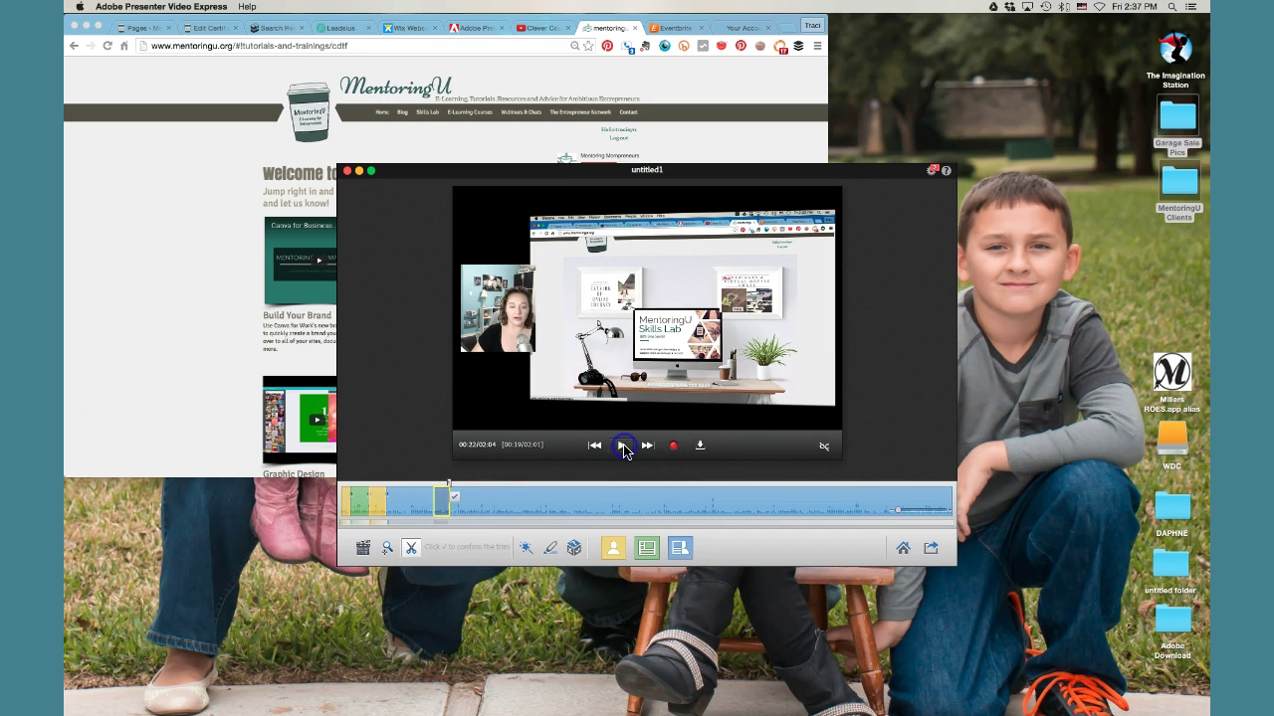
{"action": "left_click", "coordinate": [454, 496]}
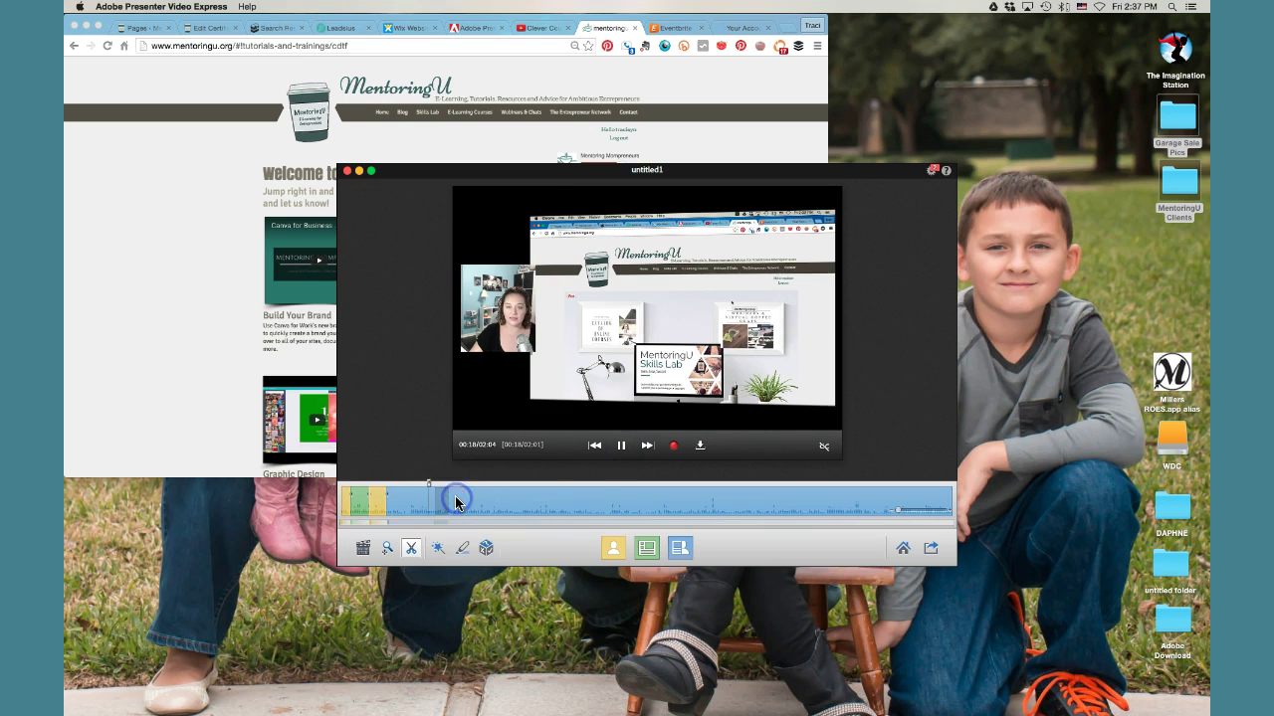
Step: Replay the preview to check the cut, pausing it at 00:23
{"action": "left_click", "coordinate": [434, 501]}
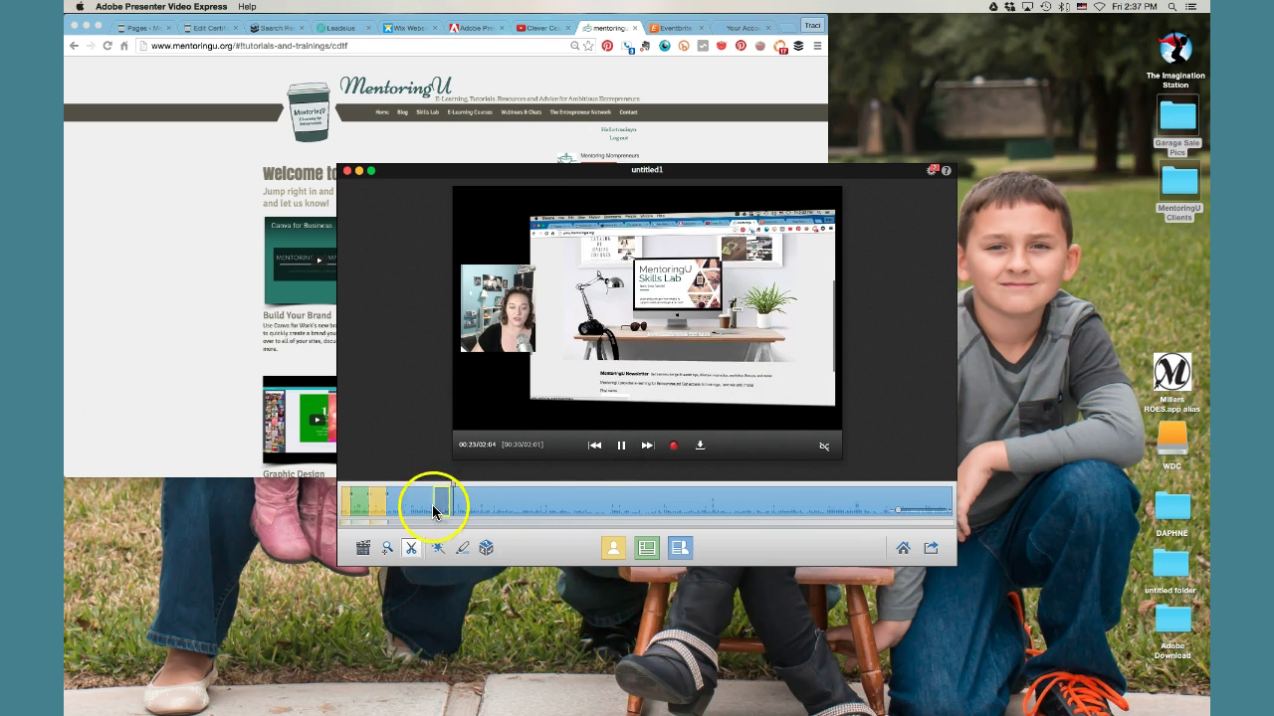
{"action": "left_click", "coordinate": [621, 444]}
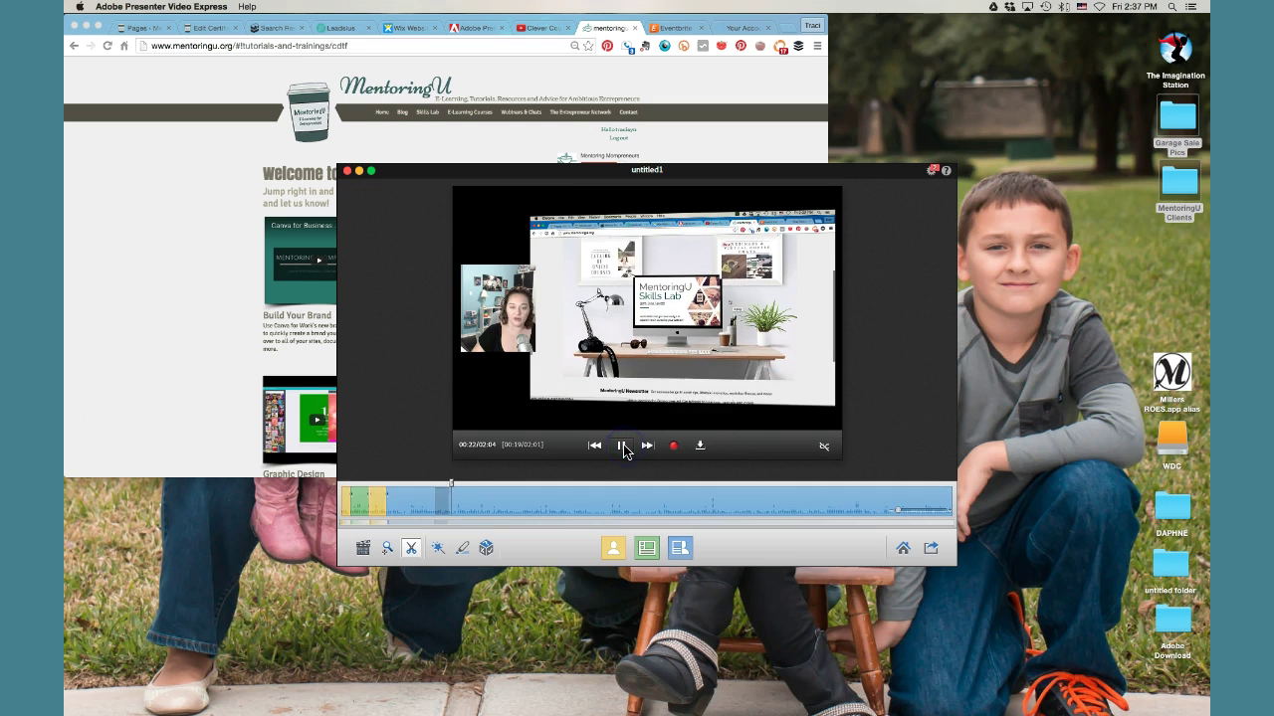
{"action": "left_click", "coordinate": [623, 446]}
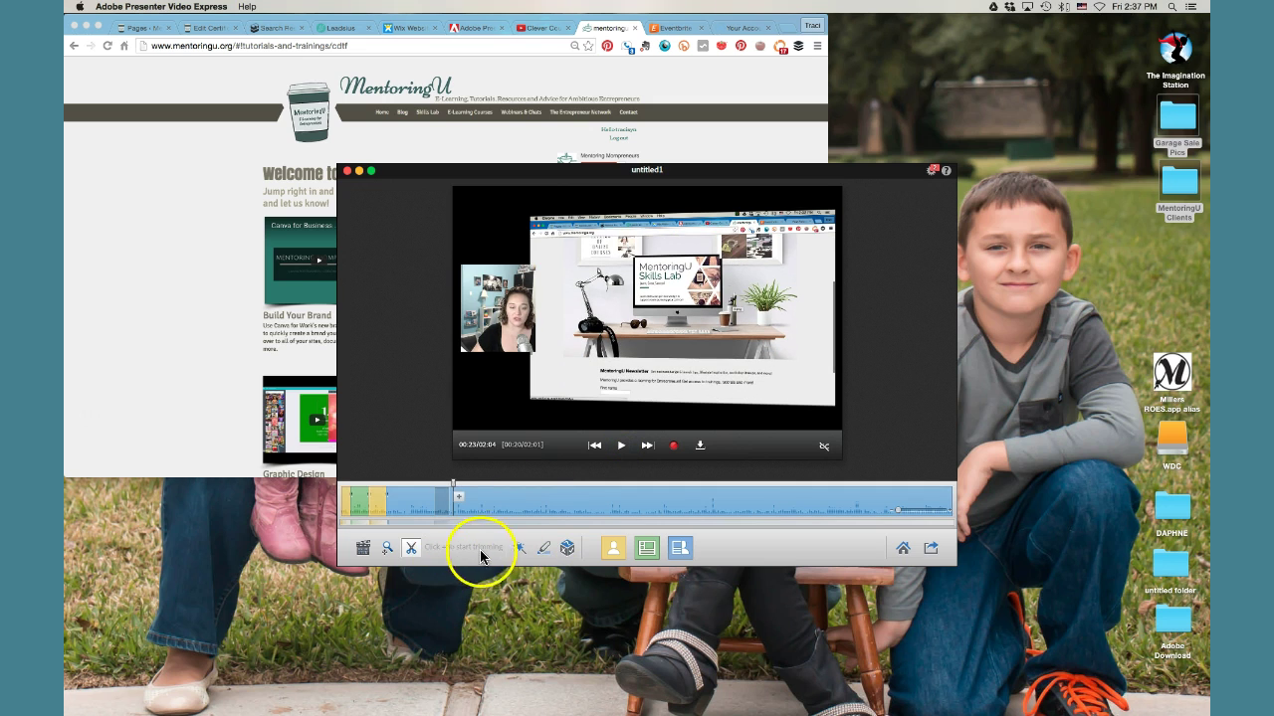
{"action": "left_click", "coordinate": [543, 550]}
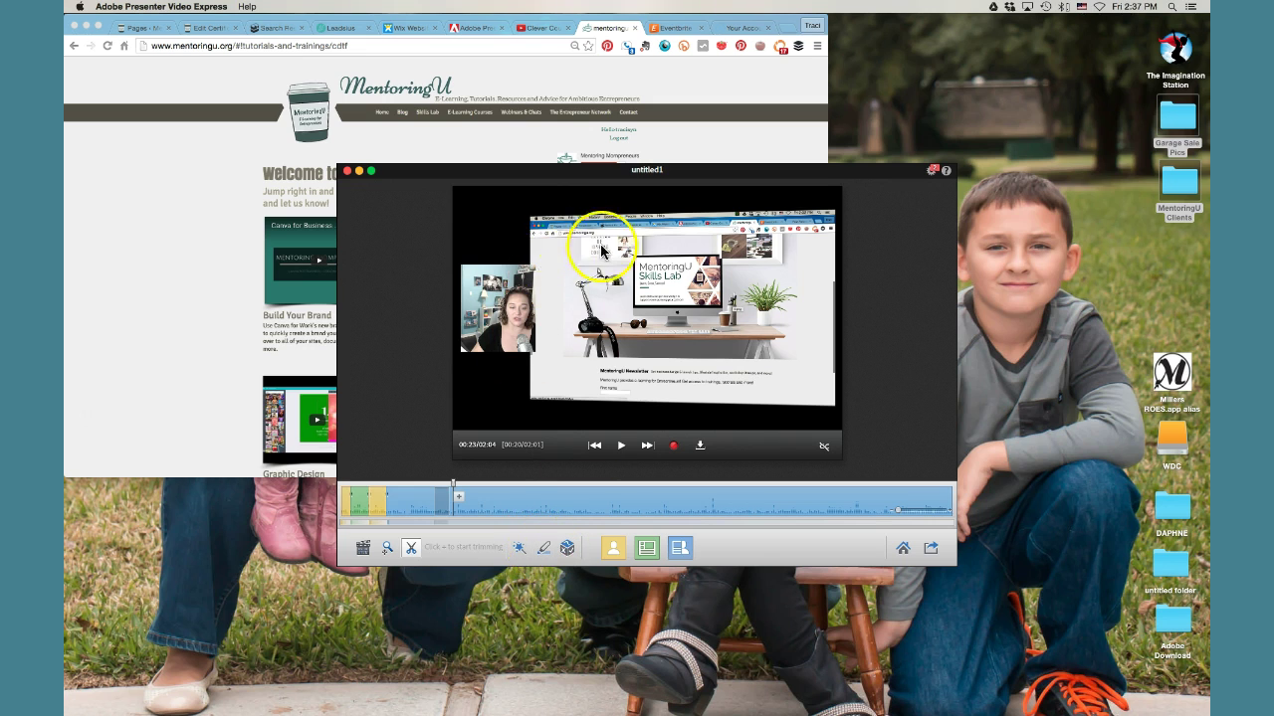
Step: Switch the clip to full-screen layout and circle the Skills Lab monitor with an ellipse
{"action": "left_click", "coordinate": [545, 549]}
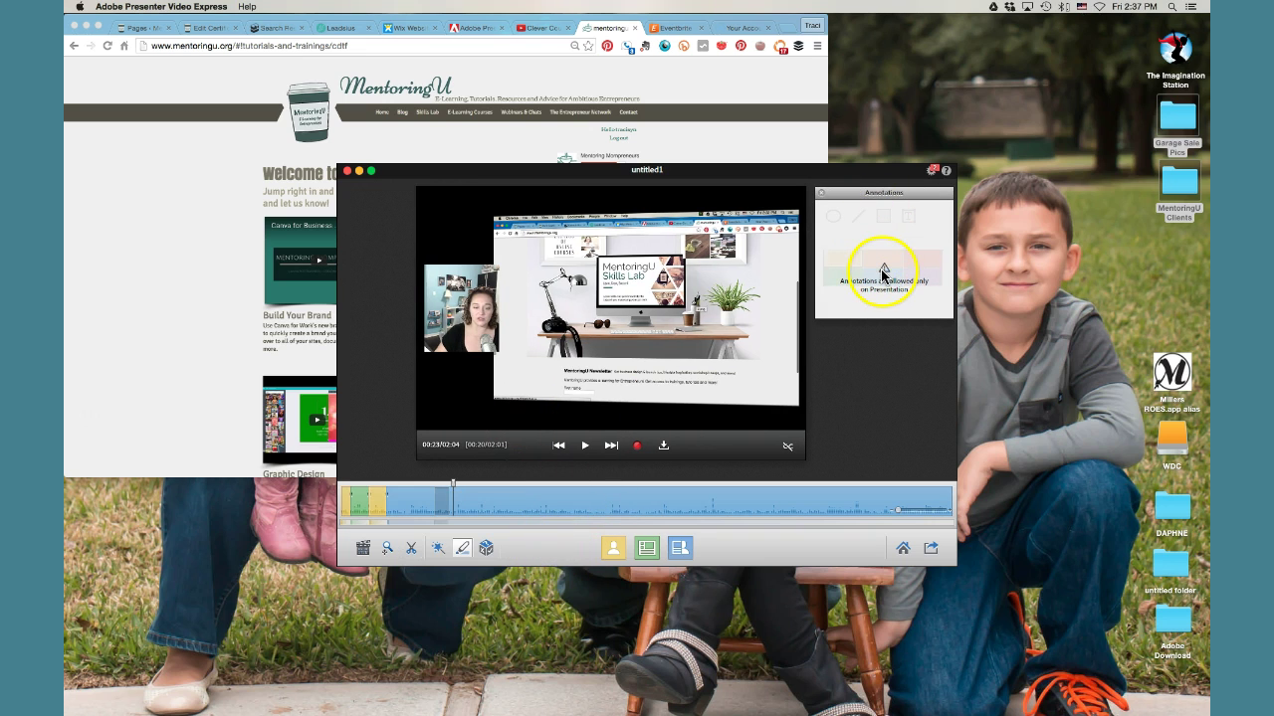
{"action": "left_click", "coordinate": [646, 548]}
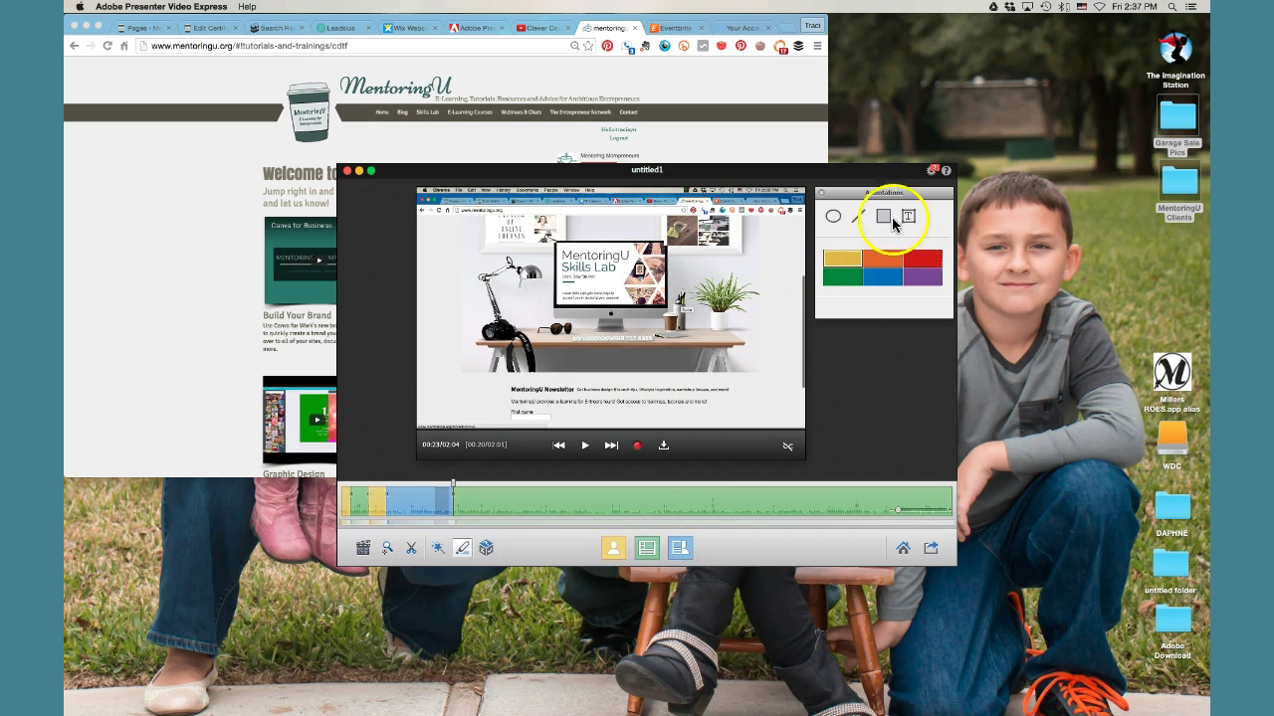
{"action": "left_click", "coordinate": [833, 216]}
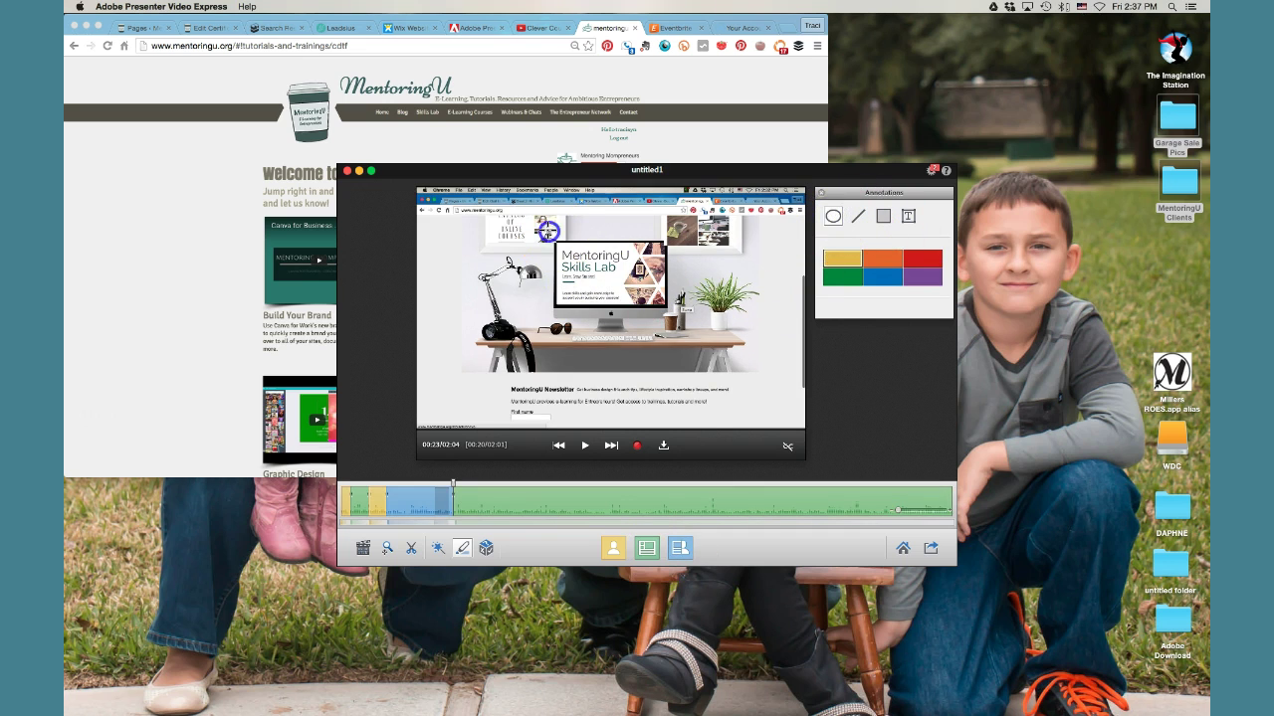
{"action": "mouse_move", "coordinate": [632, 307]}
{"action": "left_mouse_down"}
{"action": "mouse_move", "coordinate": [587, 244]}
{"action": "mouse_move", "coordinate": [552, 232]}
{"action": "left_mouse_up"}
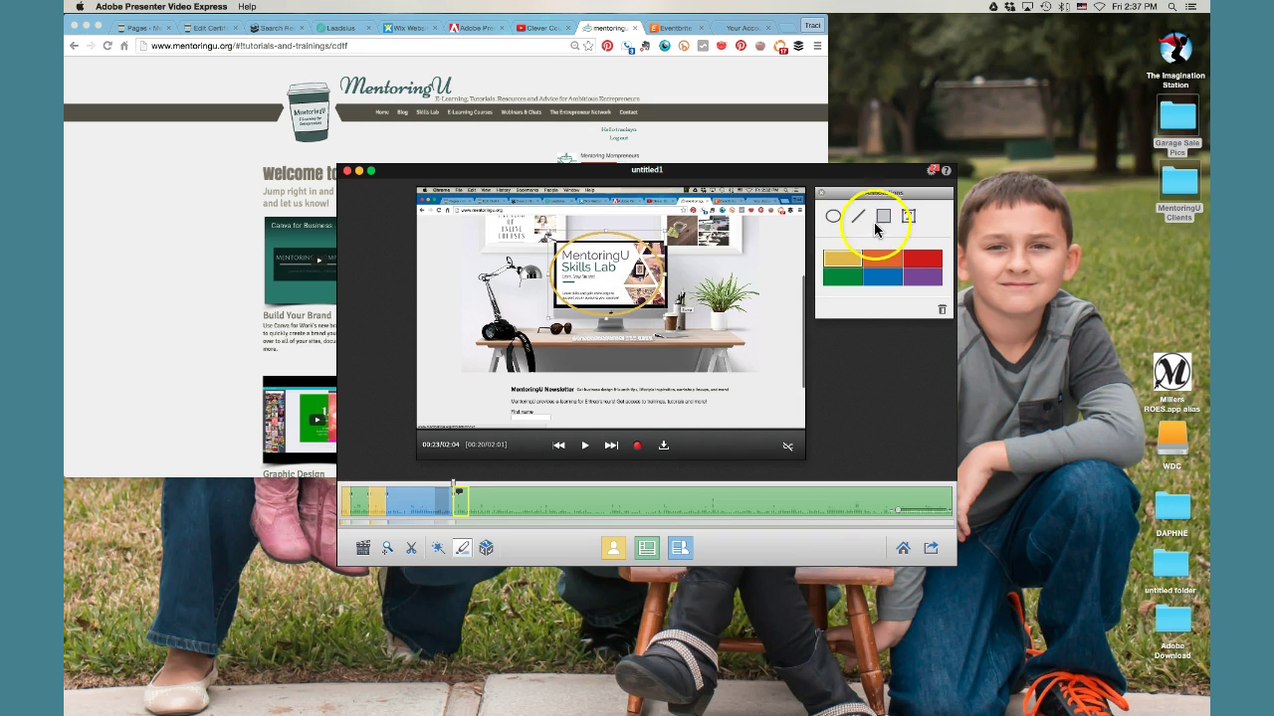
Step: Add a yellow 'Try the Skills Lab!' text callout right of the monitor, sized to fit
{"action": "left_click", "coordinate": [907, 217]}
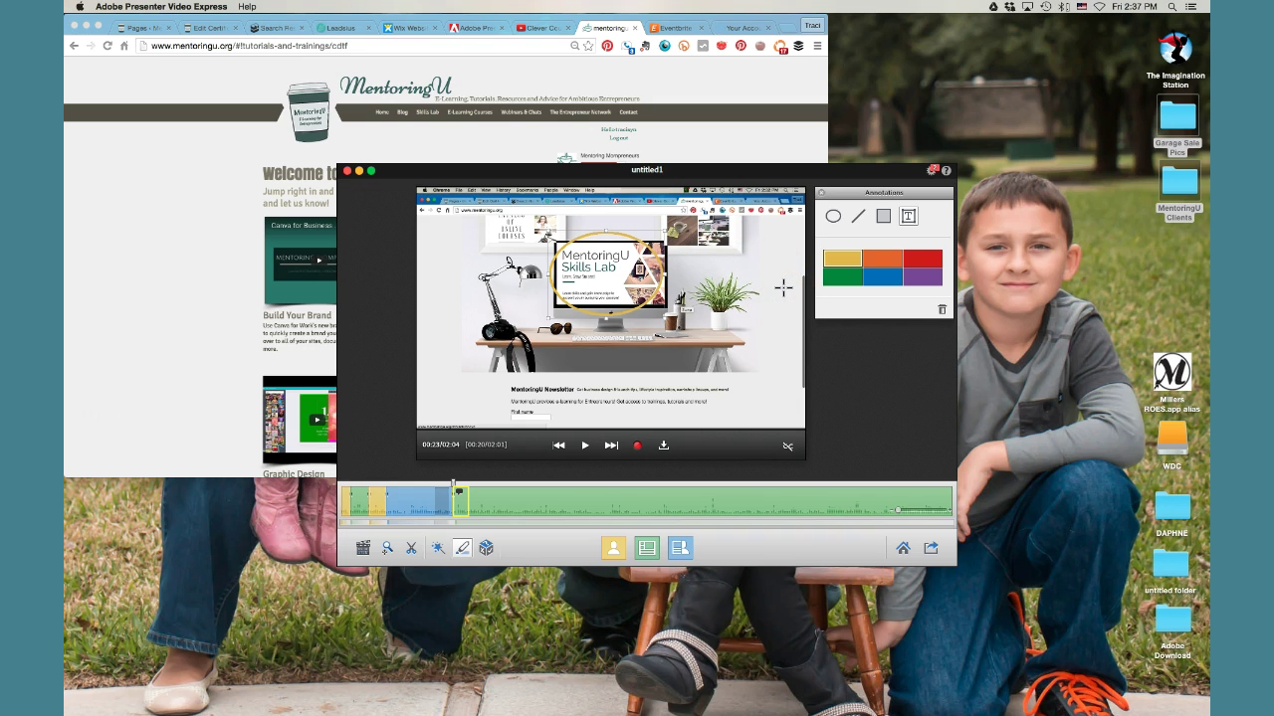
{"action": "left_click", "coordinate": [693, 271]}
{"action": "type", "text": "Do"}
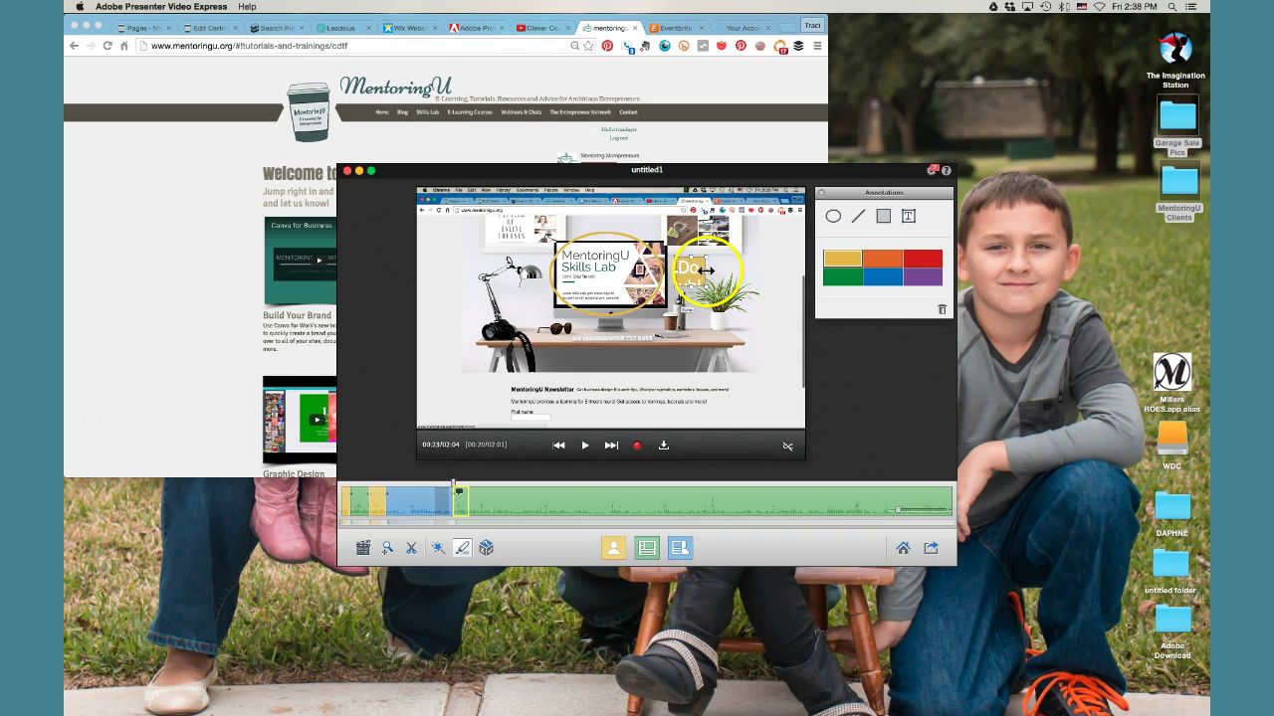
{"action": "mouse_move", "coordinate": [708, 275]}
{"action": "left_mouse_down"}
{"action": "mouse_move", "coordinate": [801, 281]}
{"action": "mouse_move", "coordinate": [783, 281]}
{"action": "left_mouse_up"}
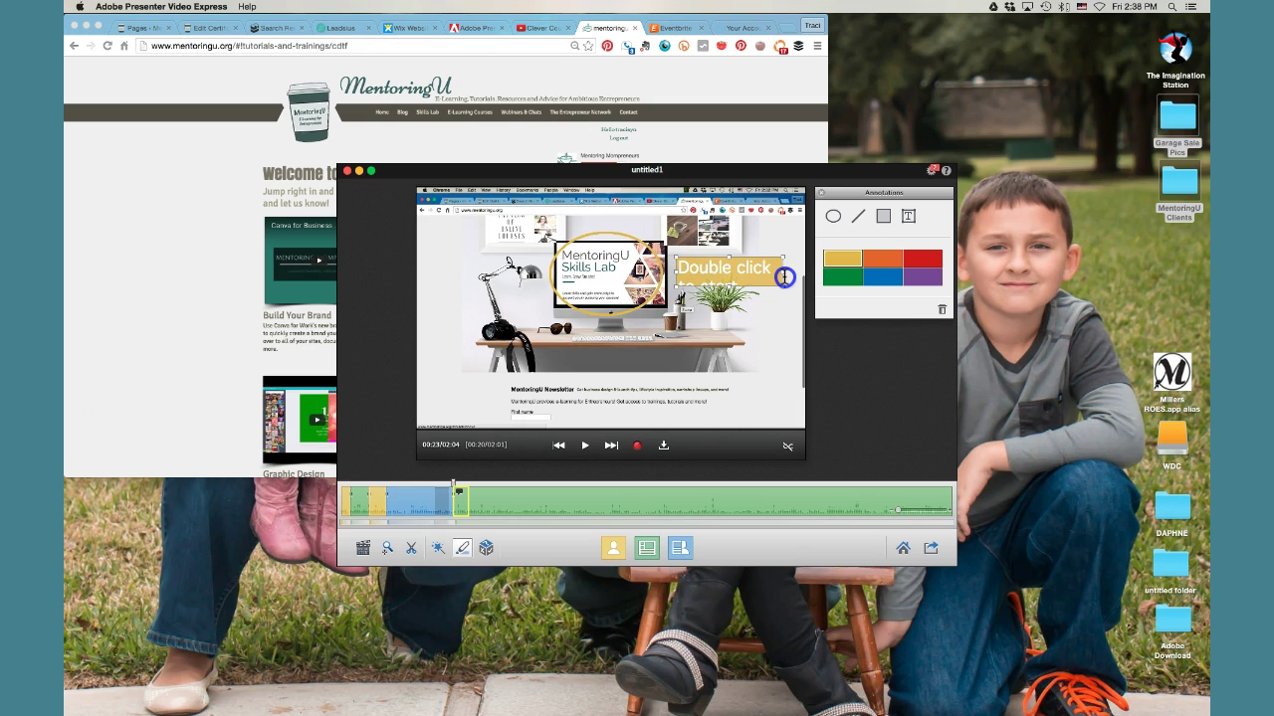
{"action": "double_click", "coordinate": [710, 271]}
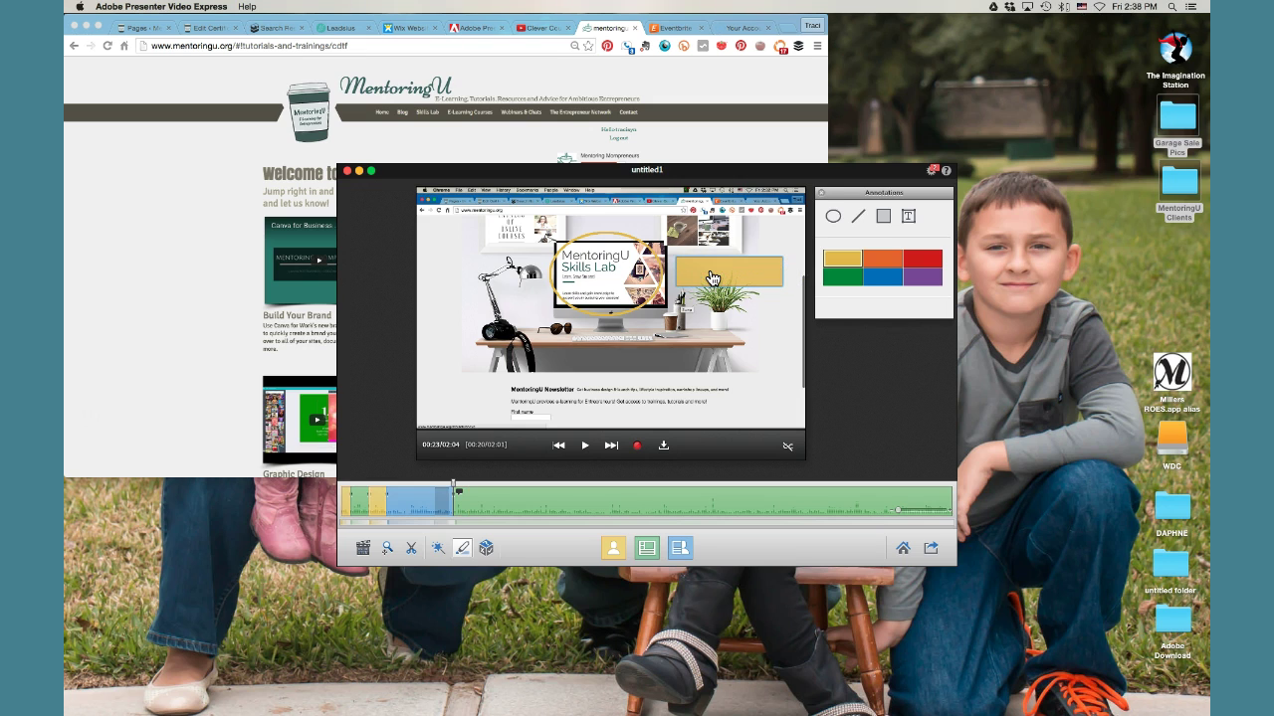
{"action": "type", "text": "Try the Skills Lab!"}
{"action": "left_click", "coordinate": [784, 323]}
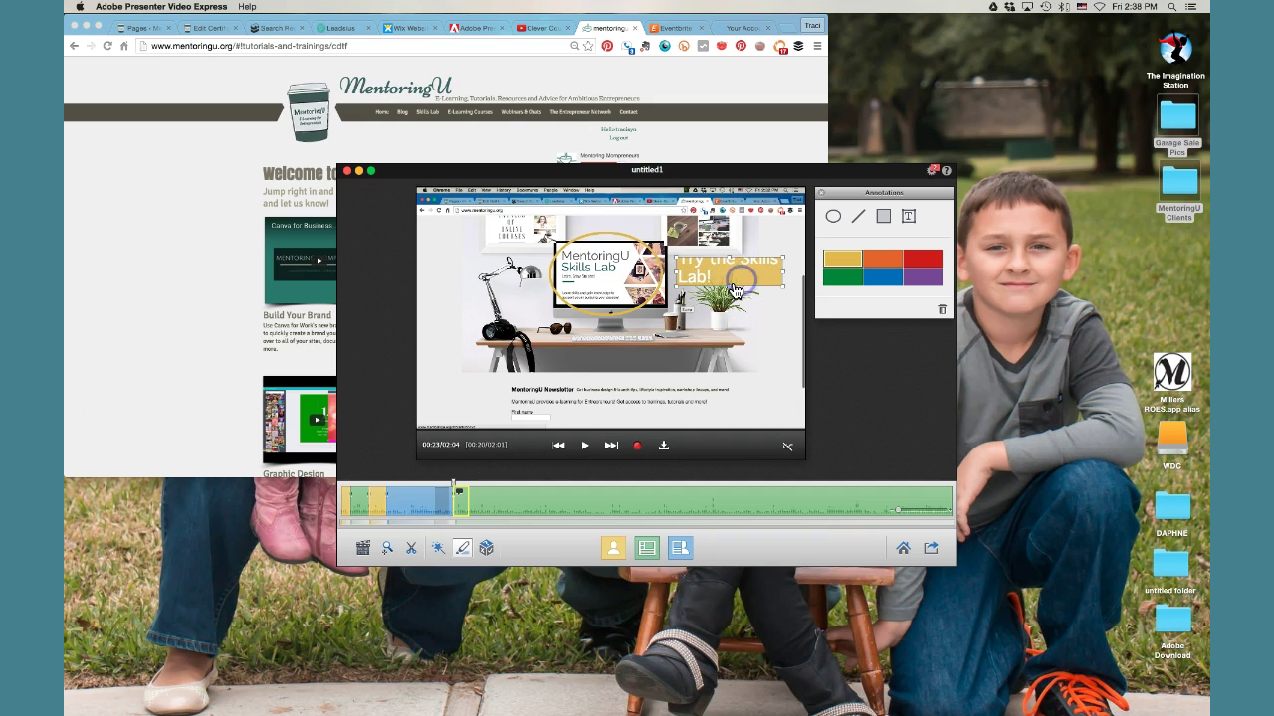
{"action": "left_click_drag", "start_coordinate": [729, 285], "coordinate": [727, 311]}
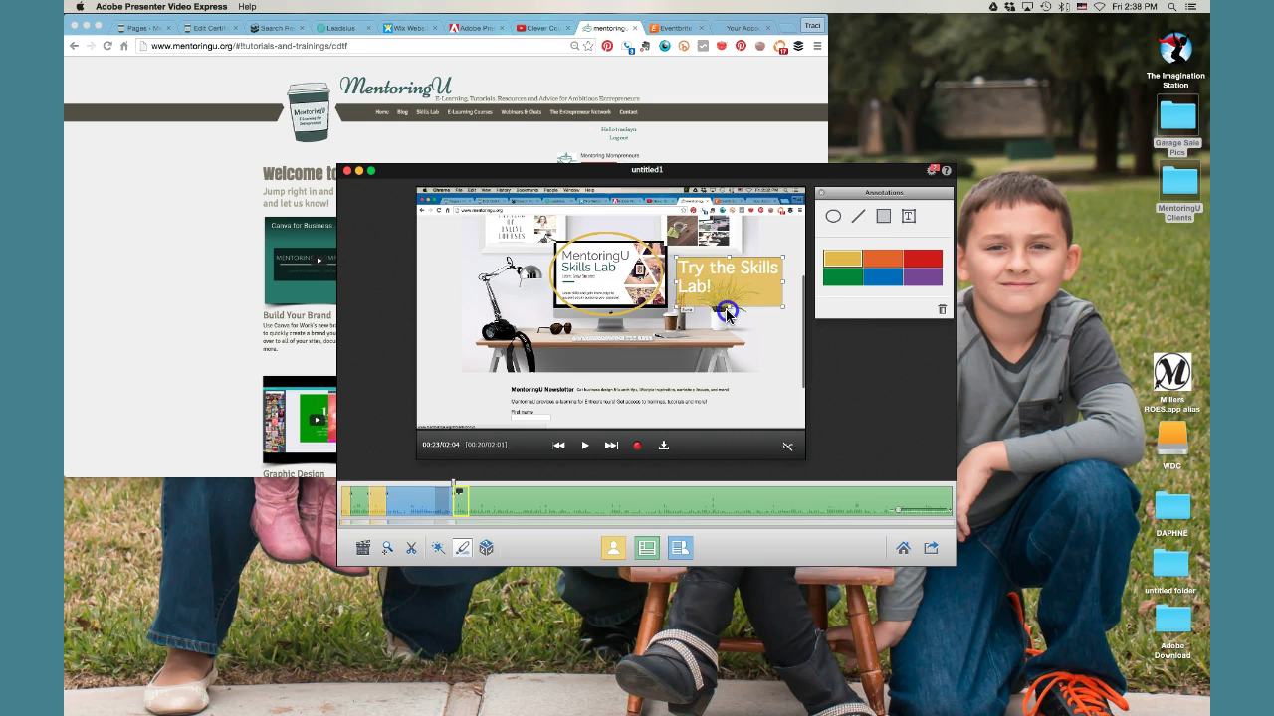
{"action": "left_click", "coordinate": [774, 380]}
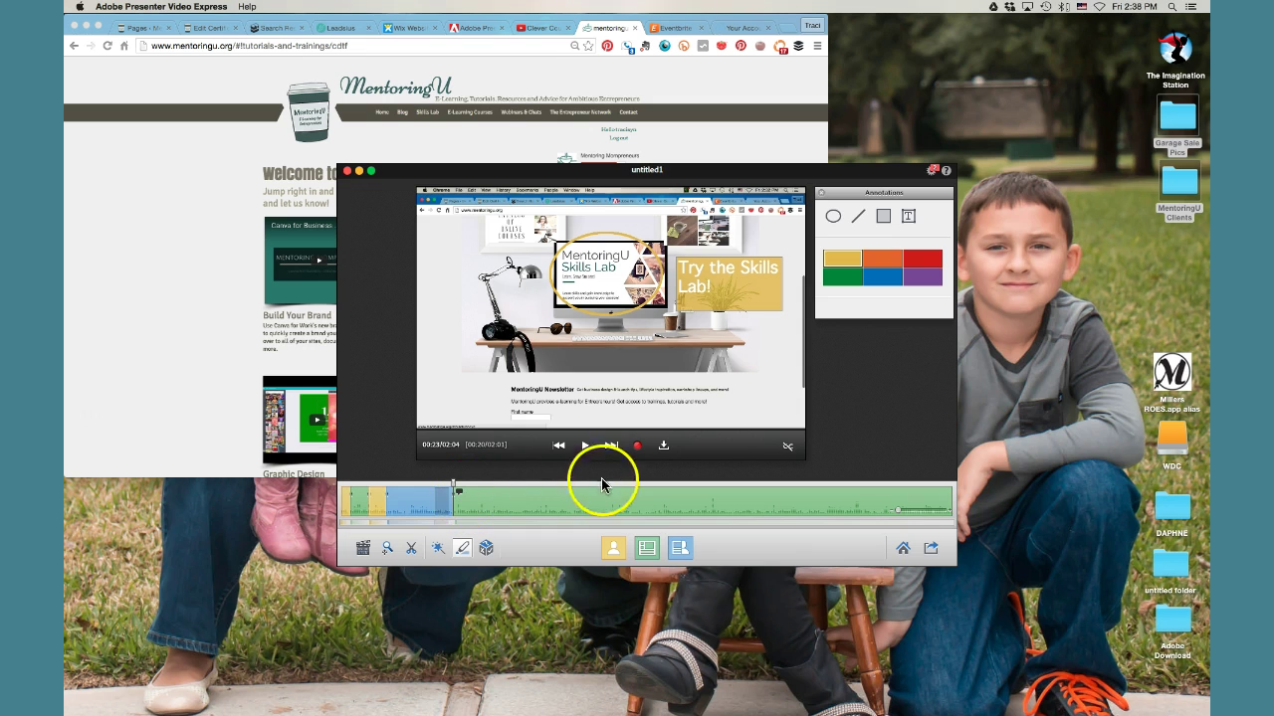
Step: Play the preview and scrub to where the annotations appear to review them
{"action": "left_click", "coordinate": [585, 447]}
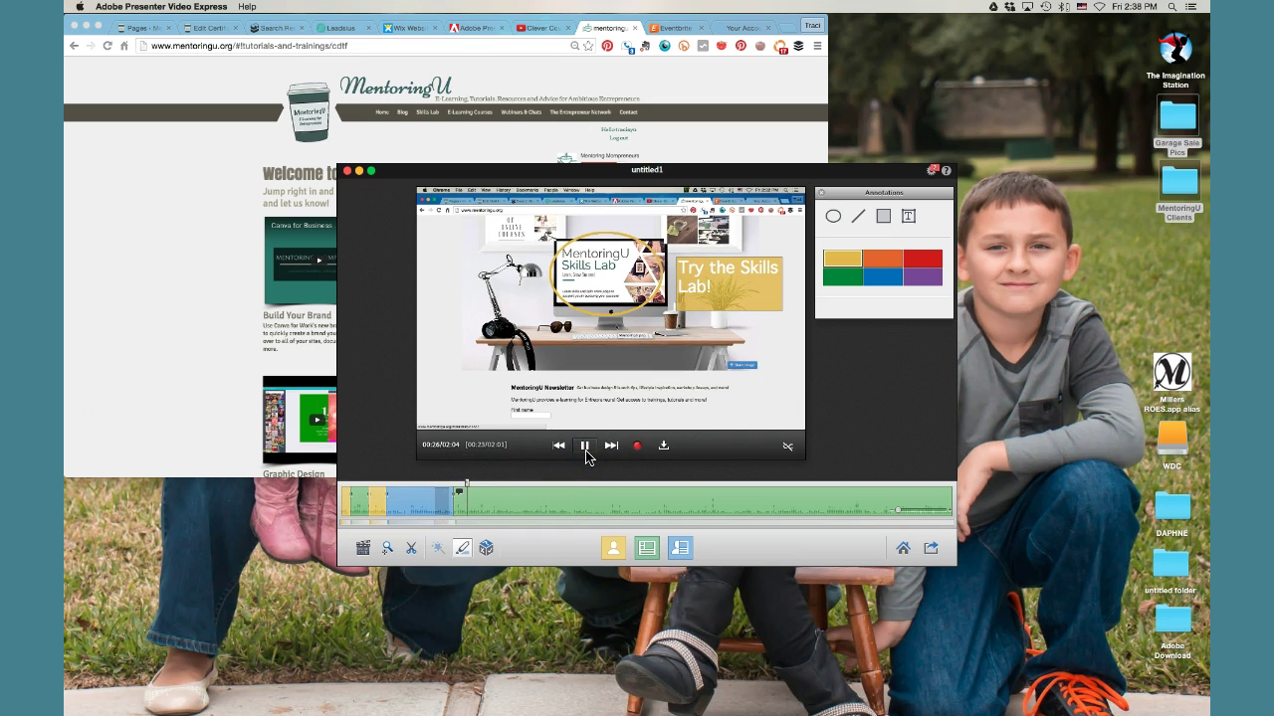
{"action": "left_click", "coordinate": [585, 447]}
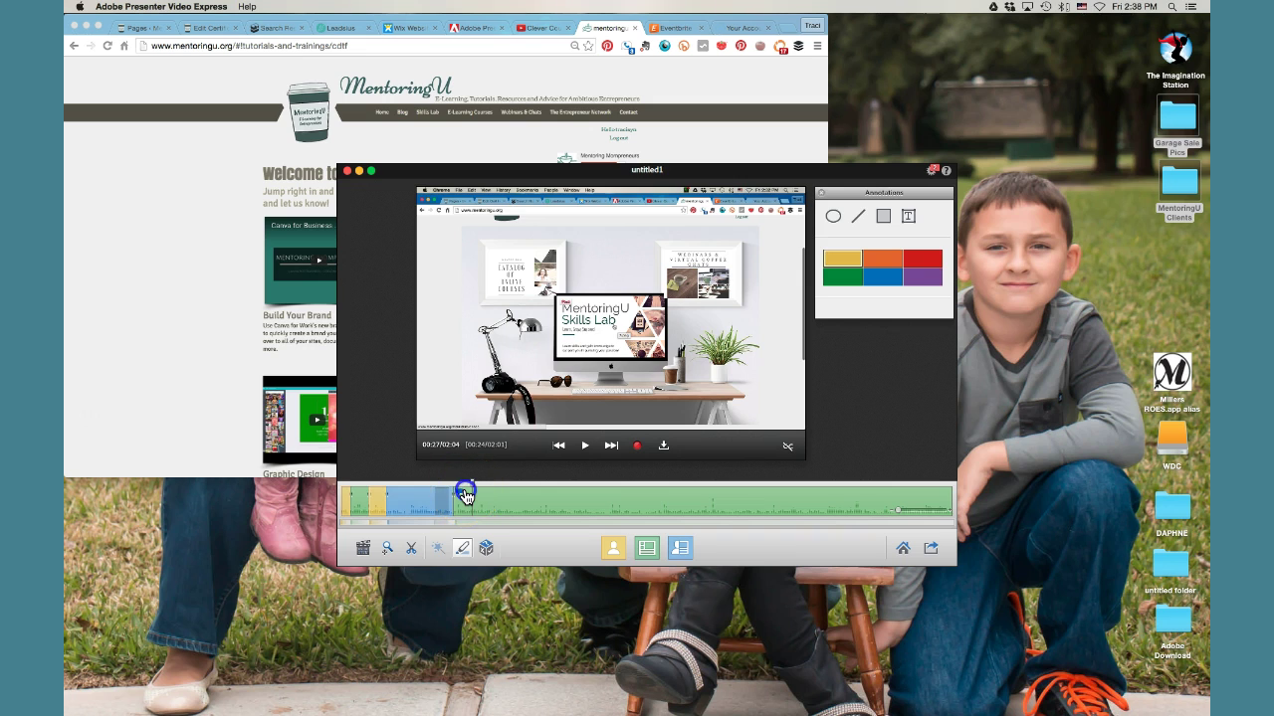
{"action": "mouse_move", "coordinate": [465, 494]}
{"action": "left_mouse_down"}
{"action": "mouse_move", "coordinate": [496, 497]}
{"action": "mouse_move", "coordinate": [464, 498]}
{"action": "left_mouse_up"}
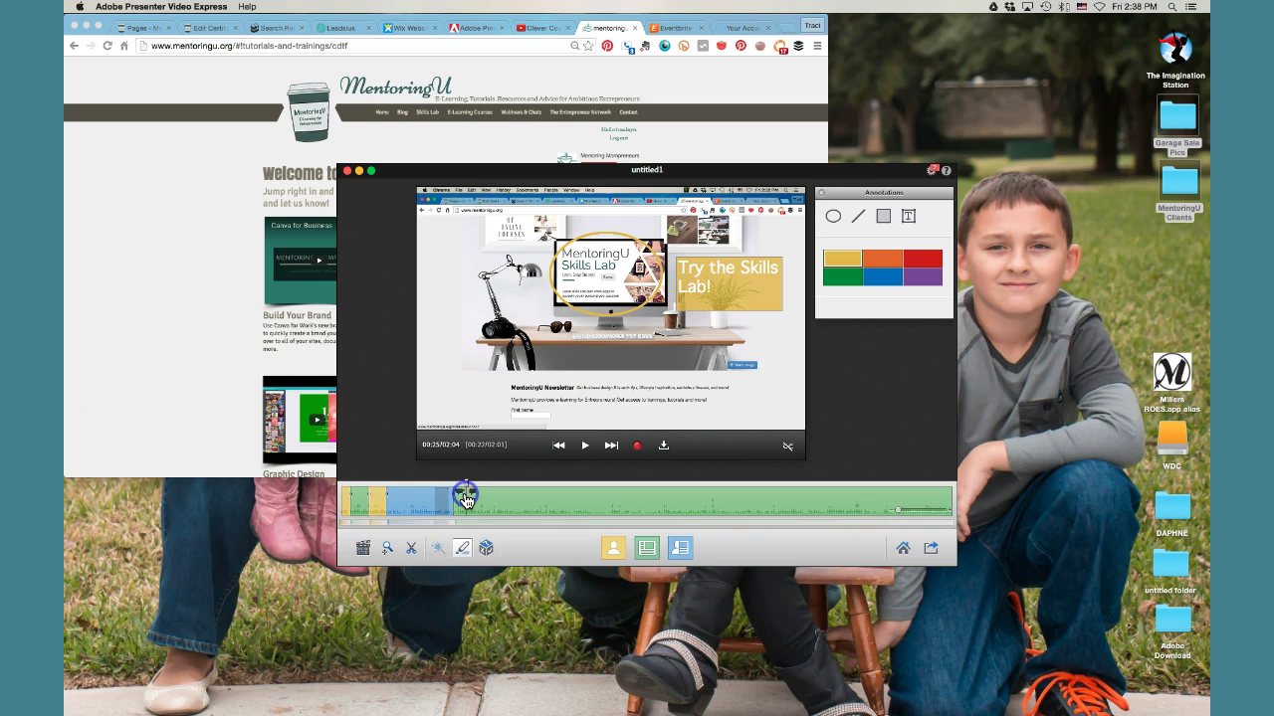
{"action": "left_click", "coordinate": [486, 551]}
Step: Add a trial quiz question, then delete it so the video has no quiz
{"action": "left_click", "coordinate": [485, 550]}
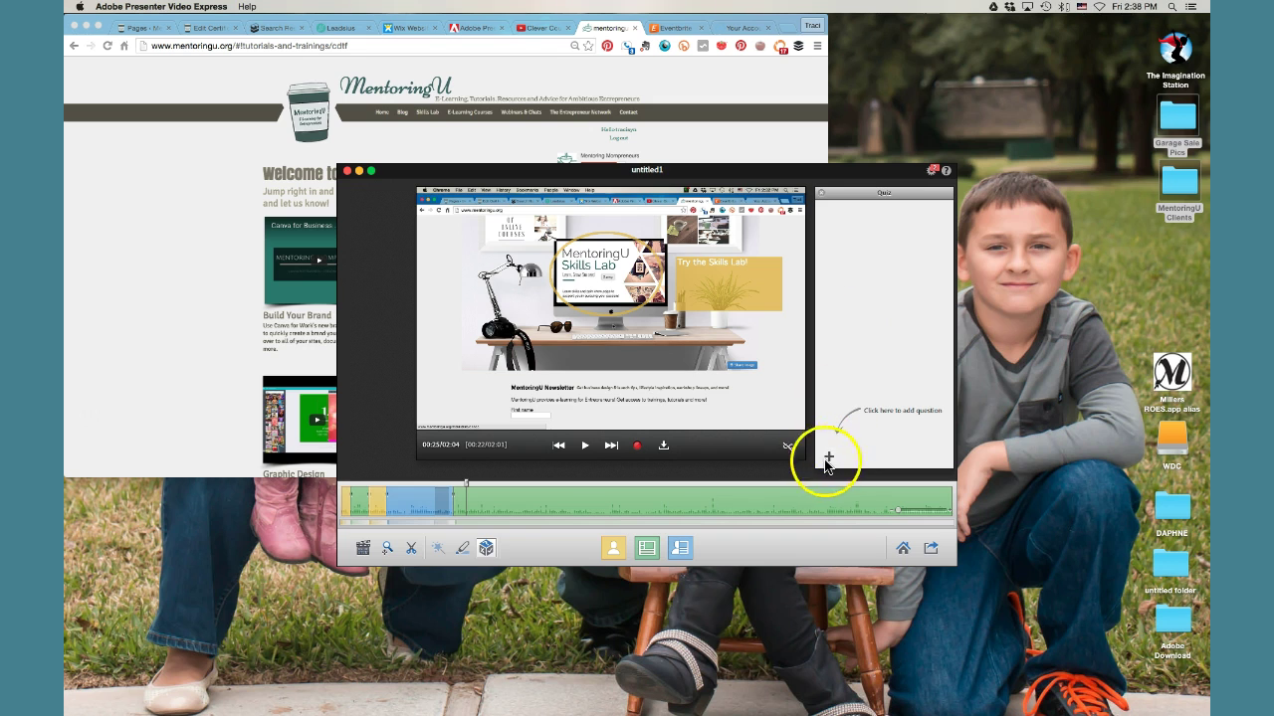
{"action": "left_click", "coordinate": [828, 458]}
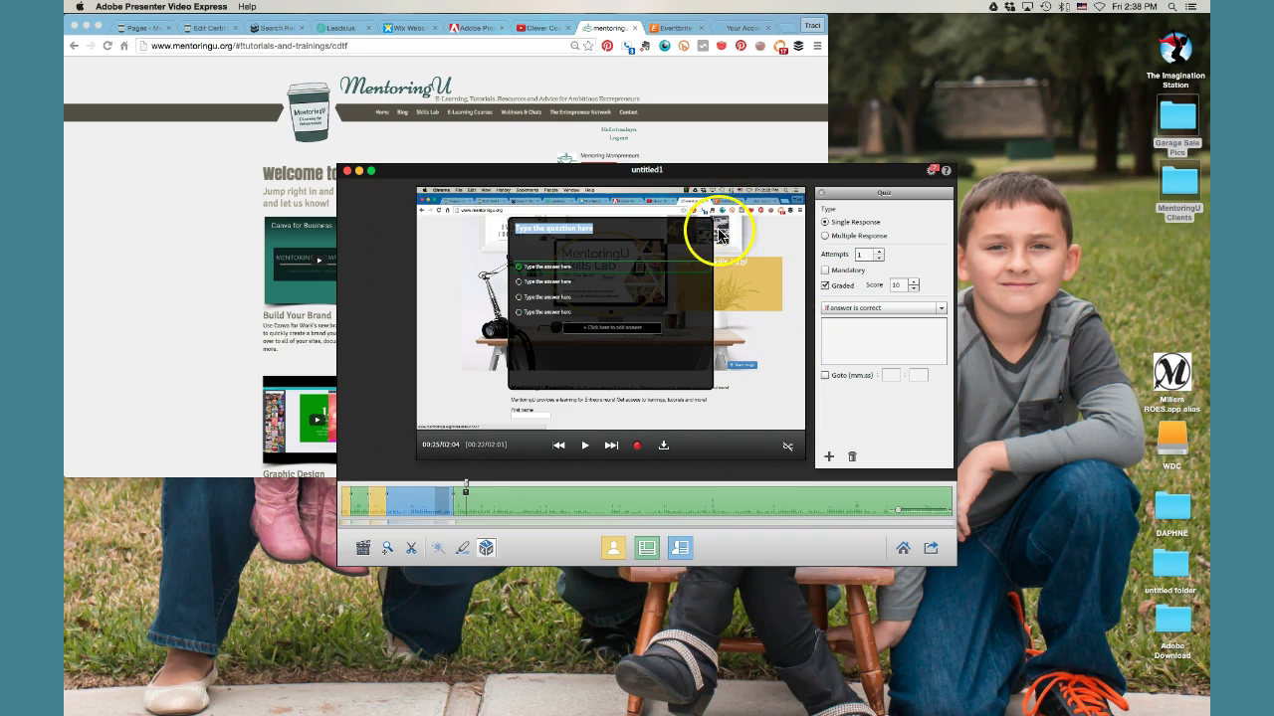
{"action": "left_click", "coordinate": [851, 456]}
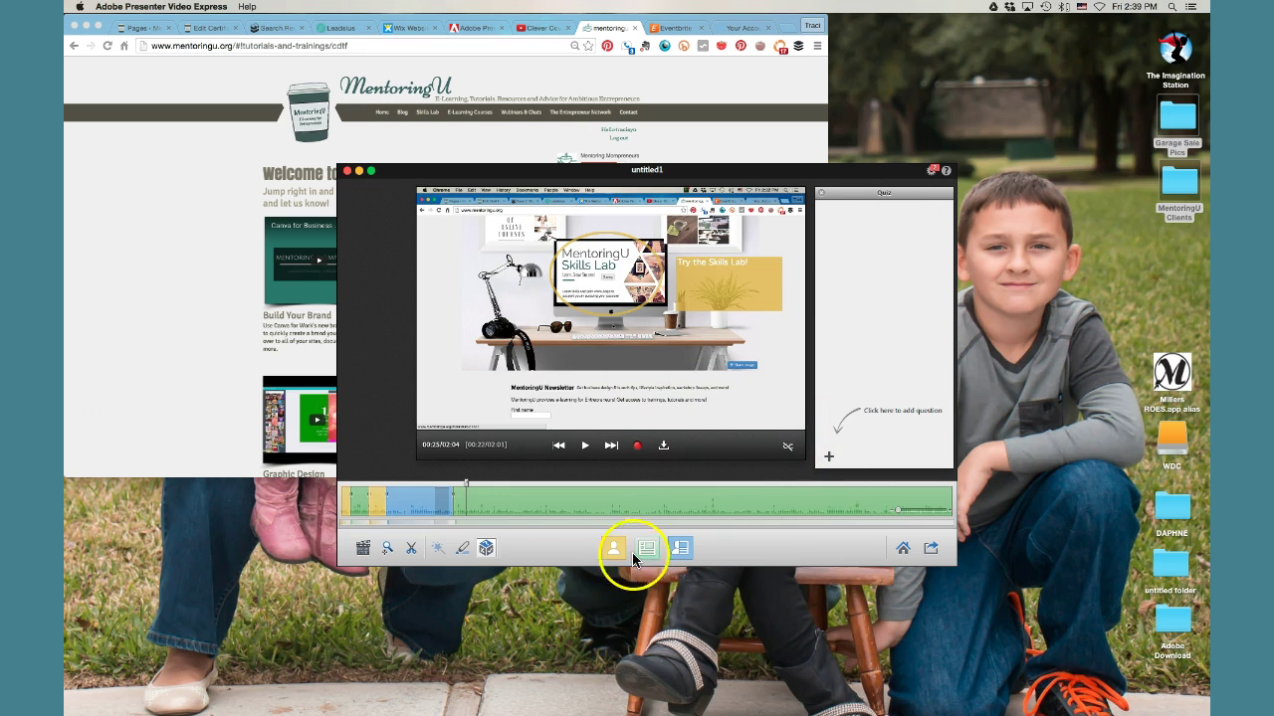
{"action": "left_click", "coordinate": [350, 496]}
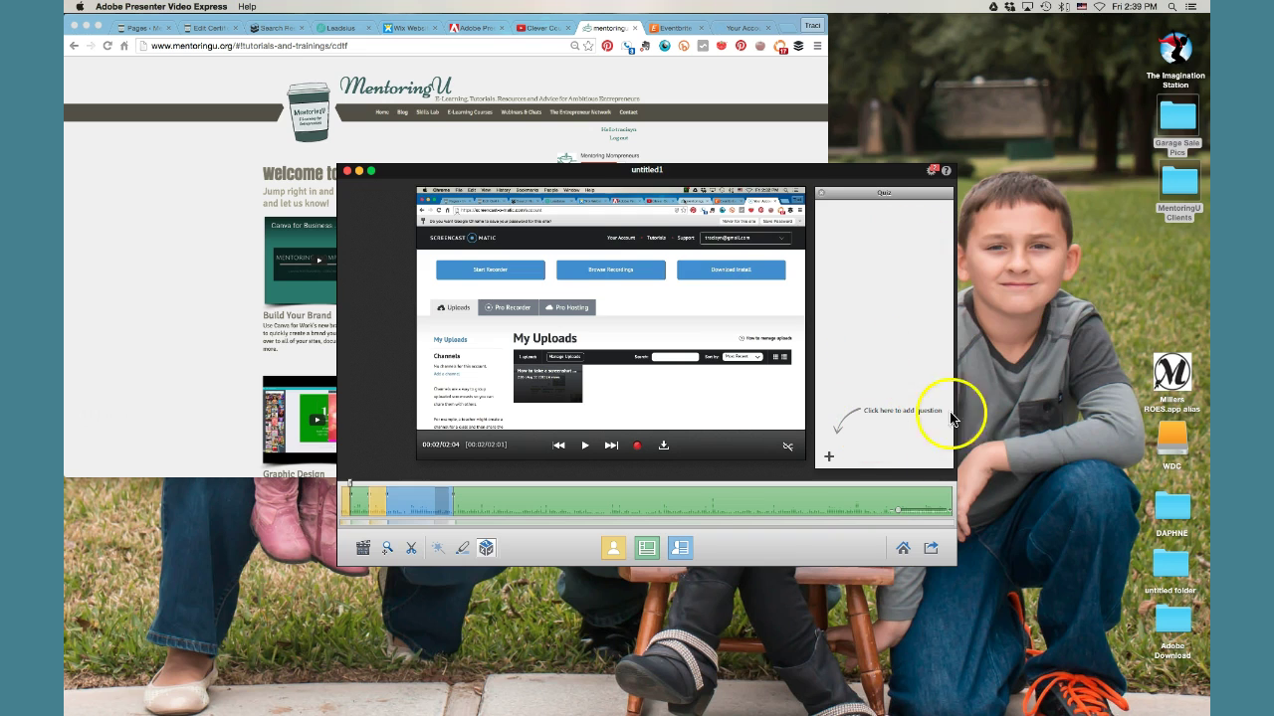
{"action": "left_click", "coordinate": [822, 193]}
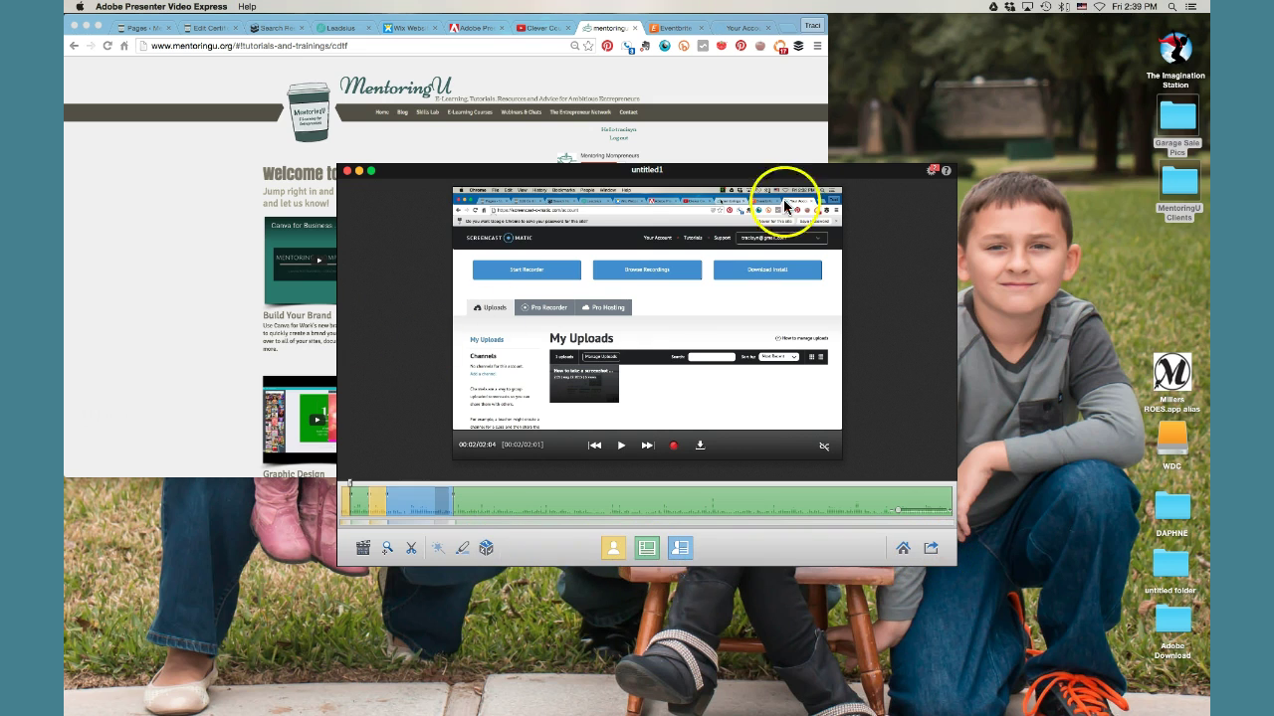
{"action": "left_click", "coordinate": [932, 171]}
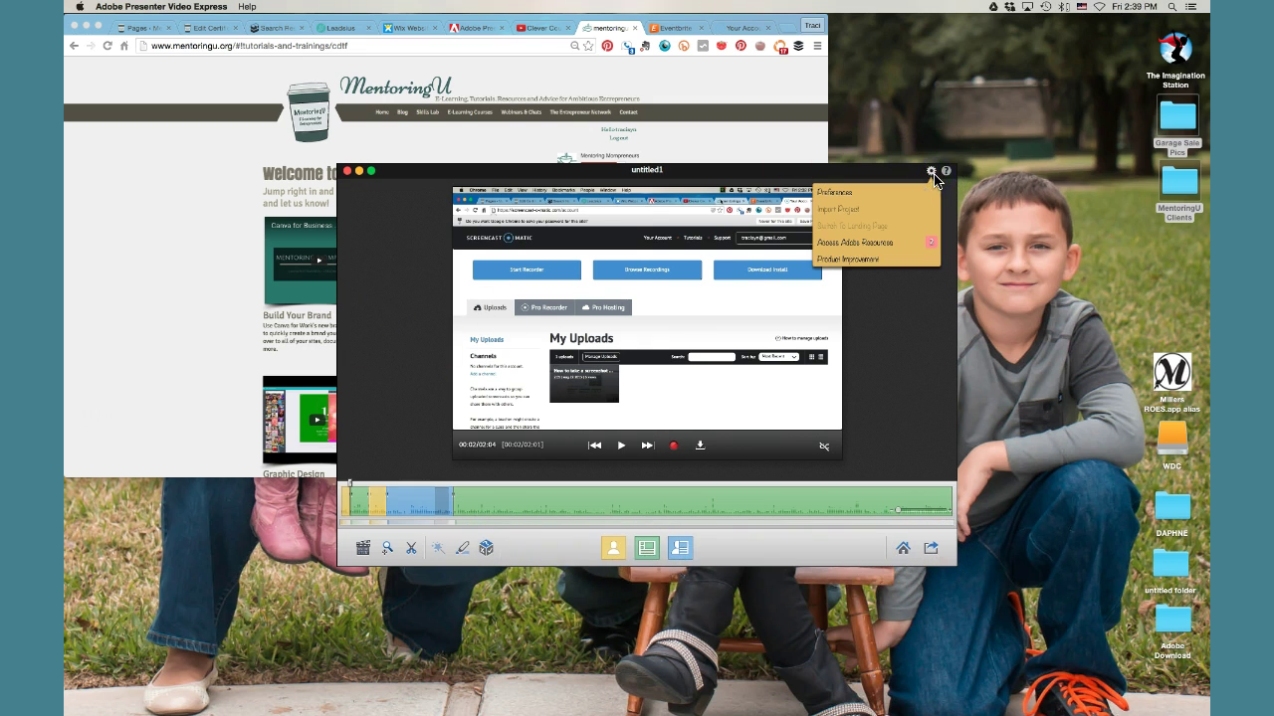
{"action": "left_click", "coordinate": [890, 191]}
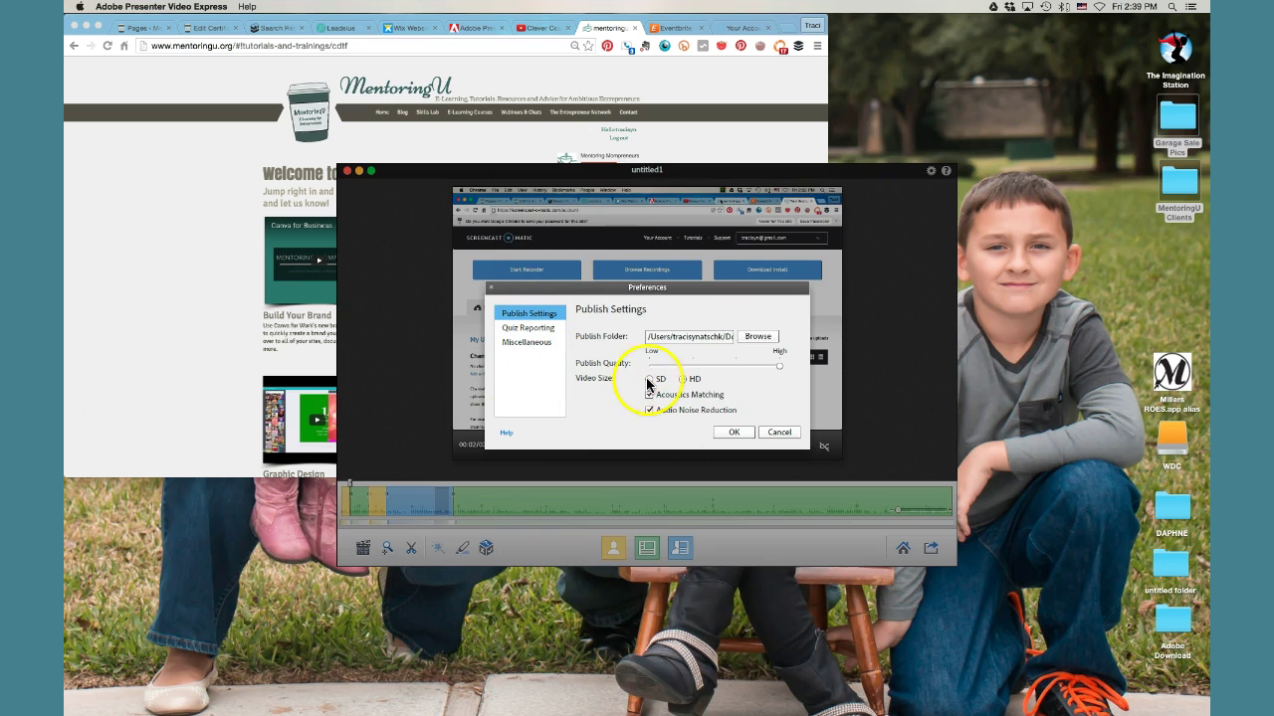
{"action": "left_click", "coordinate": [528, 328]}
{"action": "left_click", "coordinate": [546, 343]}
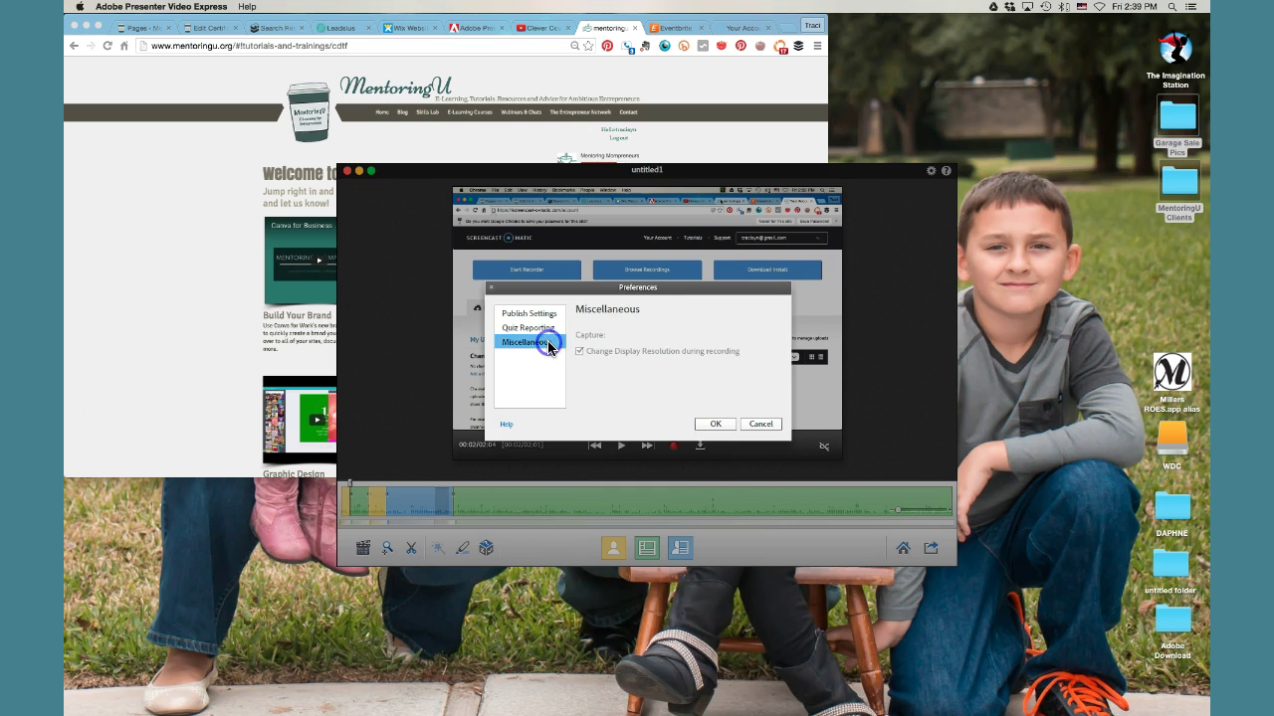
{"action": "left_click", "coordinate": [527, 314]}
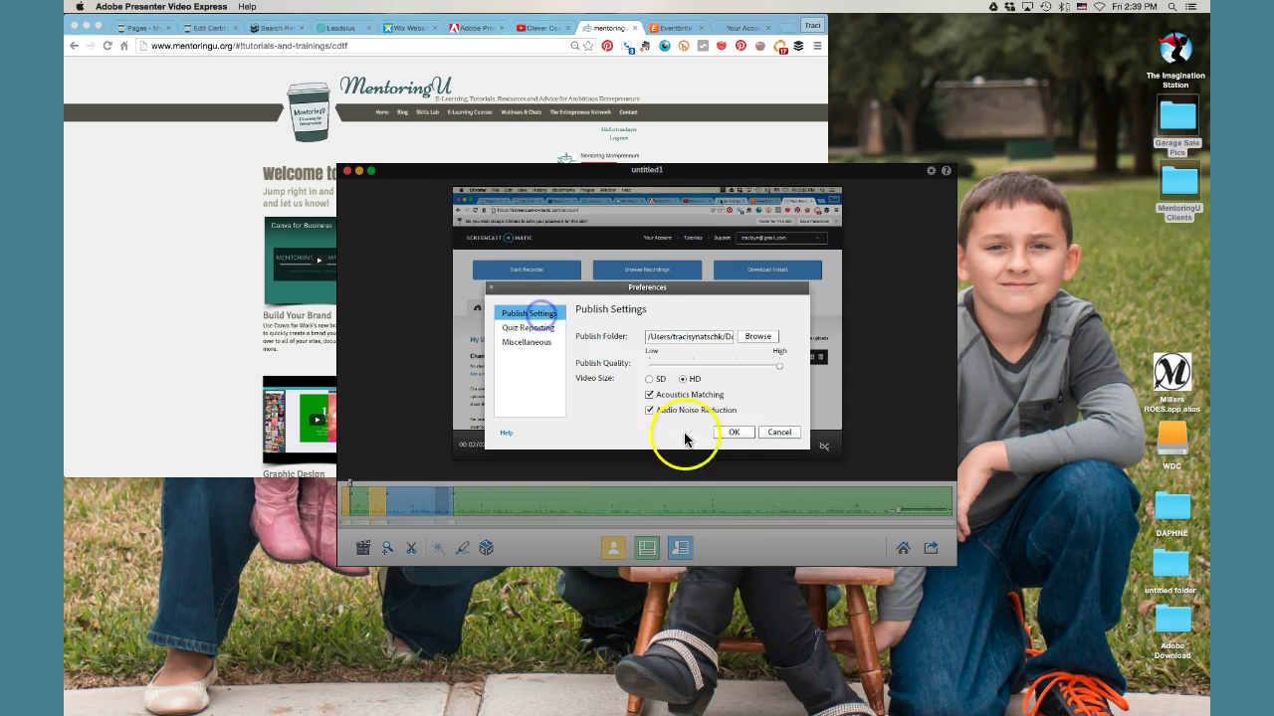
{"action": "left_click", "coordinate": [770, 434]}
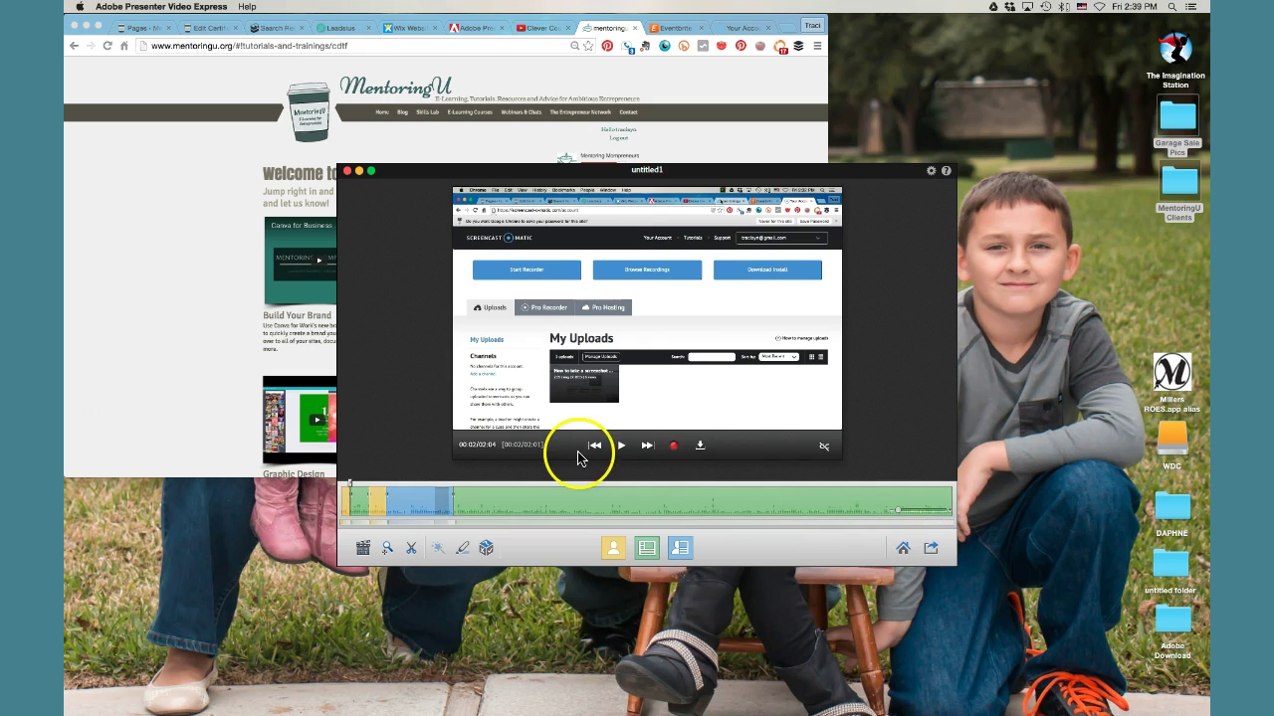
{"action": "left_click", "coordinate": [342, 505]}
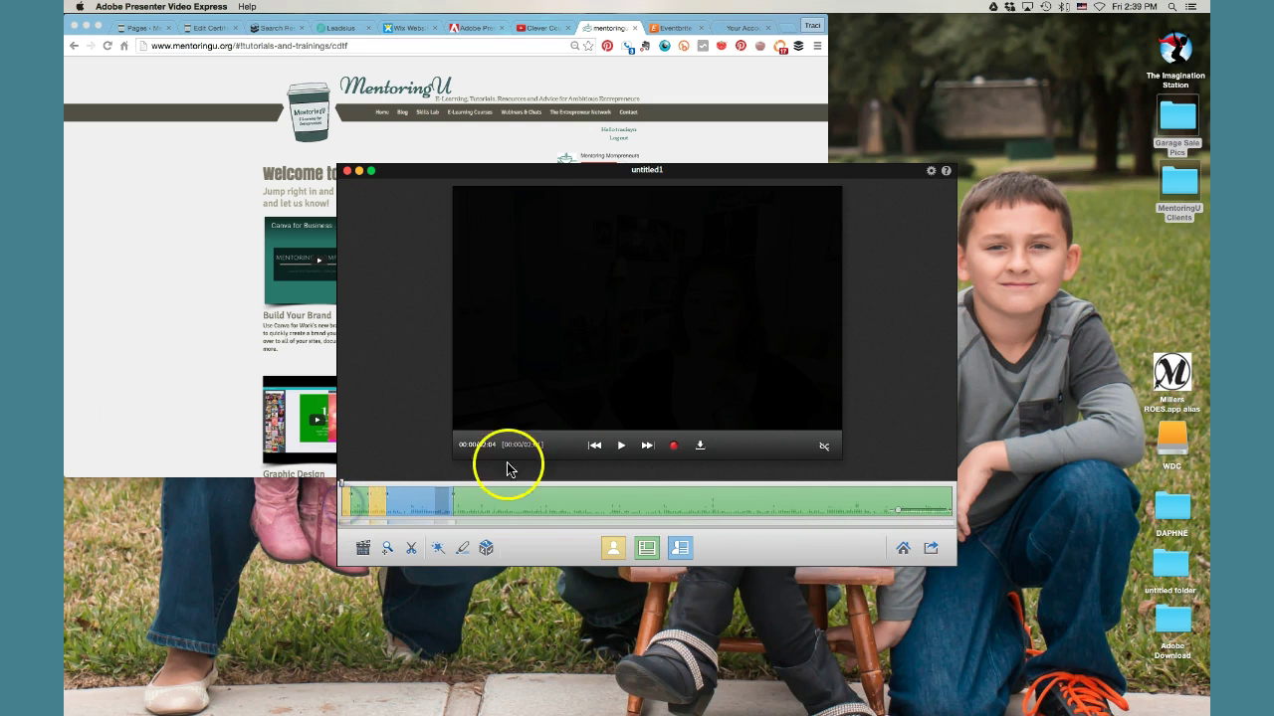
{"action": "left_click", "coordinate": [623, 451]}
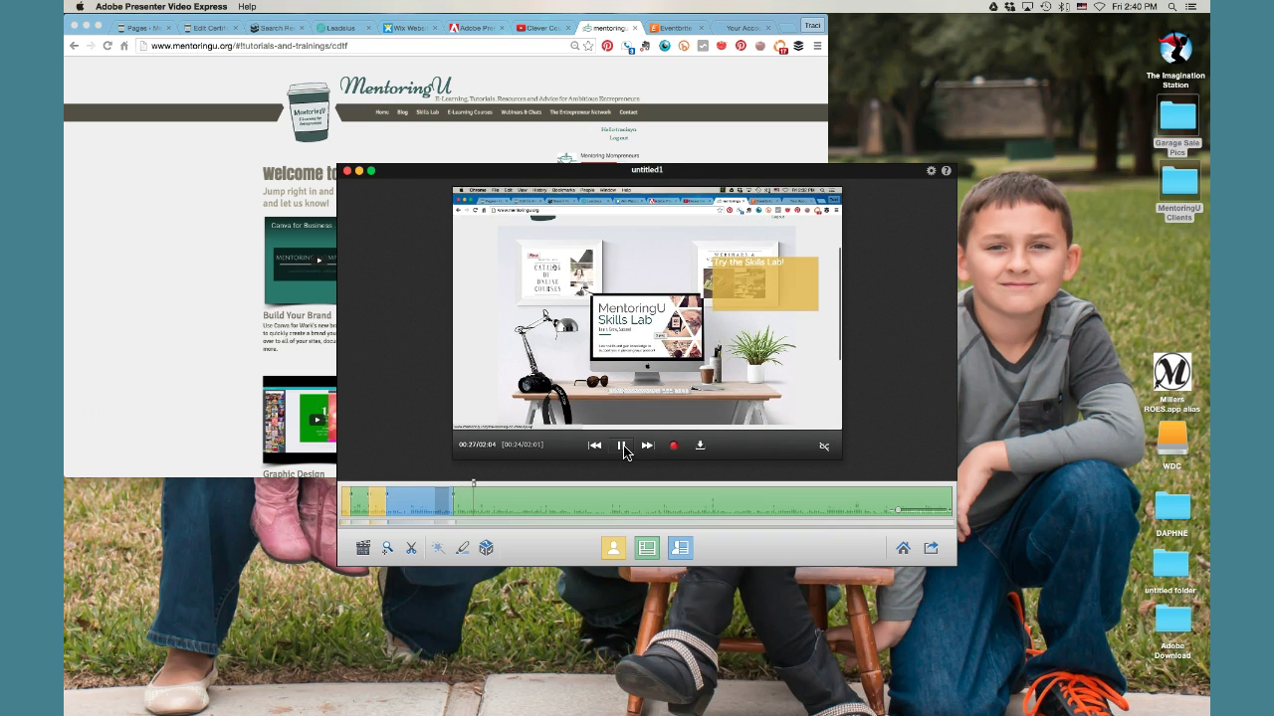
{"action": "left_click", "coordinate": [622, 446]}
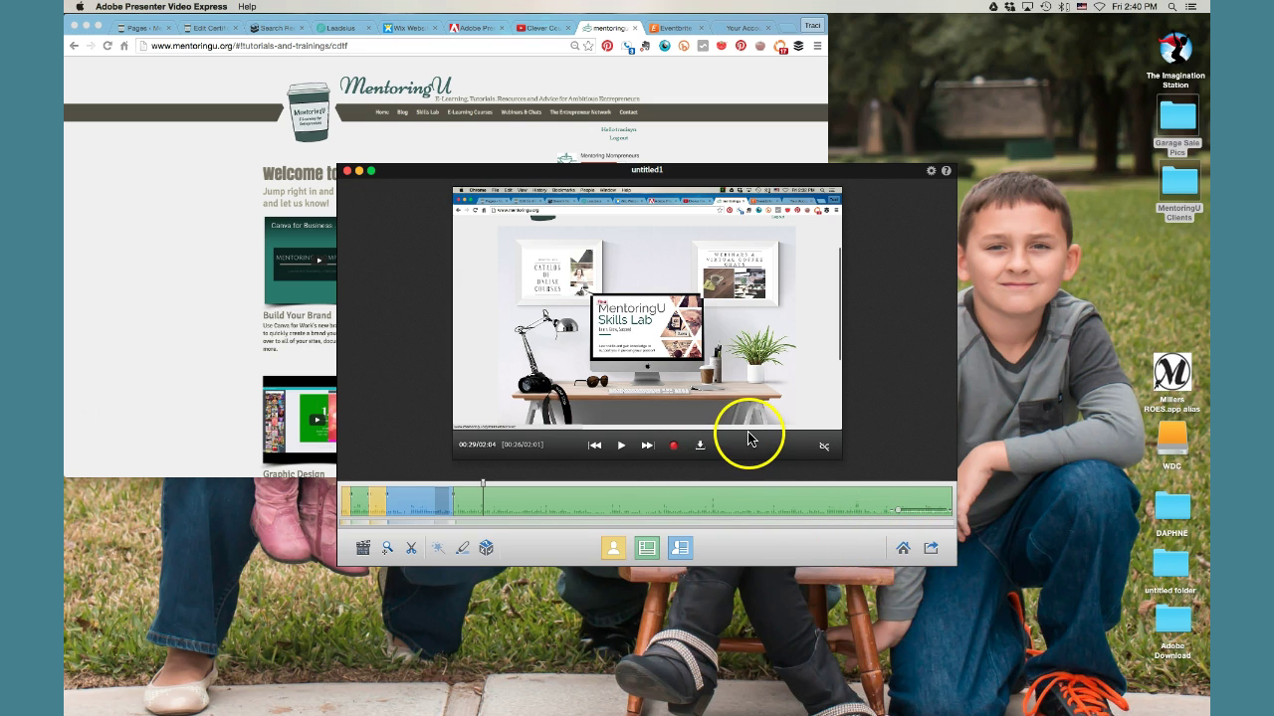
Step: Rename the project to 'Adobe Video Presenter Express Demo' when sharing
{"action": "left_click", "coordinate": [932, 553]}
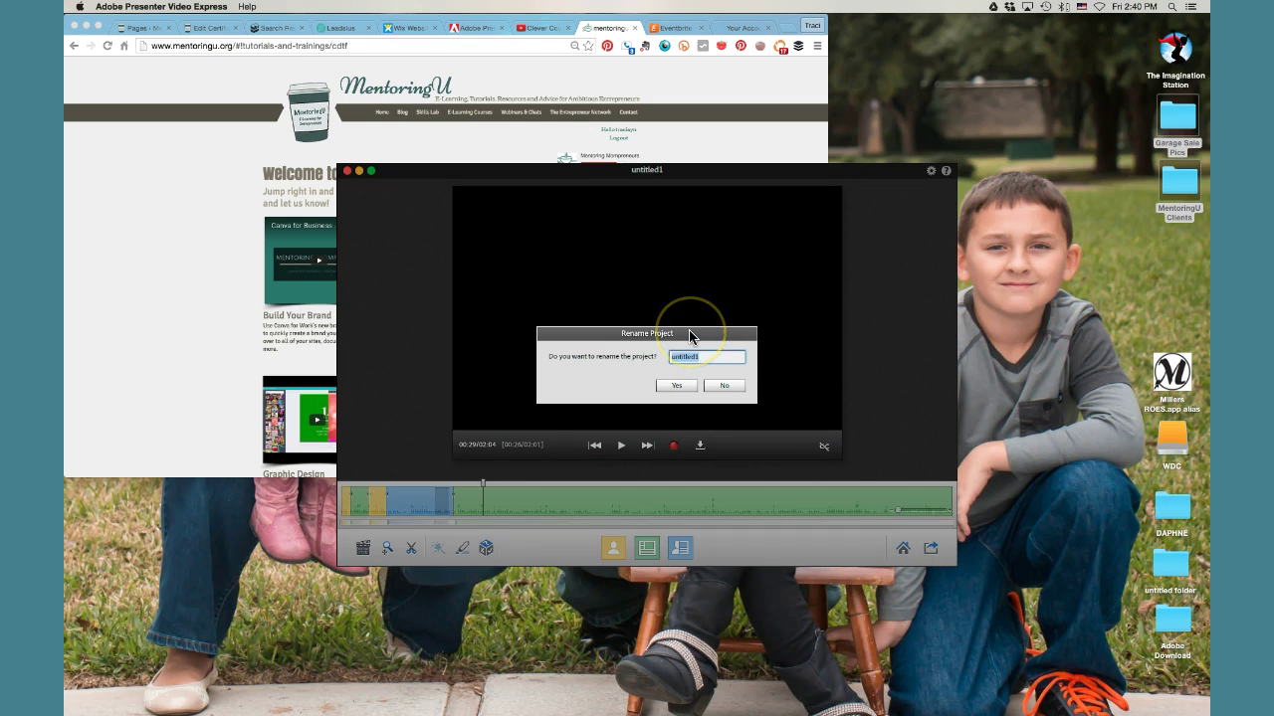
{"action": "type", "text": "Adobe Video P"}
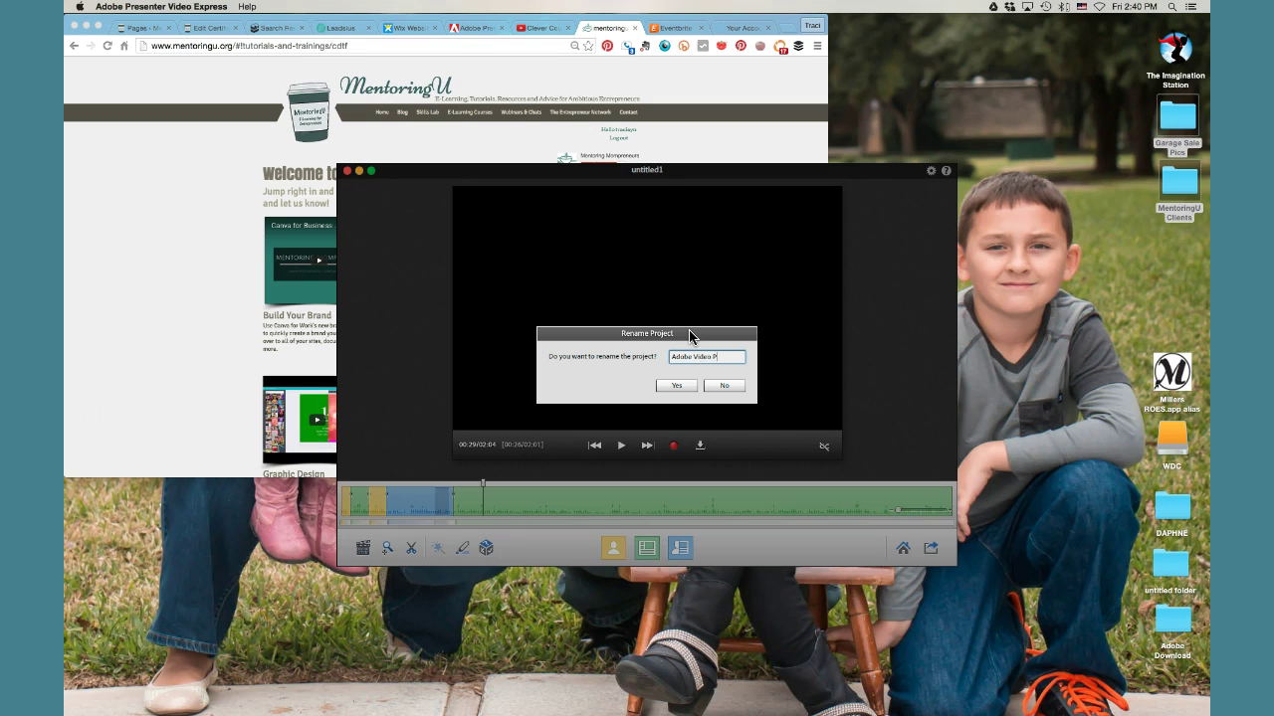
{"action": "type", "text": "resenter Express Demo"}
{"action": "left_click", "coordinate": [675, 385]}
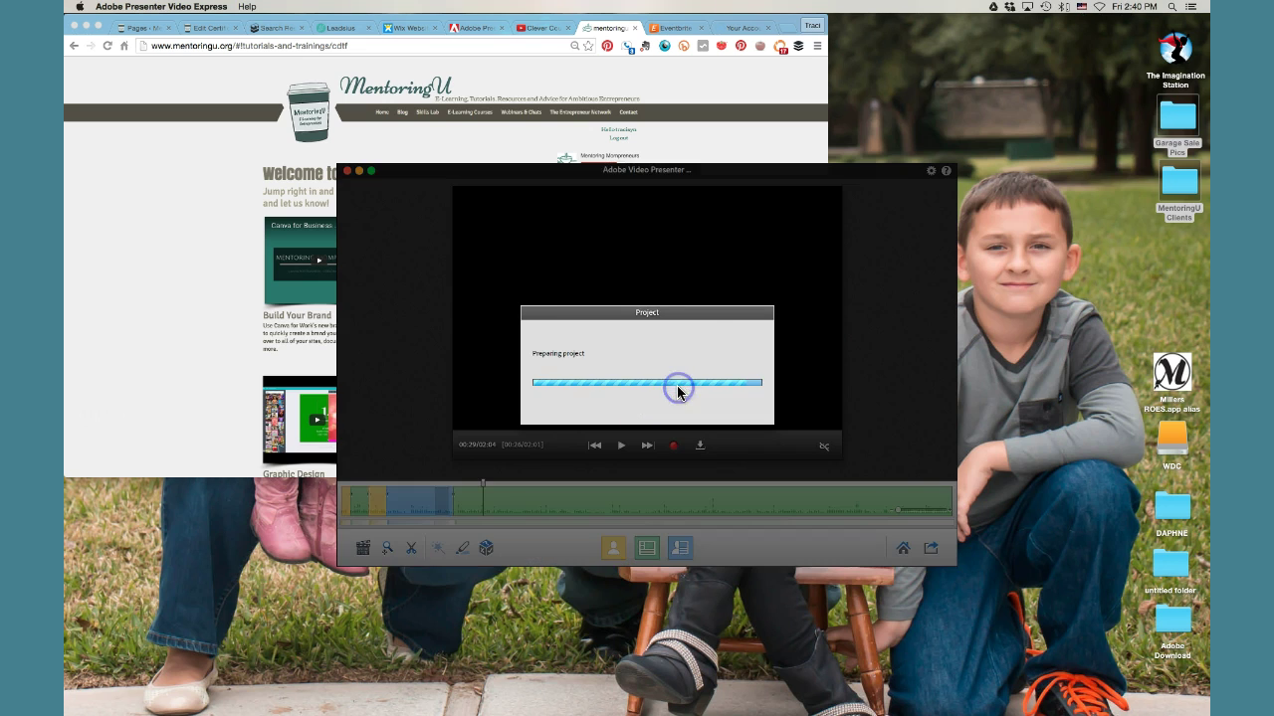
Step: Let publishing reach 100%, then pick an online upload destination
{"action": "left_click", "coordinate": [663, 320]}
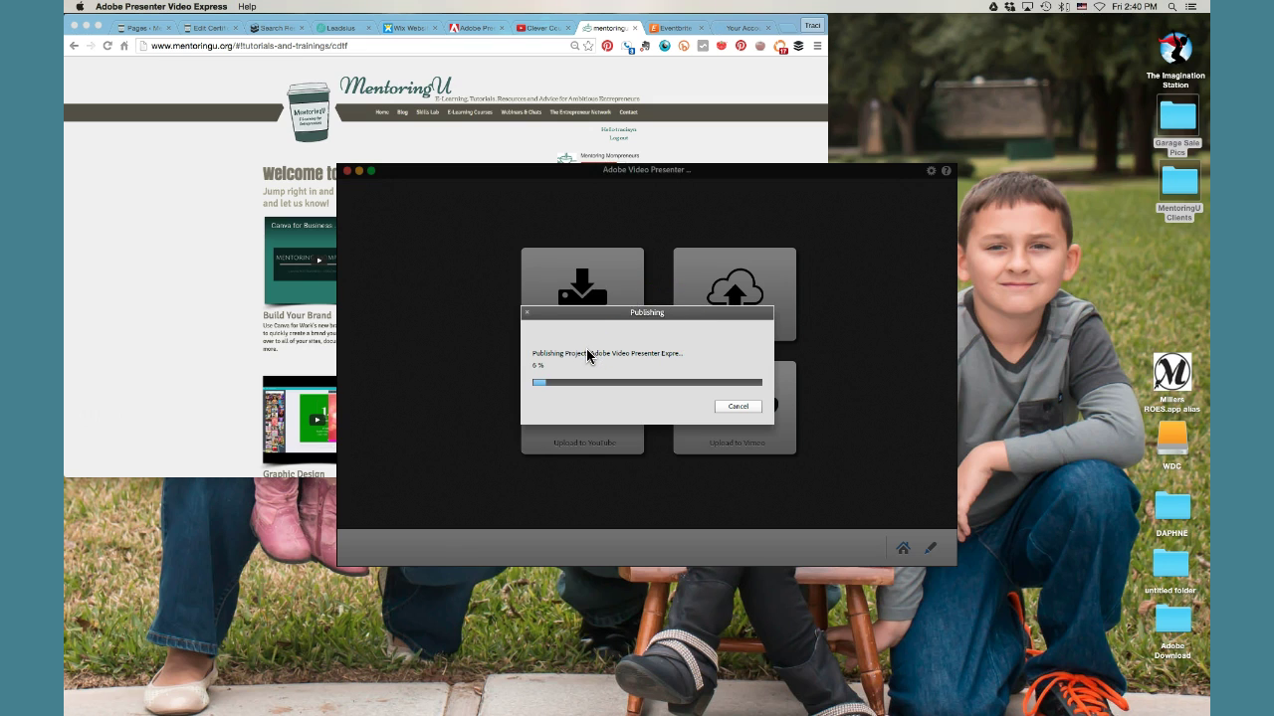
{"action": "left_click", "coordinate": [590, 334]}
{"action": "left_click", "coordinate": [598, 296]}
{"action": "left_click", "coordinate": [725, 328]}
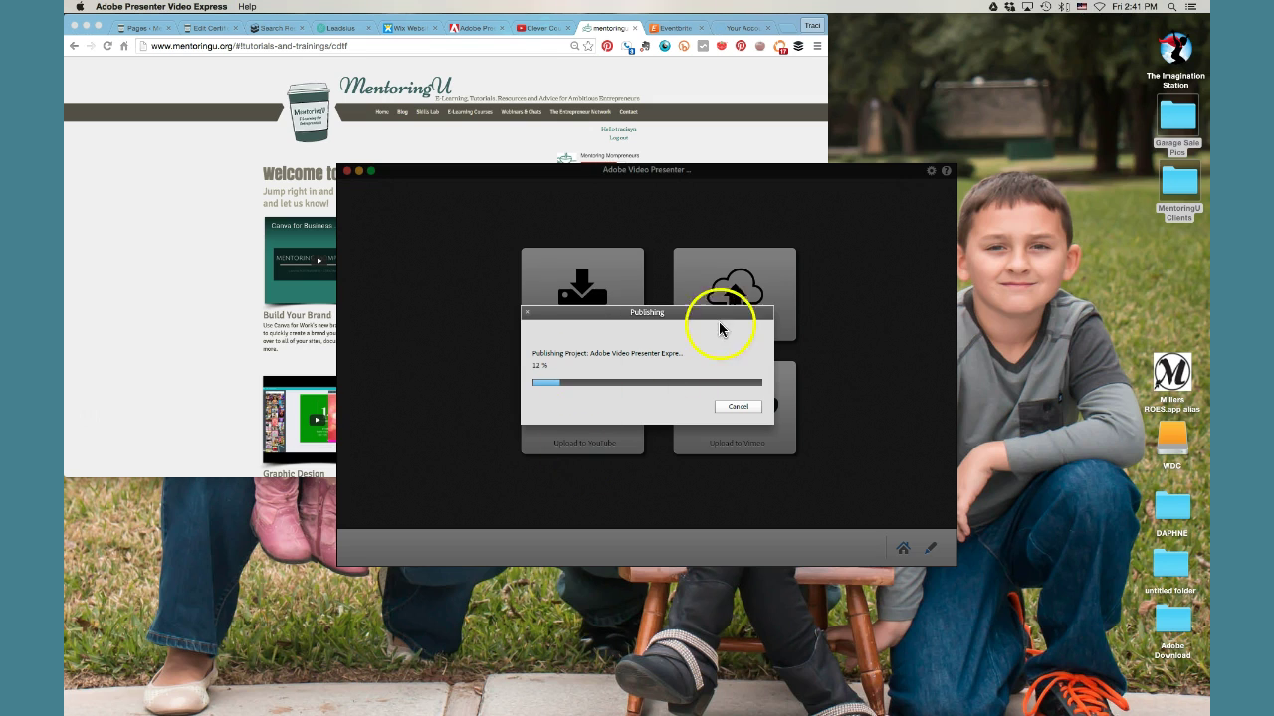
{"action": "left_click", "coordinate": [742, 290]}
{"action": "left_click", "coordinate": [588, 455]}
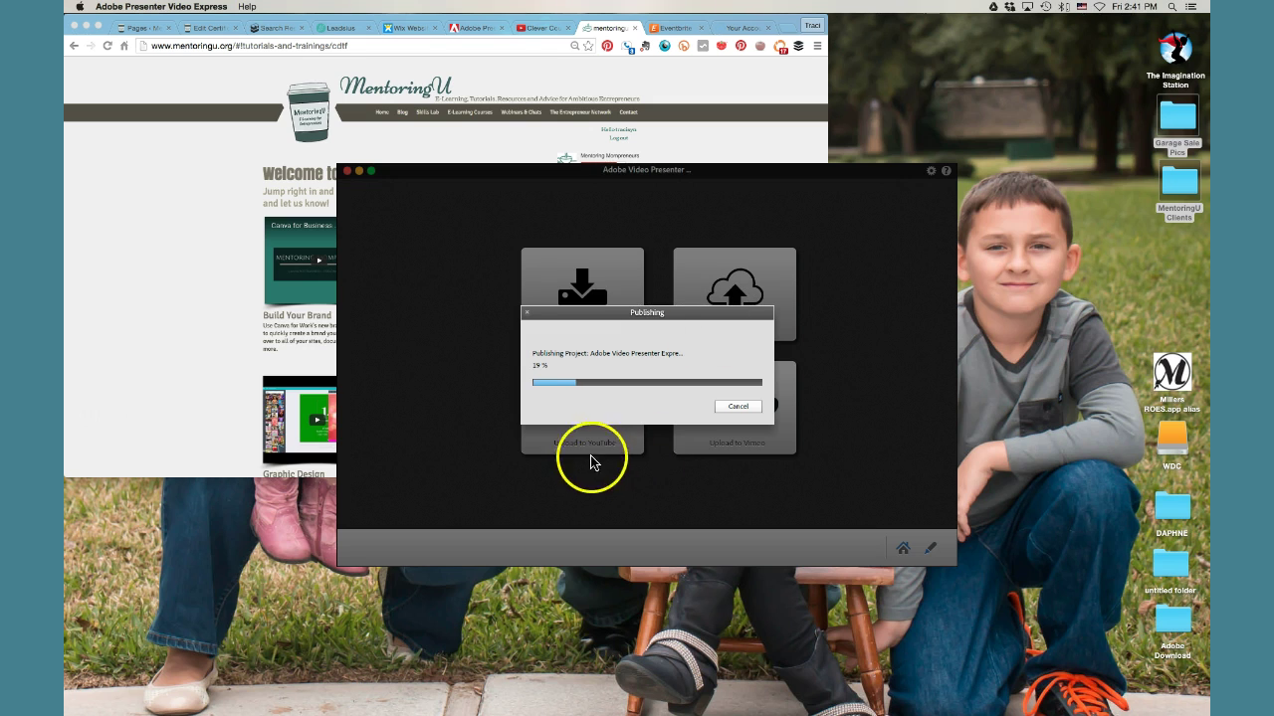
{"action": "left_click", "coordinate": [700, 462]}
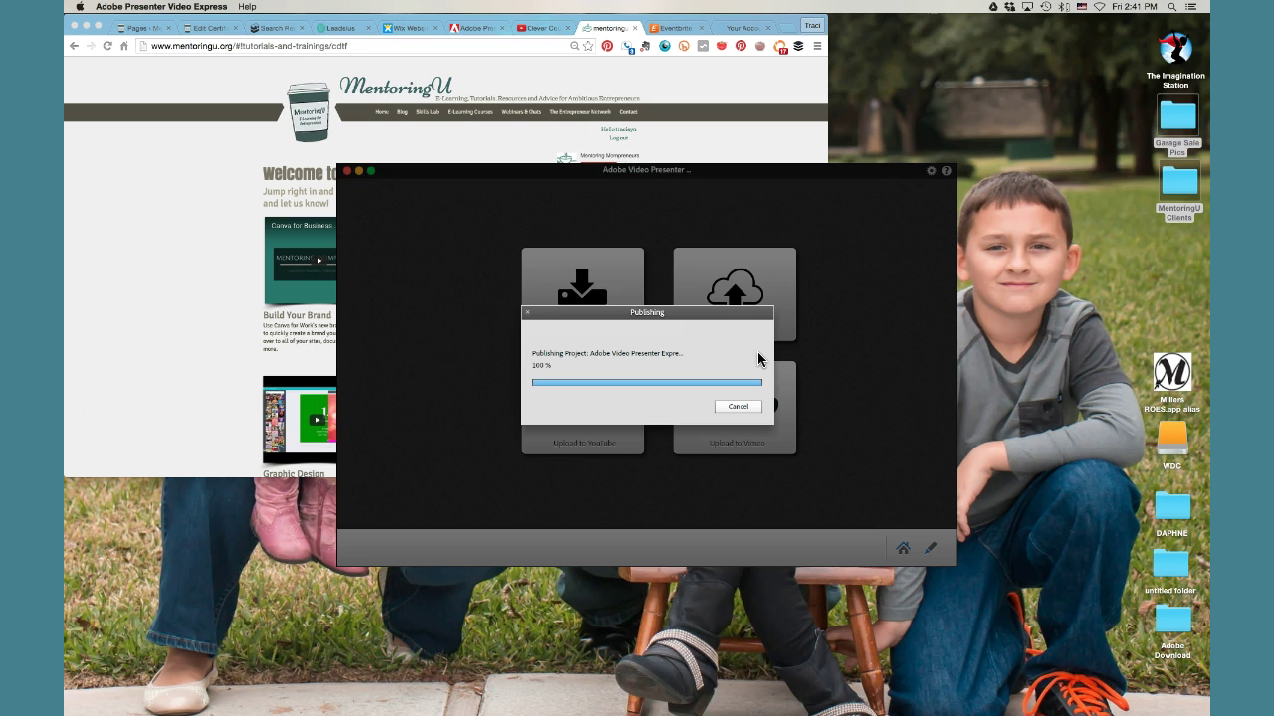
Step: Close the Vimeo upload form and choose uploading to YouTube instead
{"action": "left_click", "coordinate": [568, 430]}
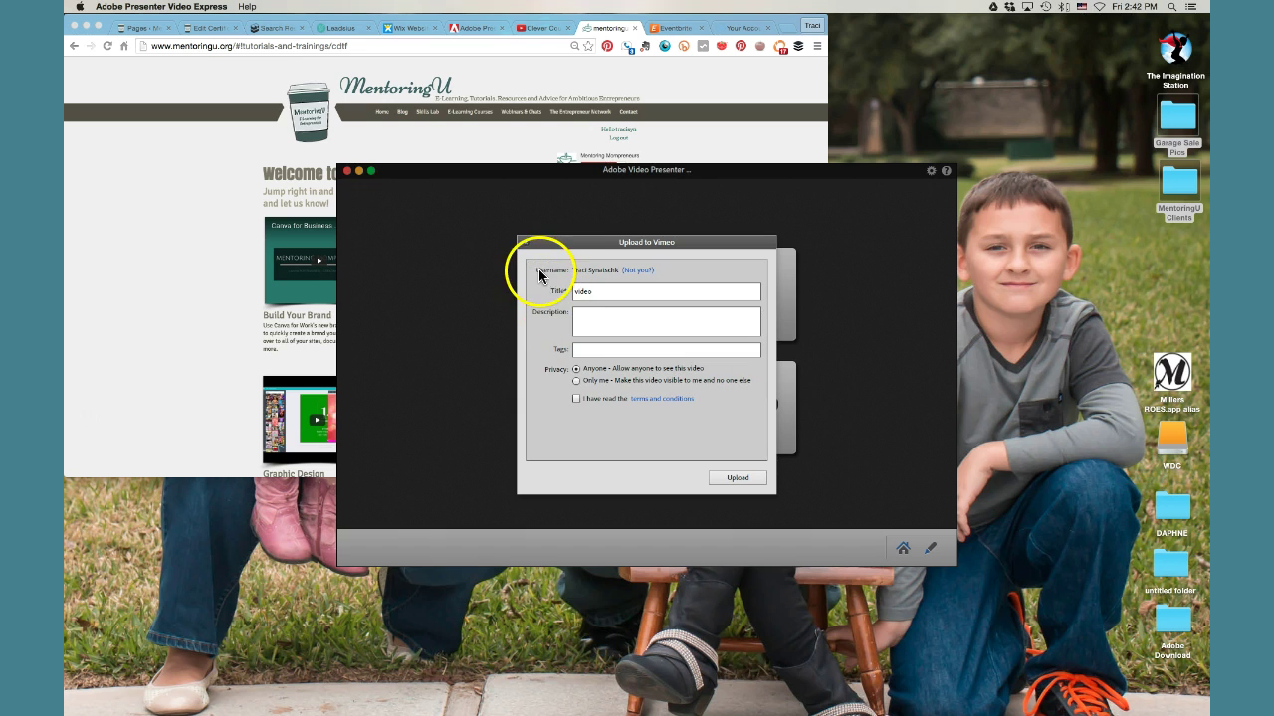
{"action": "left_click", "coordinate": [526, 247]}
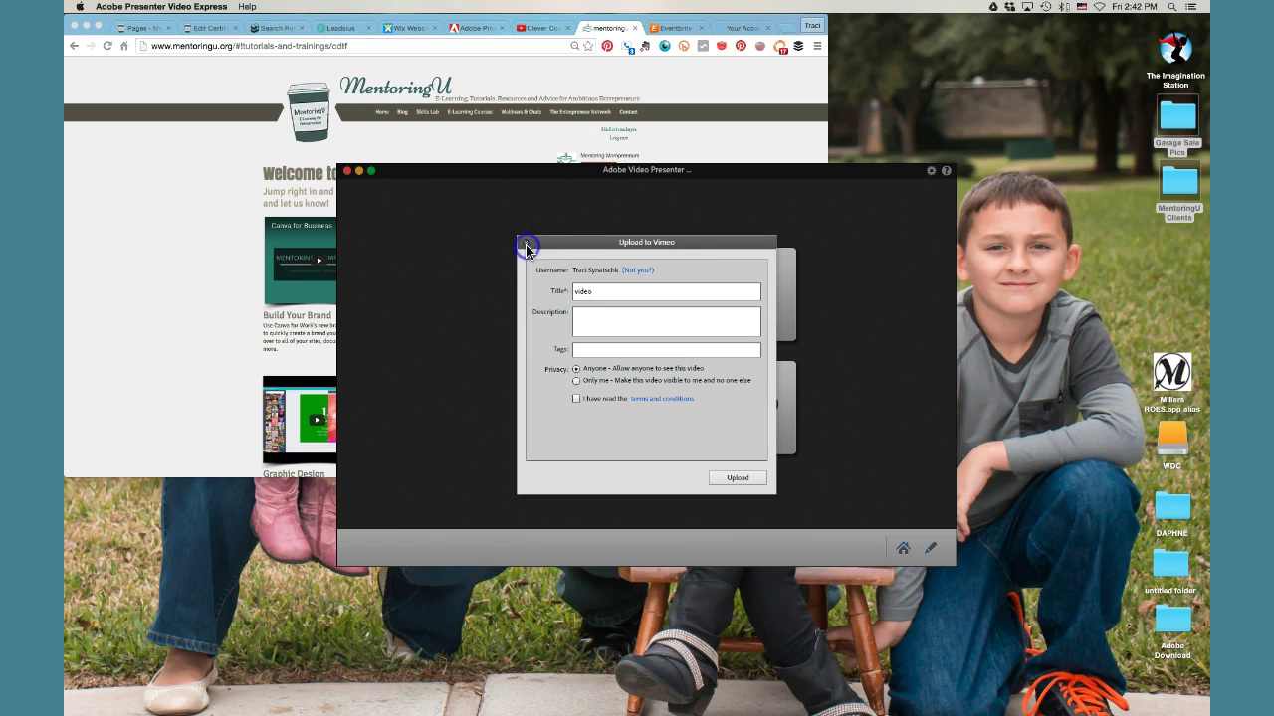
{"action": "left_click", "coordinate": [577, 411]}
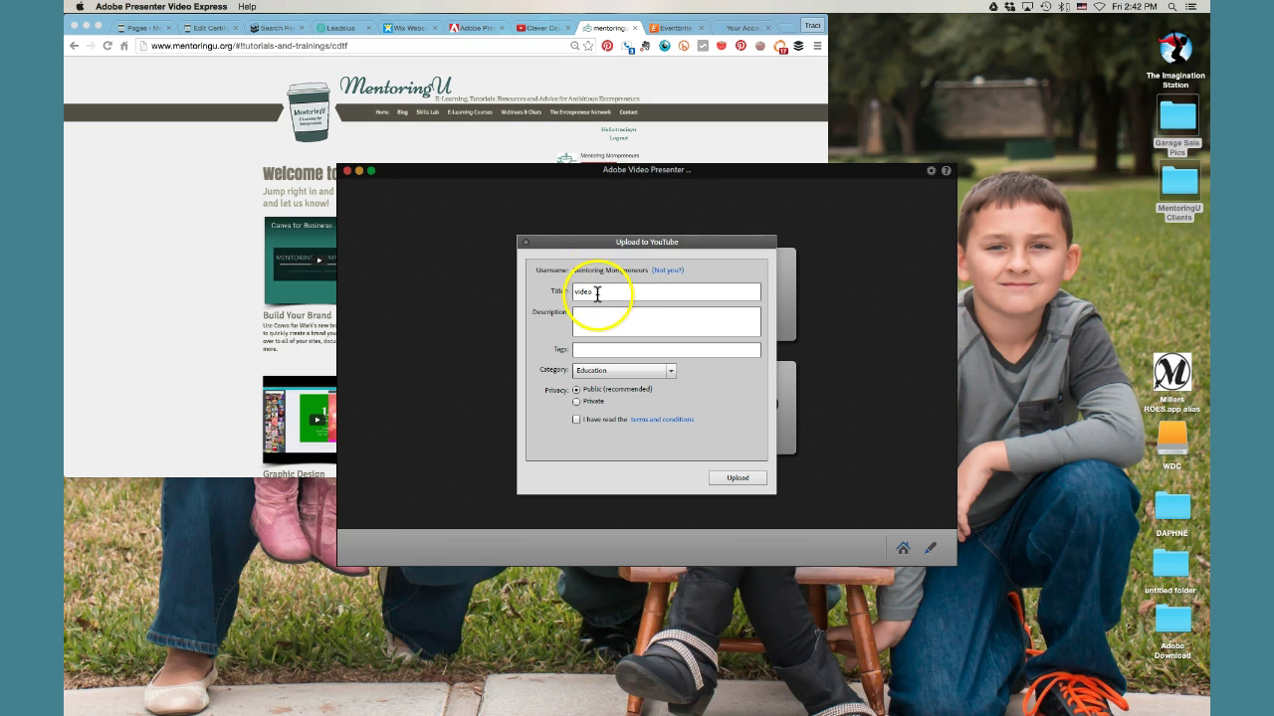
Step: Title the video 'Adobe Video Presenter Express Demo' and add a description ending 'all for a low cost!'
{"action": "left_click_drag", "start_coordinate": [601, 292], "coordinate": [554, 292]}
{"action": "type", "text": "A"}
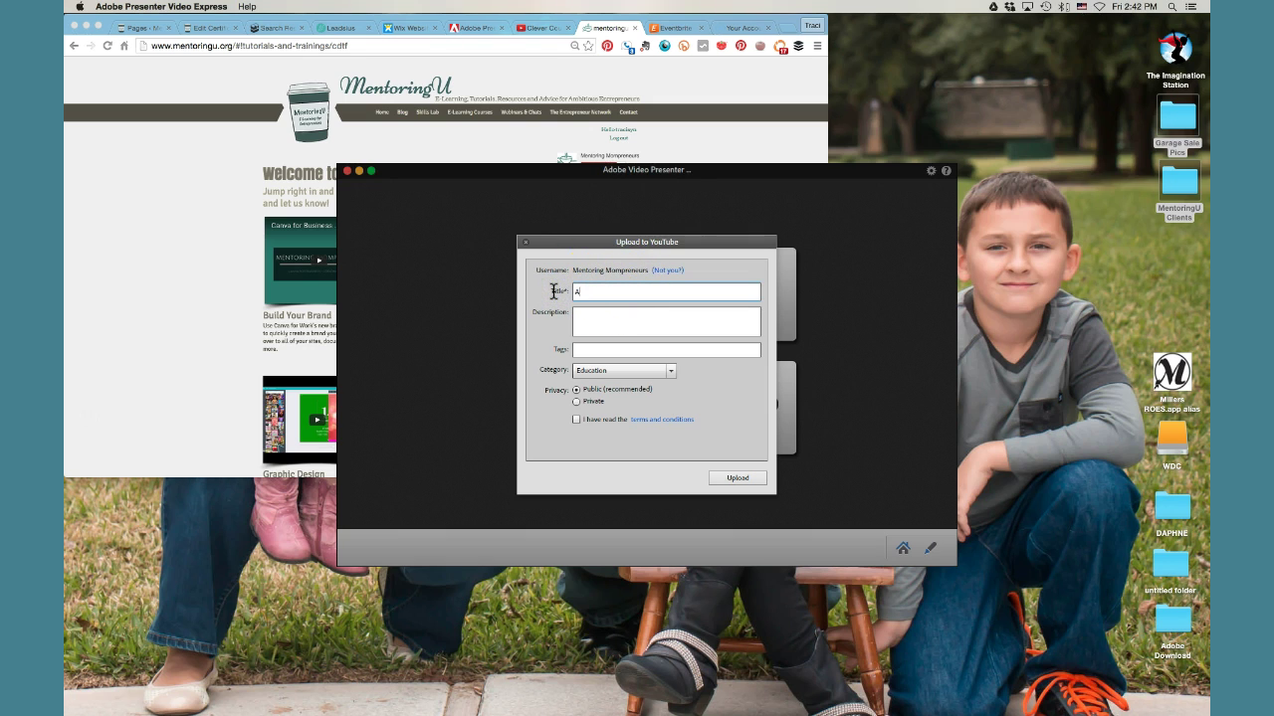
{"action": "type", "text": "dobe Video Presenter Express Demo"}
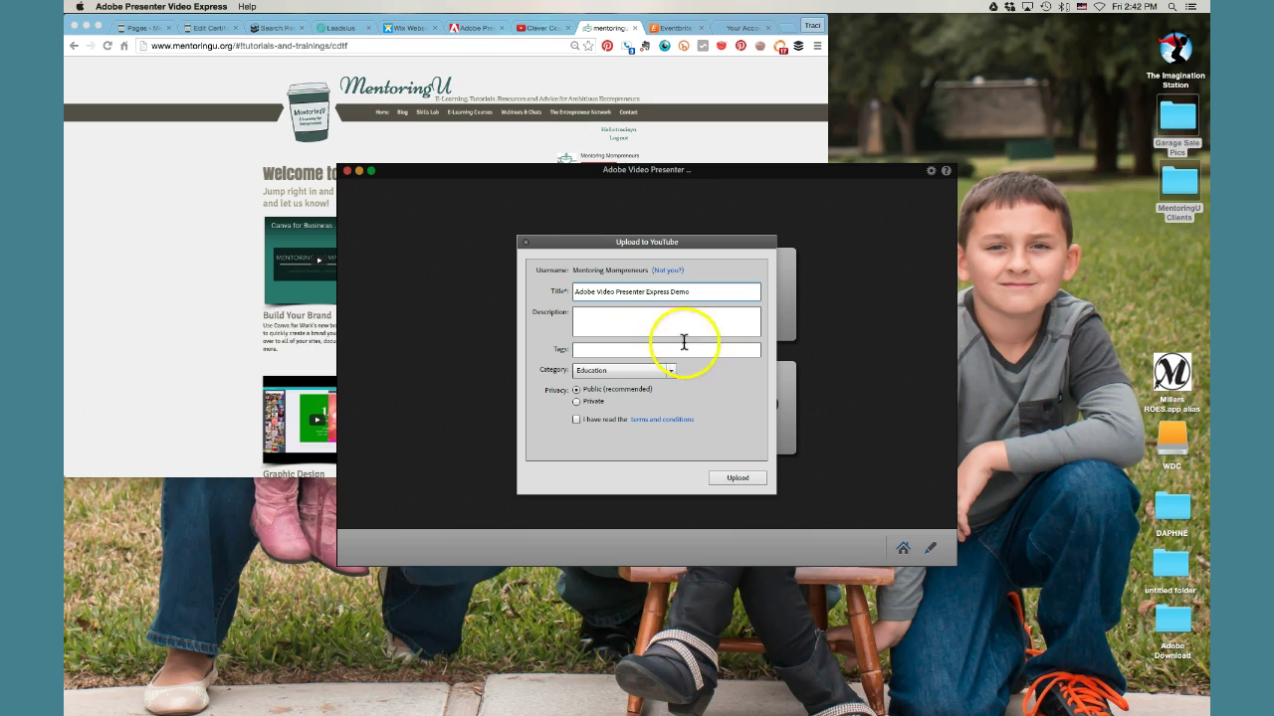
{"action": "left_click", "coordinate": [651, 329]}
{"action": "type", "text": "The absolutely best"}
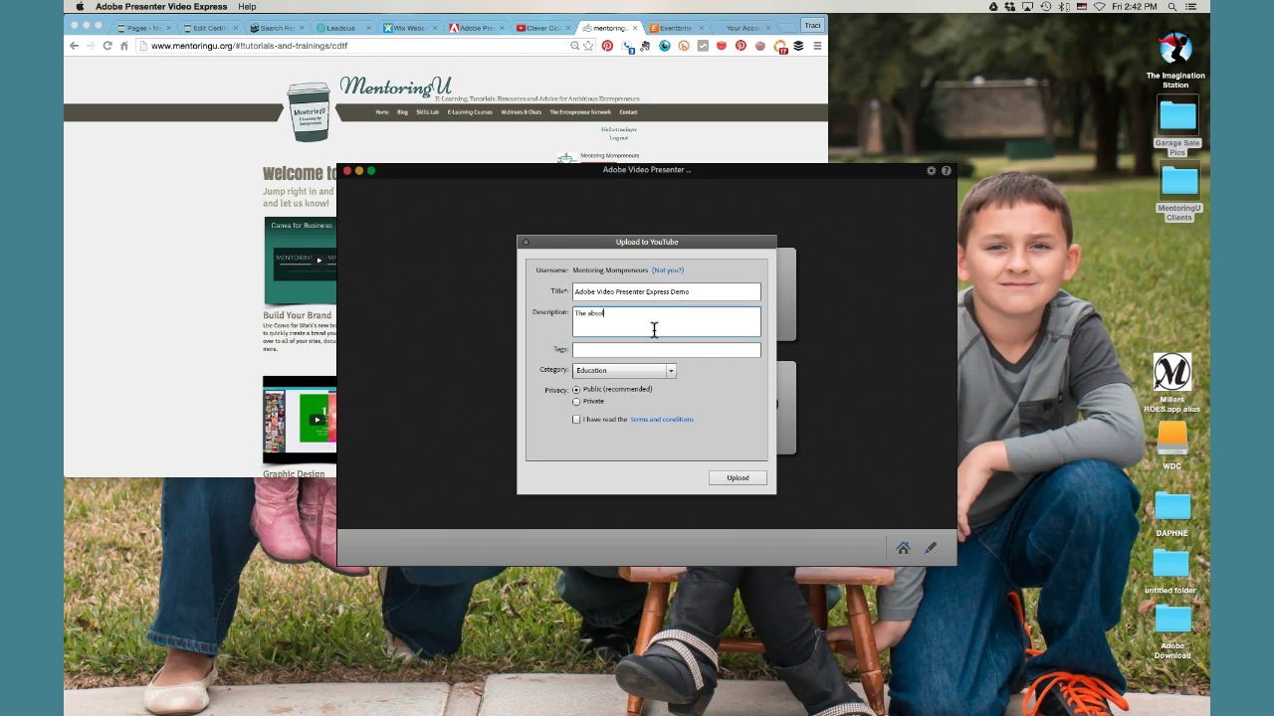
{"action": "type", "text": " way to make videos to grow your entrepreneur business! No learning"}
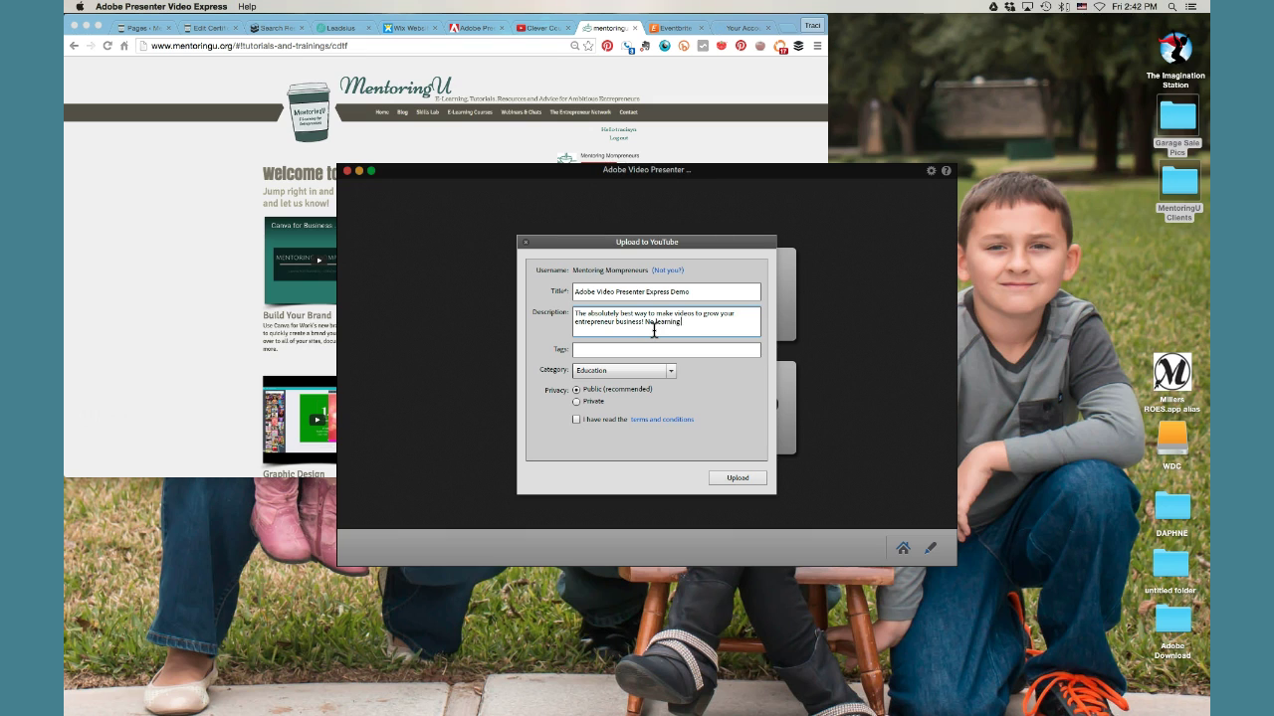
{"action": "type", "text": " curve, easy editing and"}
{"action": "type", "text": " great cap"}
{"action": "type", "text": "abilit"}
{"action": "type", "text": "ies"}
{"action": "type", "text": " all fo"}
{"action": "type", "text": "r a low cost."}
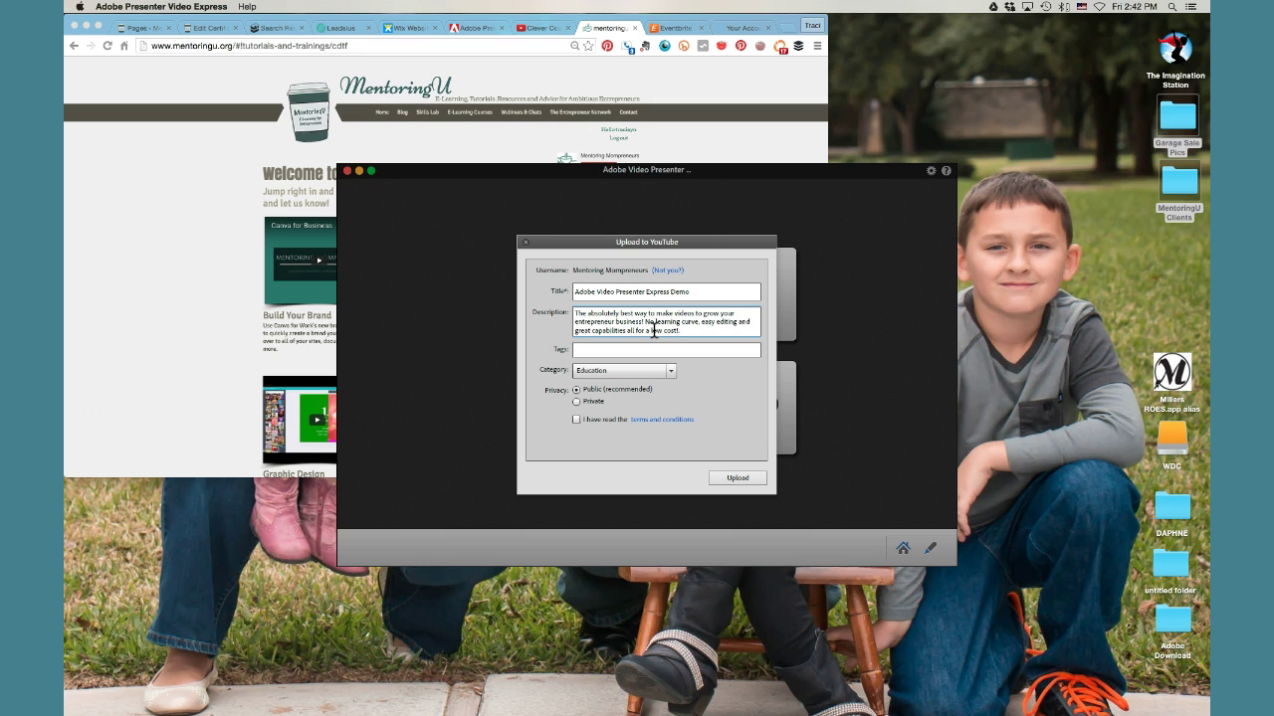
{"action": "left_click", "coordinate": [630, 348]}
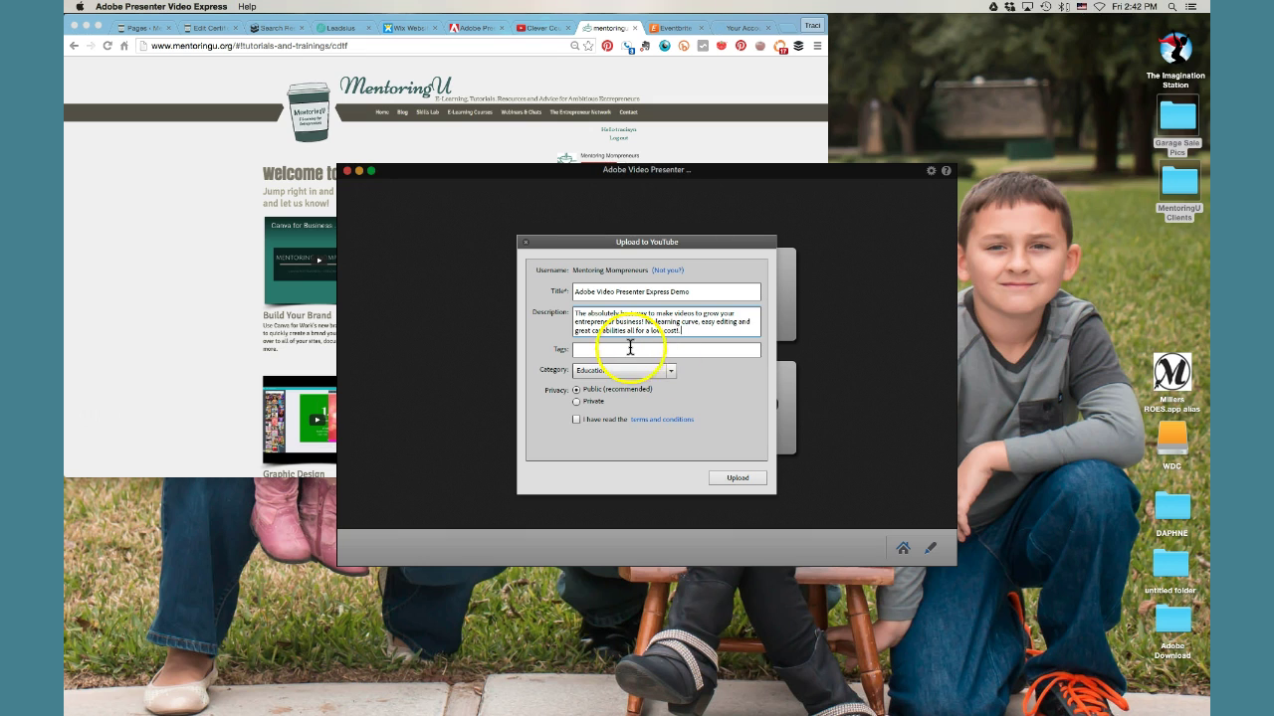
Step: Tag the video entrepreneurs, small business, videos, marketing and set category Howto & Style
{"action": "left_click", "coordinate": [582, 322]}
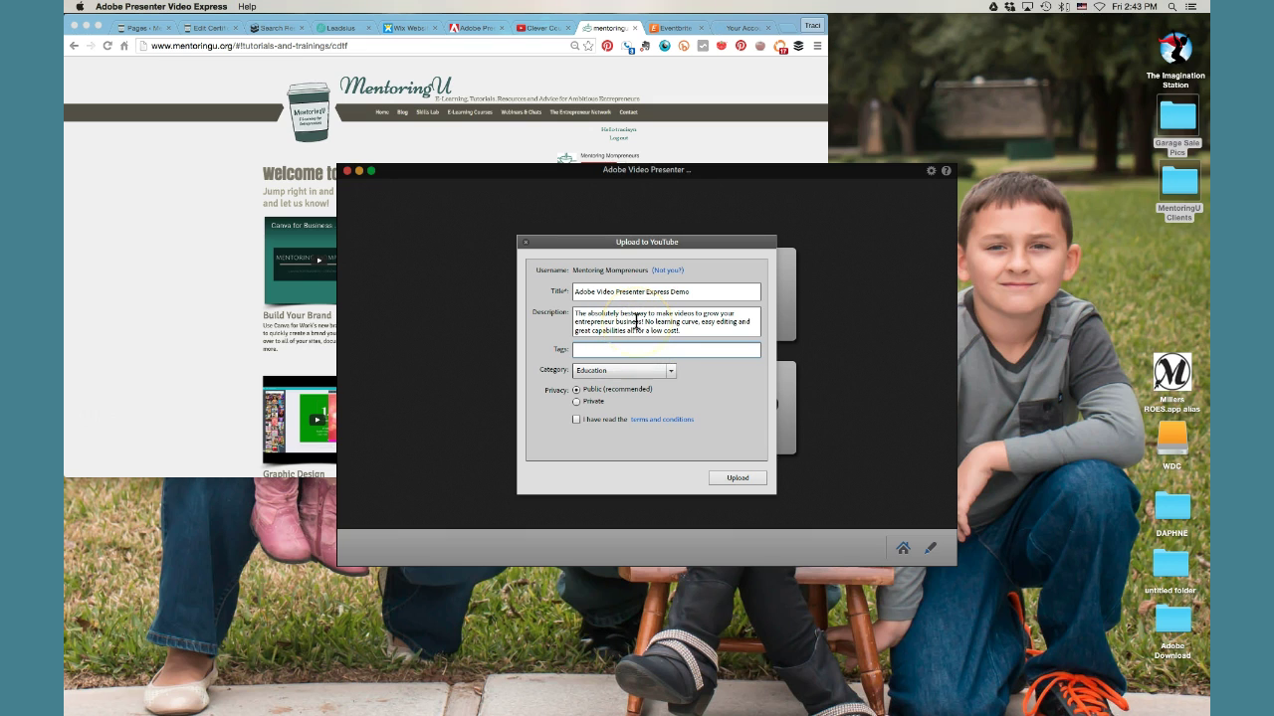
{"action": "left_click", "coordinate": [612, 349]}
{"action": "type", "text": "entrepreneurs, small business, videos, marketing"}
{"action": "left_click", "coordinate": [648, 376]}
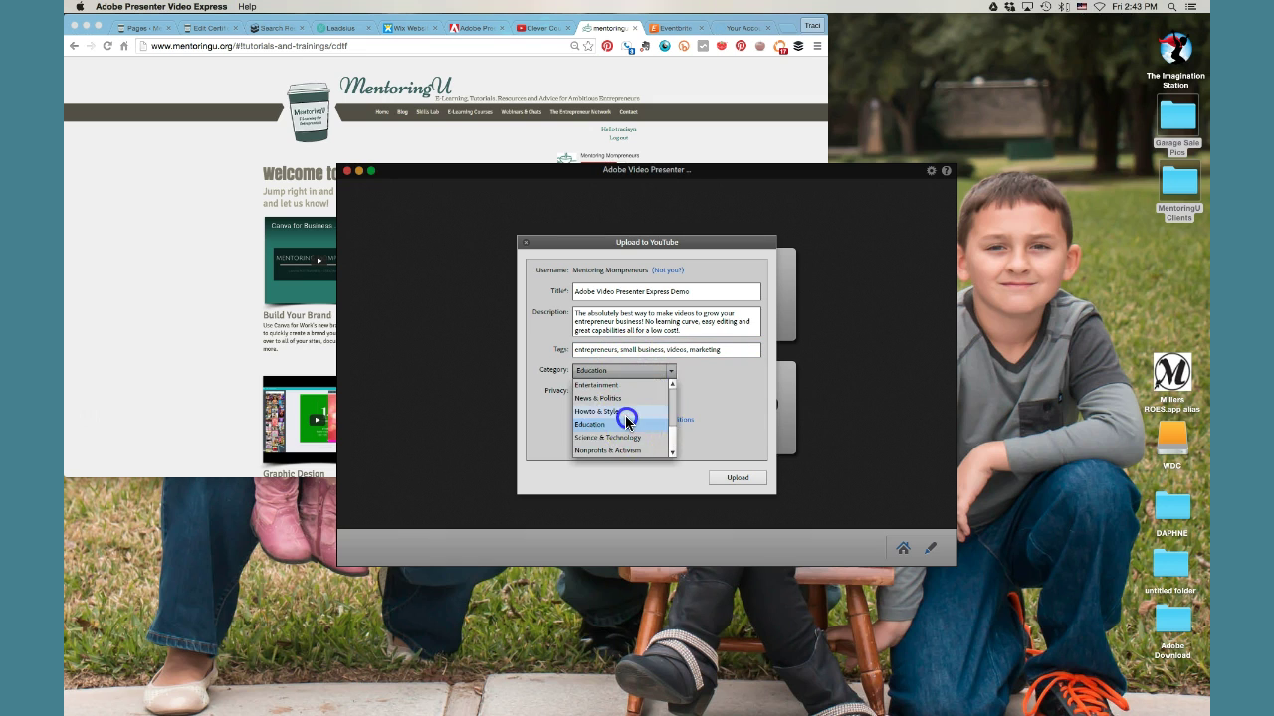
{"action": "left_click", "coordinate": [626, 418]}
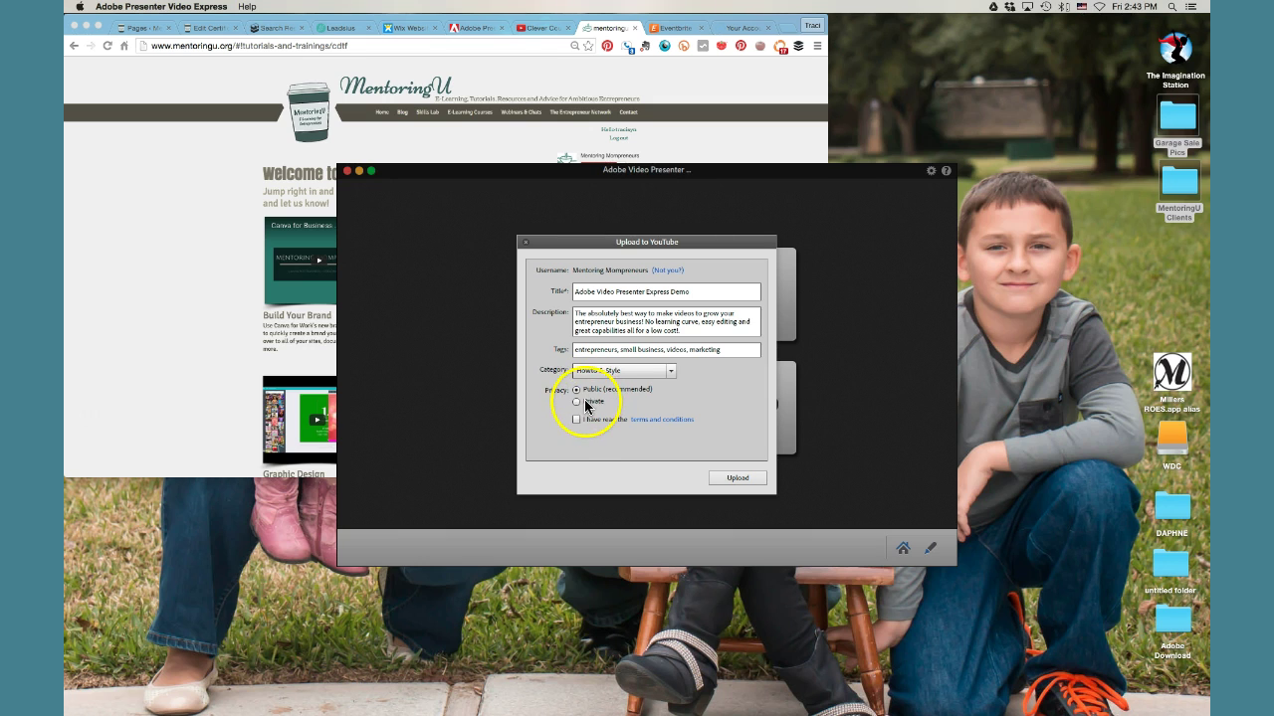
Step: Accept the terms, start the YouTube upload, then cancel it
{"action": "left_click", "coordinate": [583, 421]}
{"action": "left_click", "coordinate": [729, 479]}
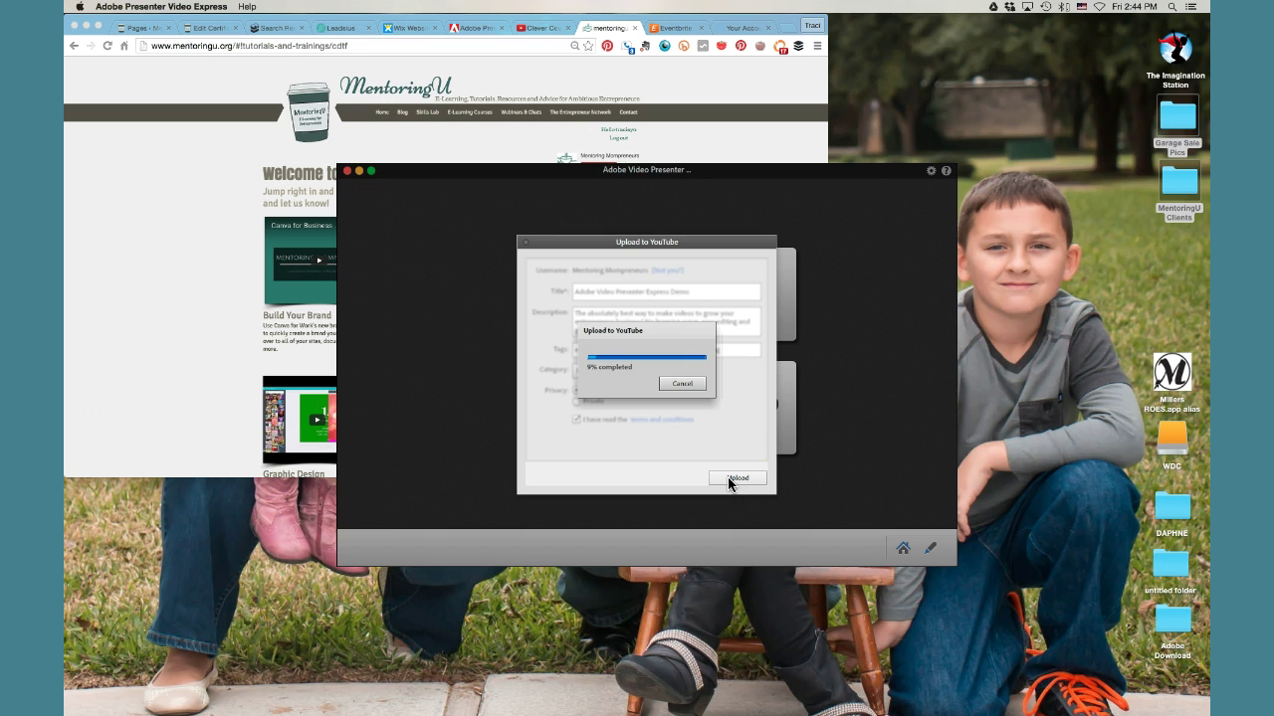
{"action": "left_click", "coordinate": [682, 383]}
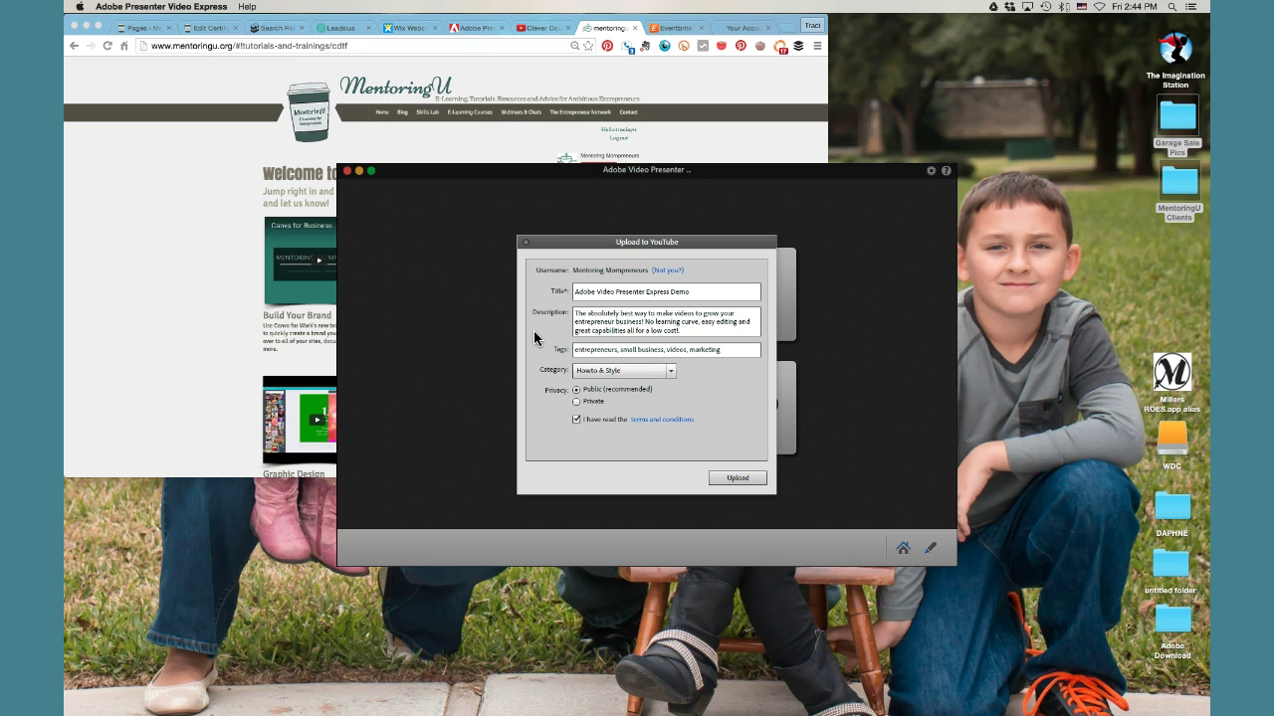
{"action": "left_click", "coordinate": [83, 418]}
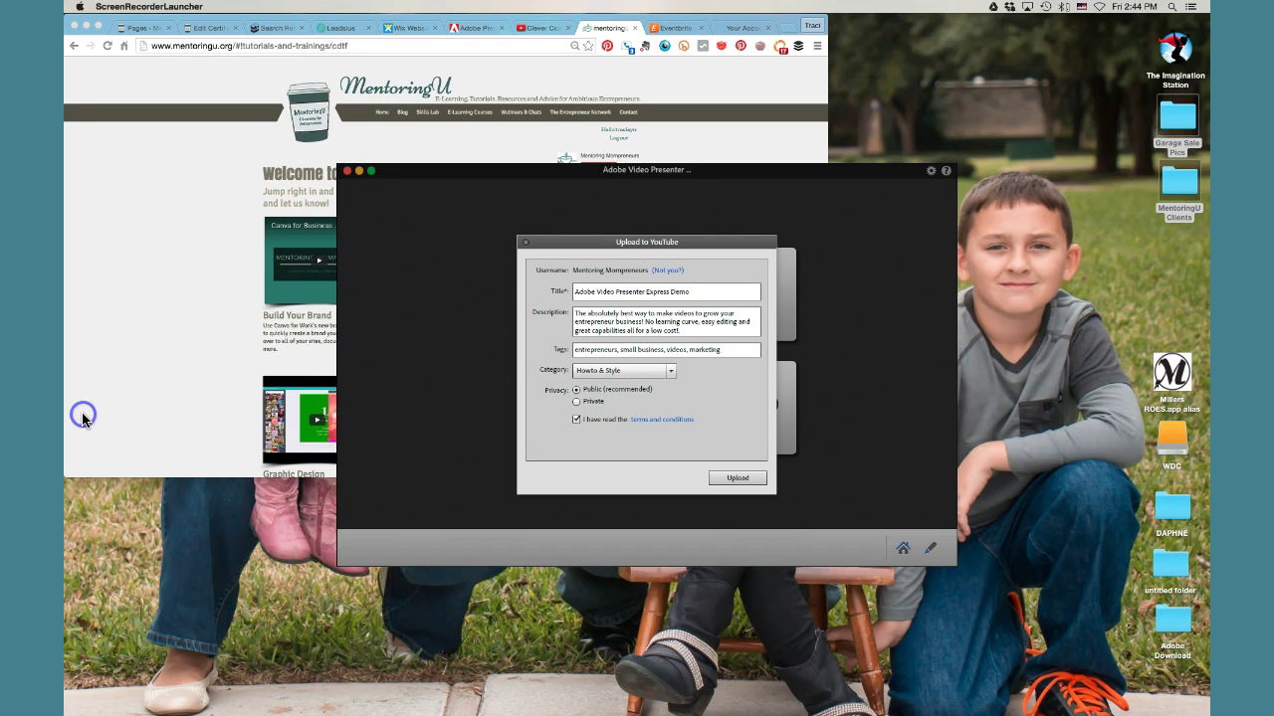